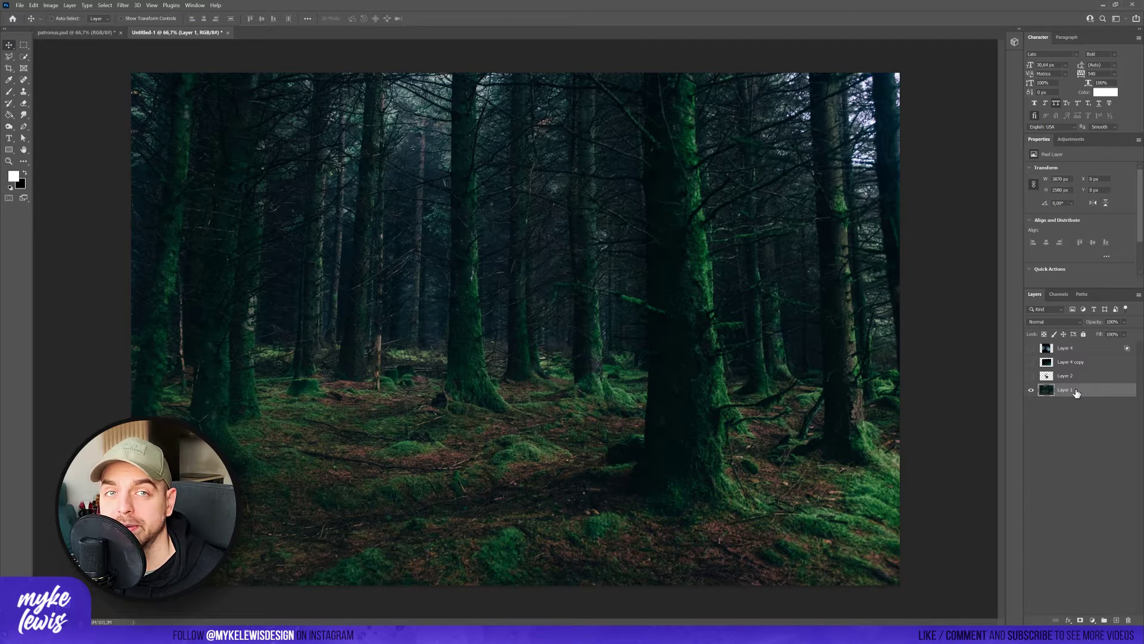
Show the stag layer, Layer 2, over the forest background and invert its colors
{"action": "left_click", "coordinate": [1047, 381]}
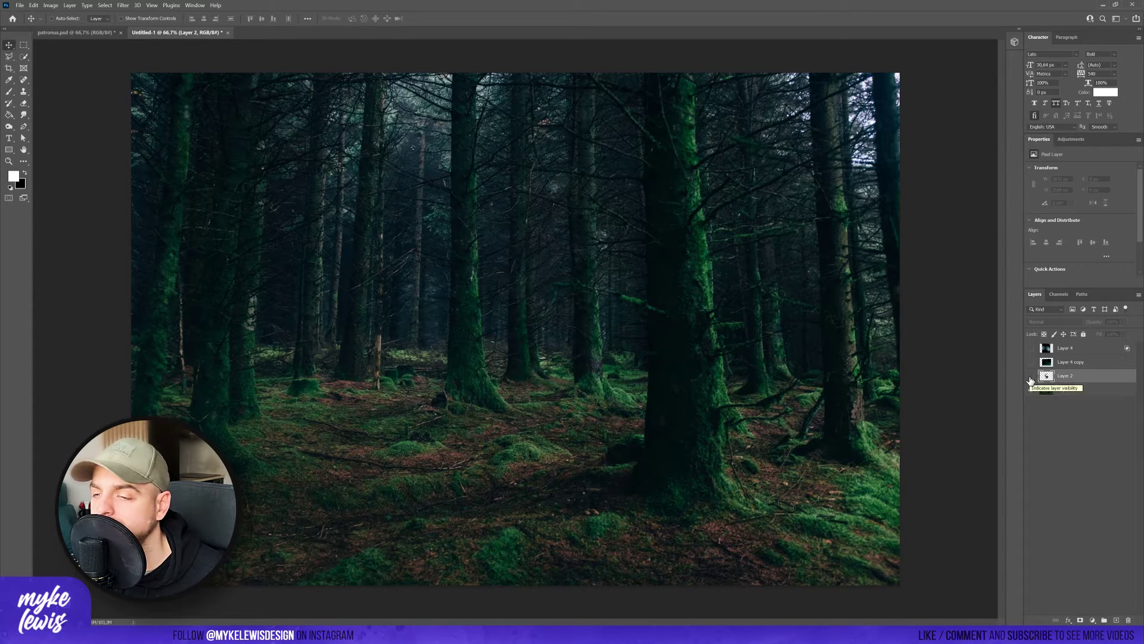
{"action": "left_click", "coordinate": [1031, 376]}
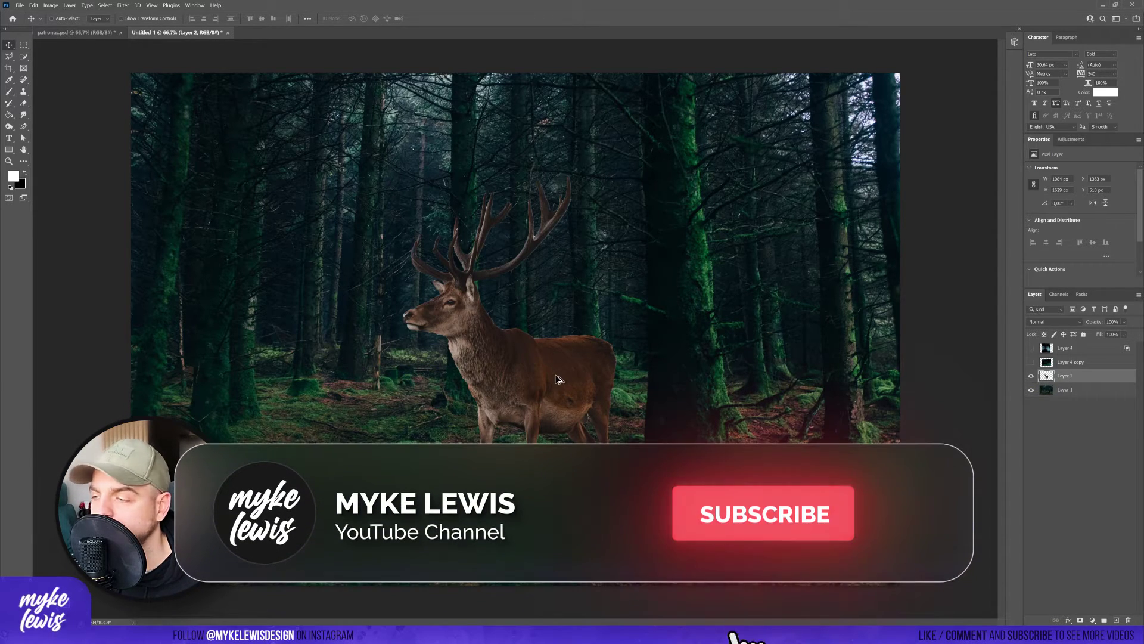
{"action": "scroll", "coordinate": [559, 385], "scroll_direction": "up", "scroll_amount": 2}
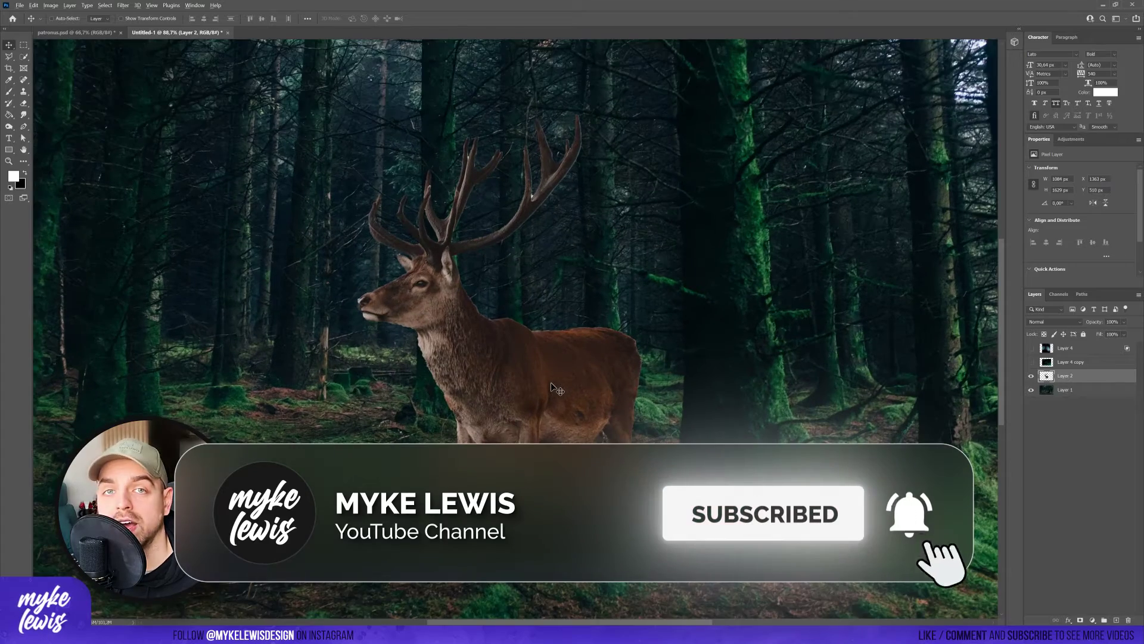
{"action": "scroll", "coordinate": [553, 382], "scroll_direction": "up", "scroll_amount": 1}
{"action": "scroll", "coordinate": [551, 384], "scroll_direction": "down", "scroll_amount": 2}
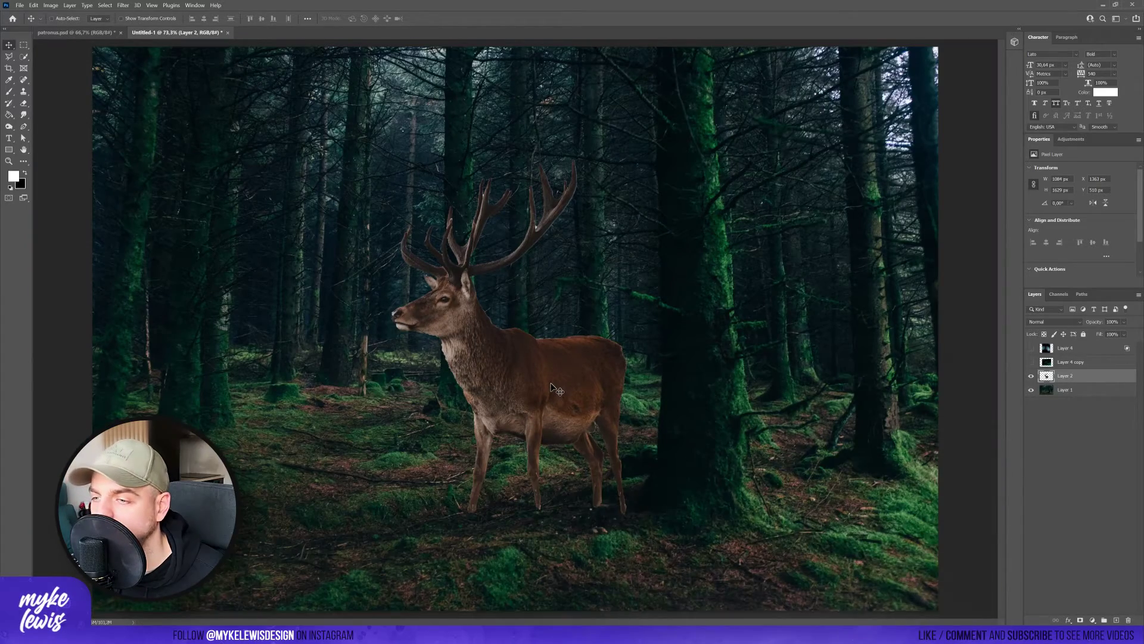
{"action": "scroll", "coordinate": [556, 389], "scroll_direction": "up", "scroll_amount": 1}
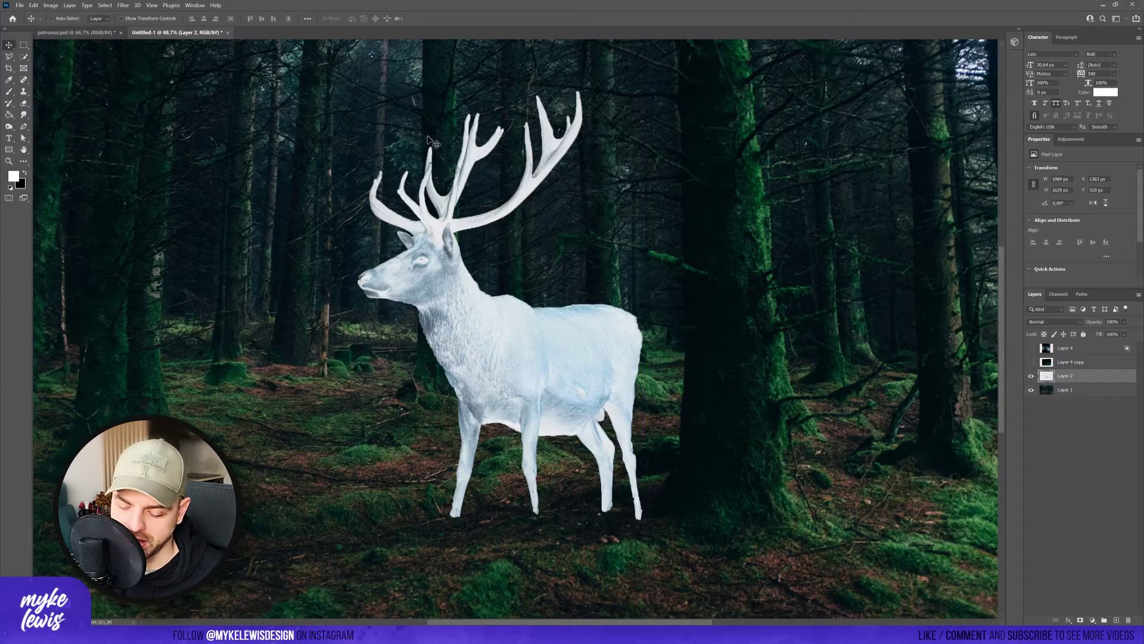
Apply the Glowing Edges filter to the stag layer with edge width 1, edge brightness 17 and smoothness 8
{"action": "left_click", "coordinate": [123, 5]}
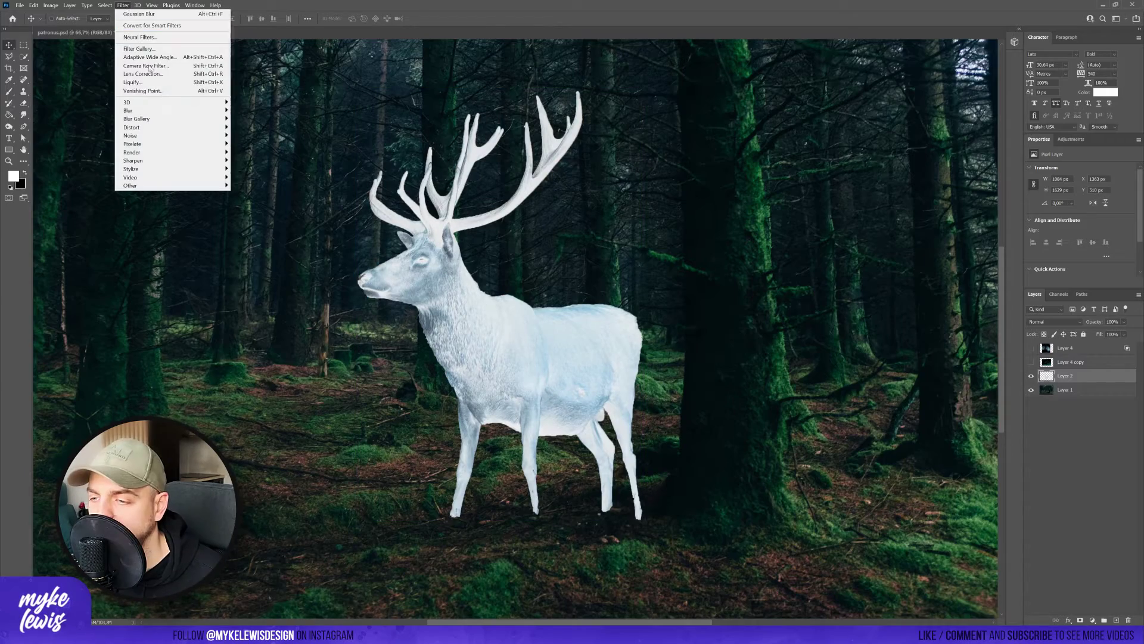
{"action": "left_click", "coordinate": [162, 50]}
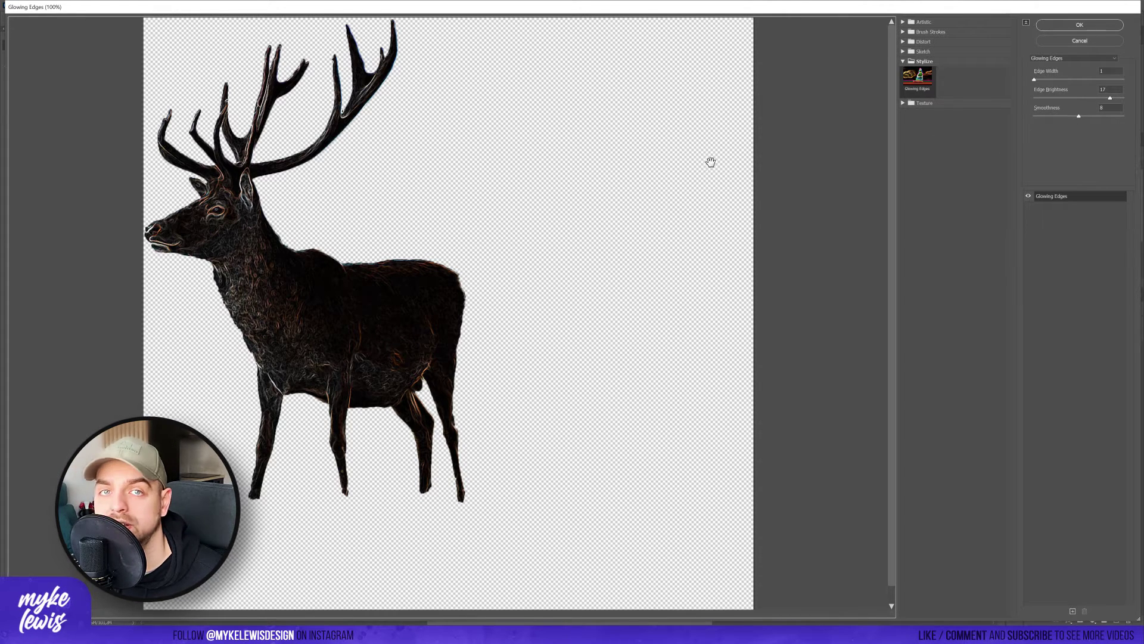
{"action": "left_click", "coordinate": [1080, 25]}
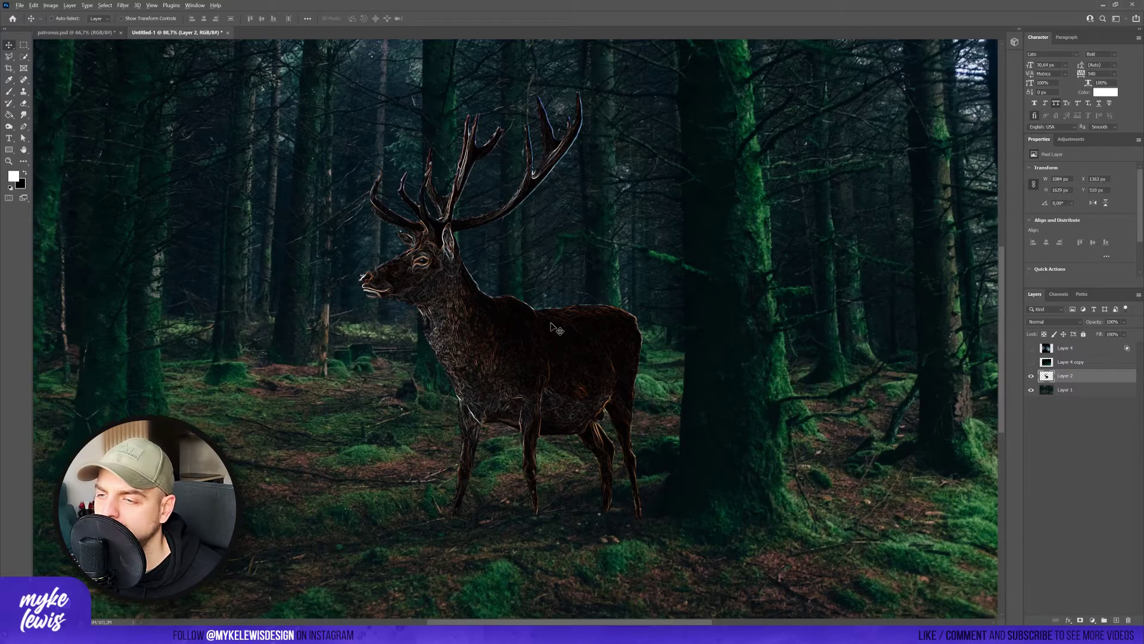
Desaturate the stag layer so its outlines lose their color
{"action": "scroll", "coordinate": [551, 325], "scroll_direction": "down", "scroll_amount": 3}
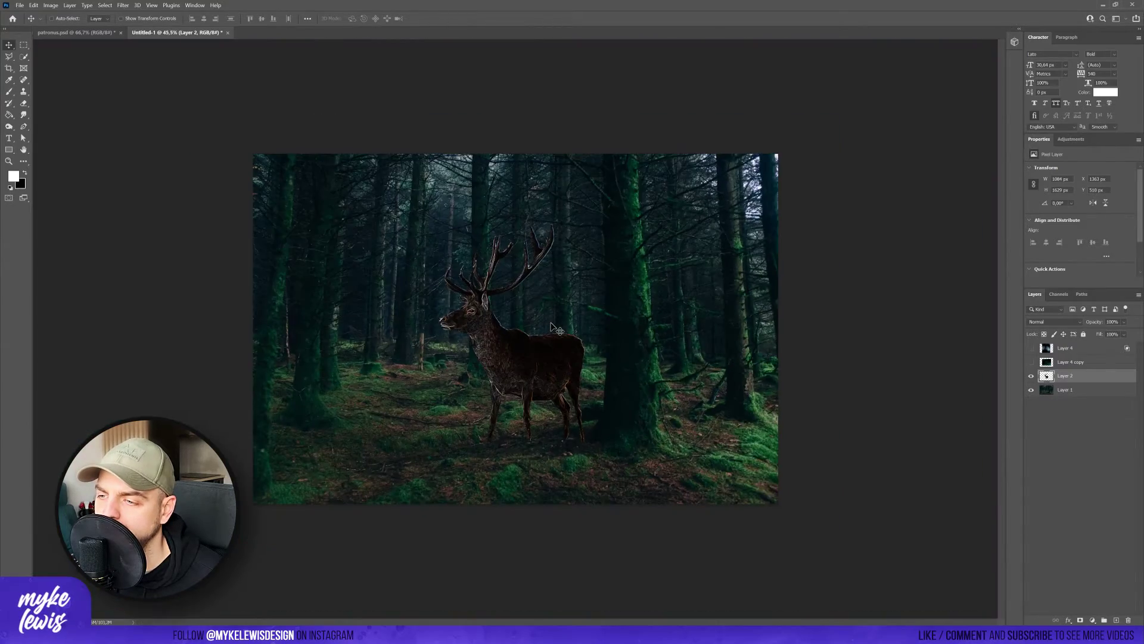
{"action": "scroll", "coordinate": [549, 324], "scroll_direction": "up", "scroll_amount": 6}
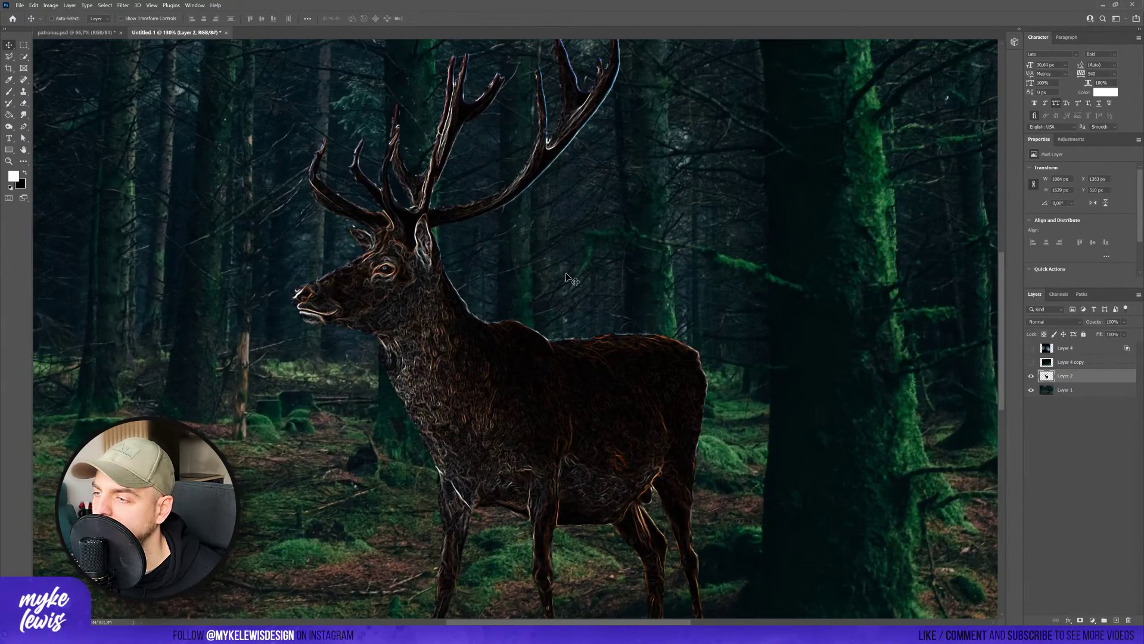
{"action": "scroll", "coordinate": [566, 274], "scroll_direction": "down", "scroll_amount": 5}
{"action": "scroll", "coordinate": [568, 277], "scroll_direction": "down", "scroll_amount": 5}
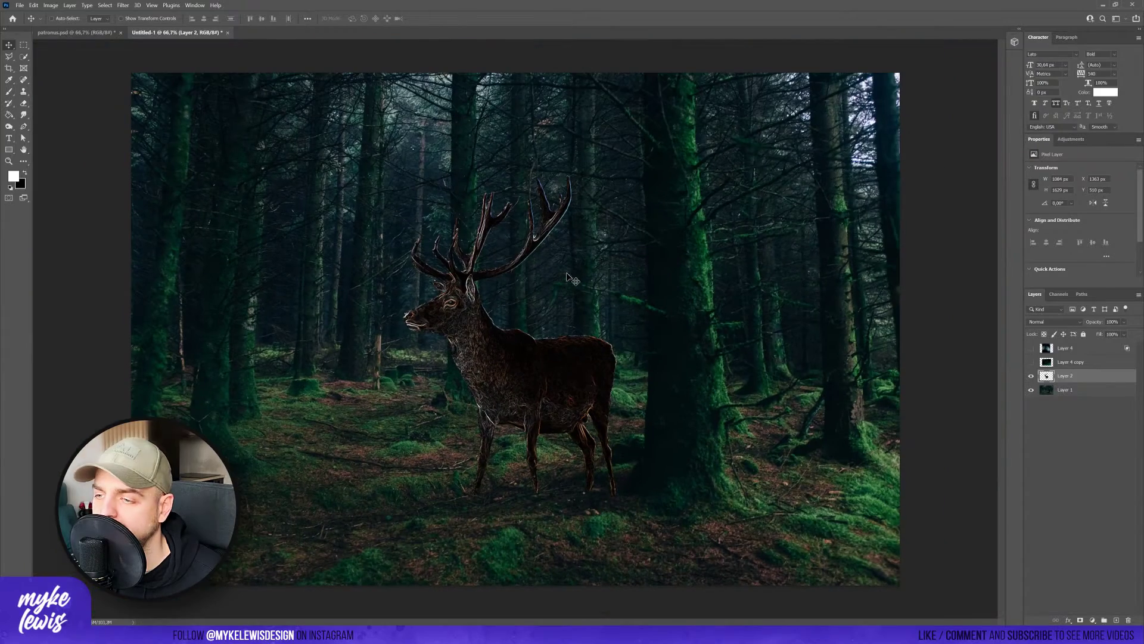
{"action": "scroll", "coordinate": [522, 445], "scroll_direction": "up", "scroll_amount": 3}
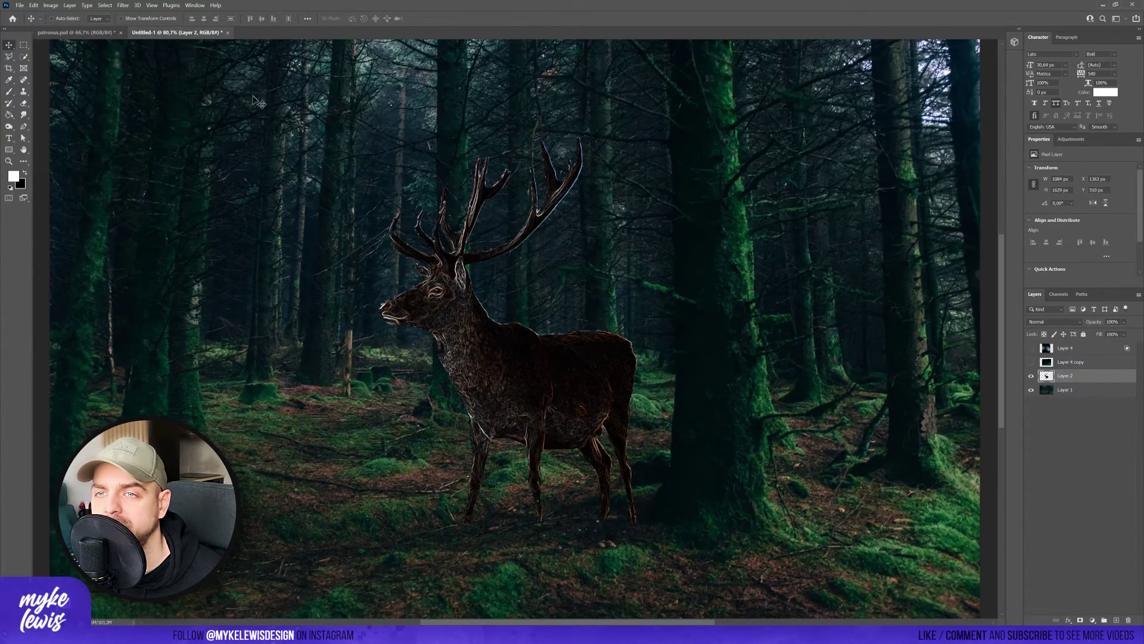
{"action": "left_click", "coordinate": [51, 6]}
{"action": "mouse_move", "coordinate": [54, 27]}
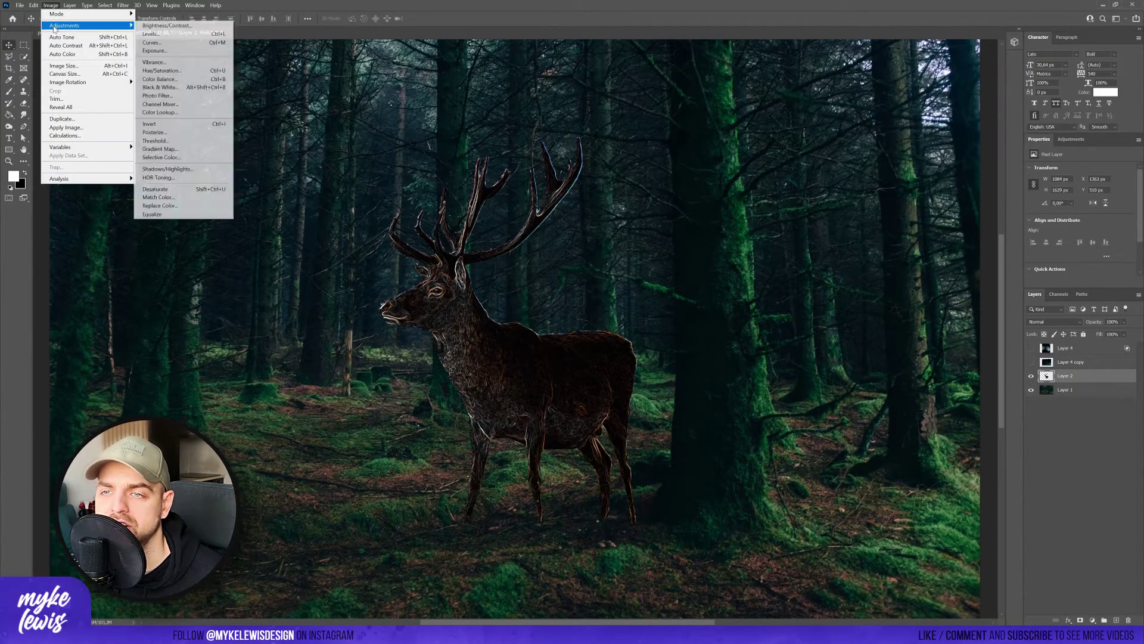
{"action": "left_click", "coordinate": [194, 189]}
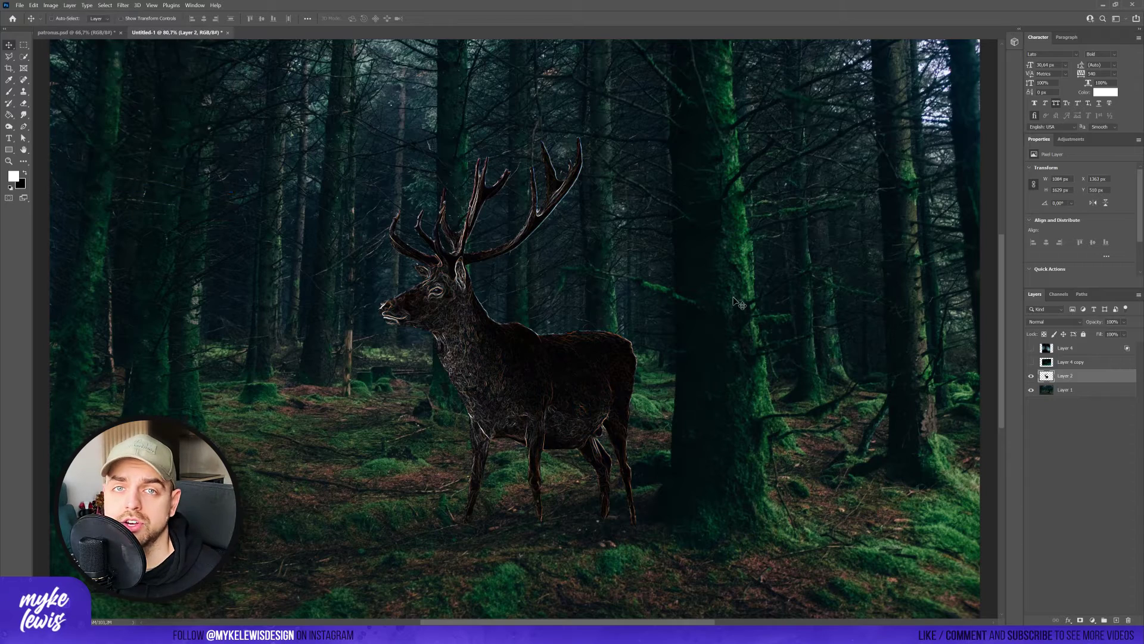
Set the stag layer's blend mode to Screen
{"action": "key", "text": "ctrl+minus"}
{"action": "left_click", "coordinate": [1071, 324]}
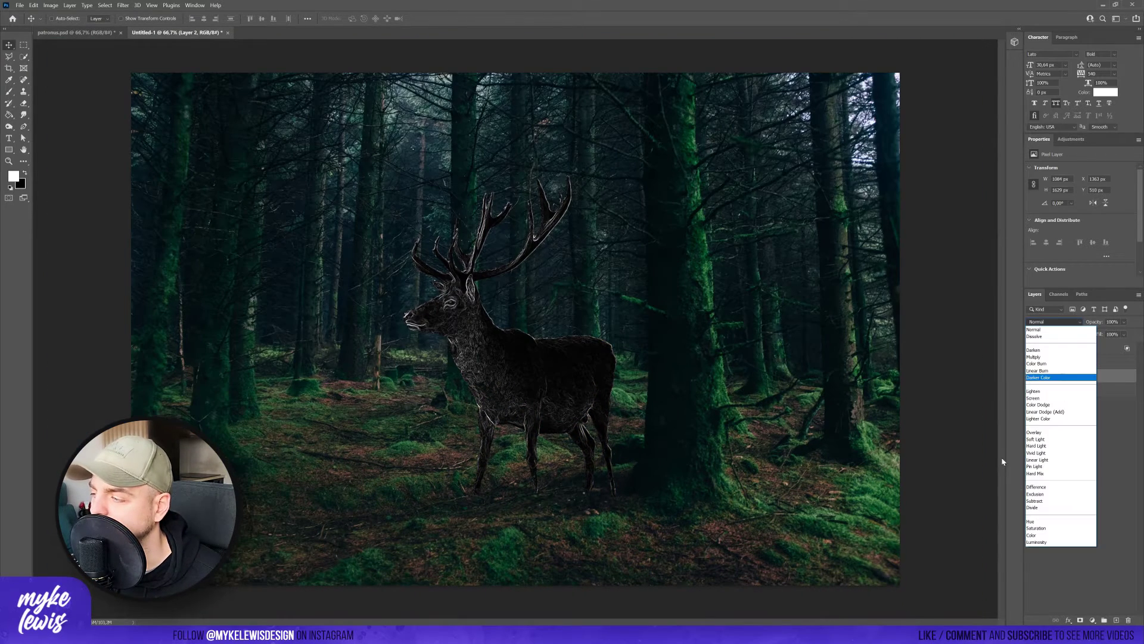
{"action": "left_click", "coordinate": [1043, 398]}
Add a Hue/Saturation adjustment above the forest layer with saturation -52 and lightness -54
{"action": "left_click", "coordinate": [1066, 390]}
{"action": "left_click", "coordinate": [1070, 140]}
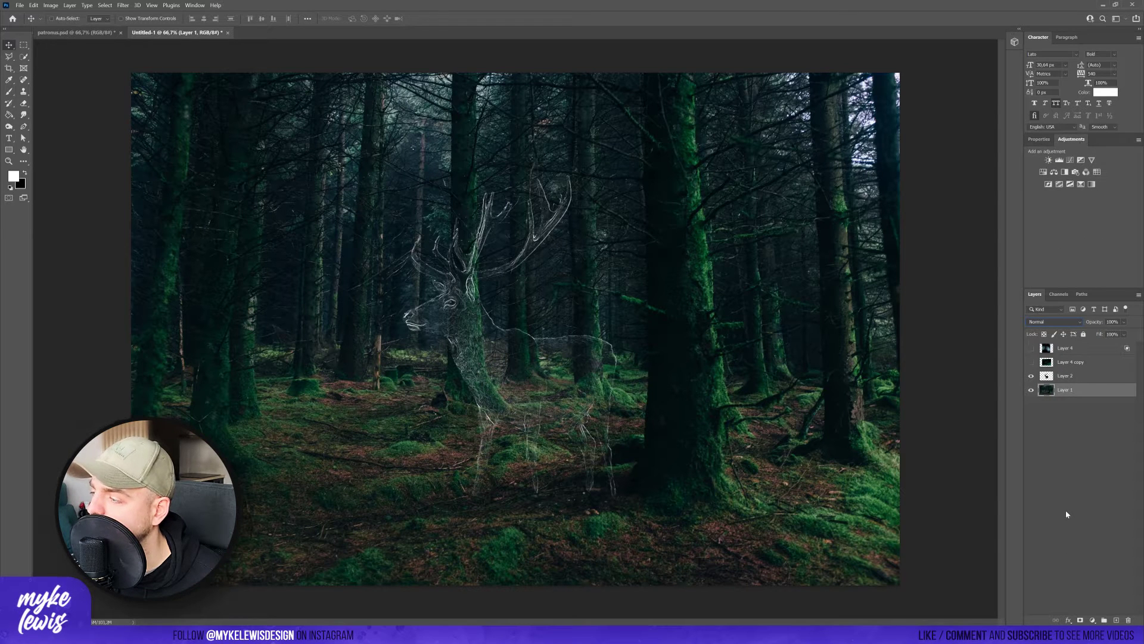
{"action": "left_click", "coordinate": [1043, 172]}
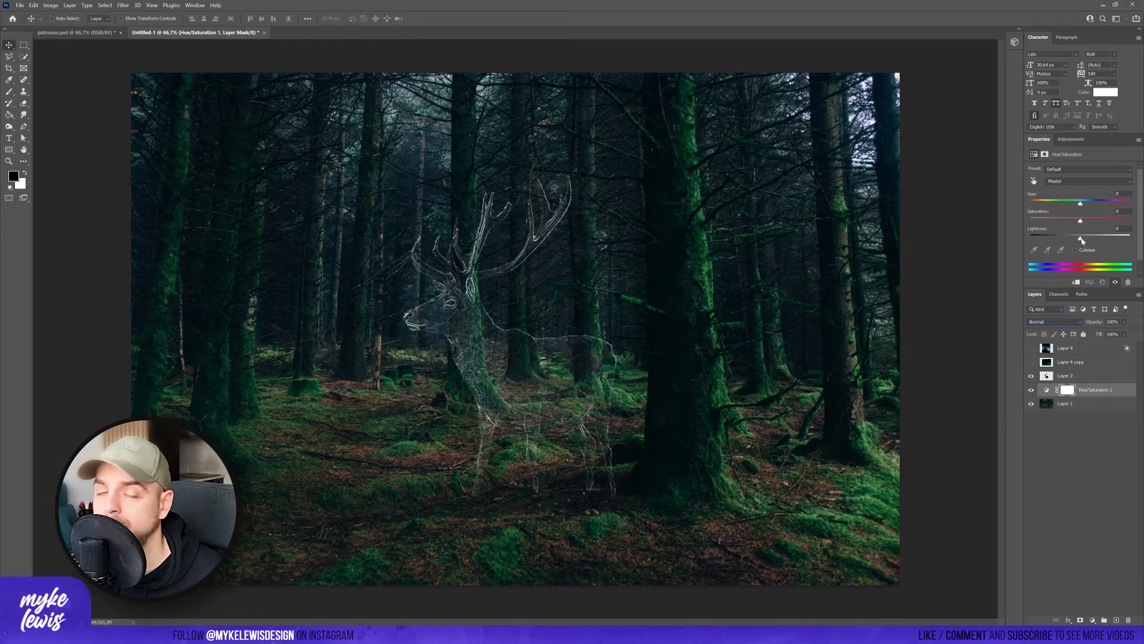
{"action": "left_click_drag", "start_coordinate": [1081, 239], "coordinate": [1047, 222]}
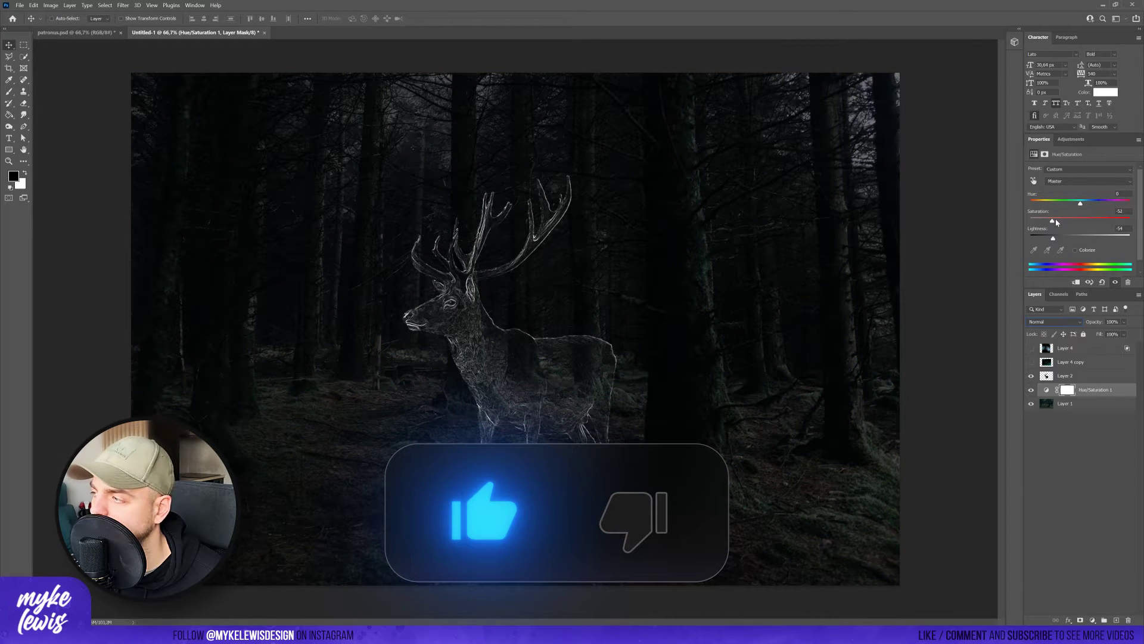
Adjust the stag layer's Levels to input values 16, 1.44 and 238
{"action": "left_click", "coordinate": [1073, 376]}
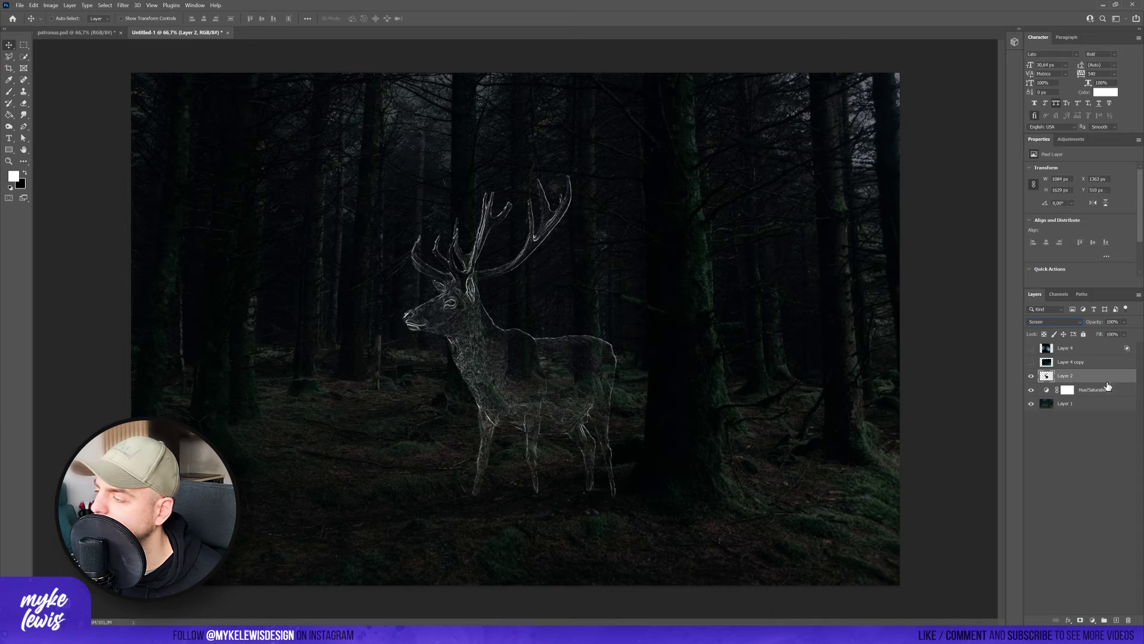
{"action": "left_click", "coordinate": [51, 5]}
{"action": "mouse_move", "coordinate": [76, 27]}
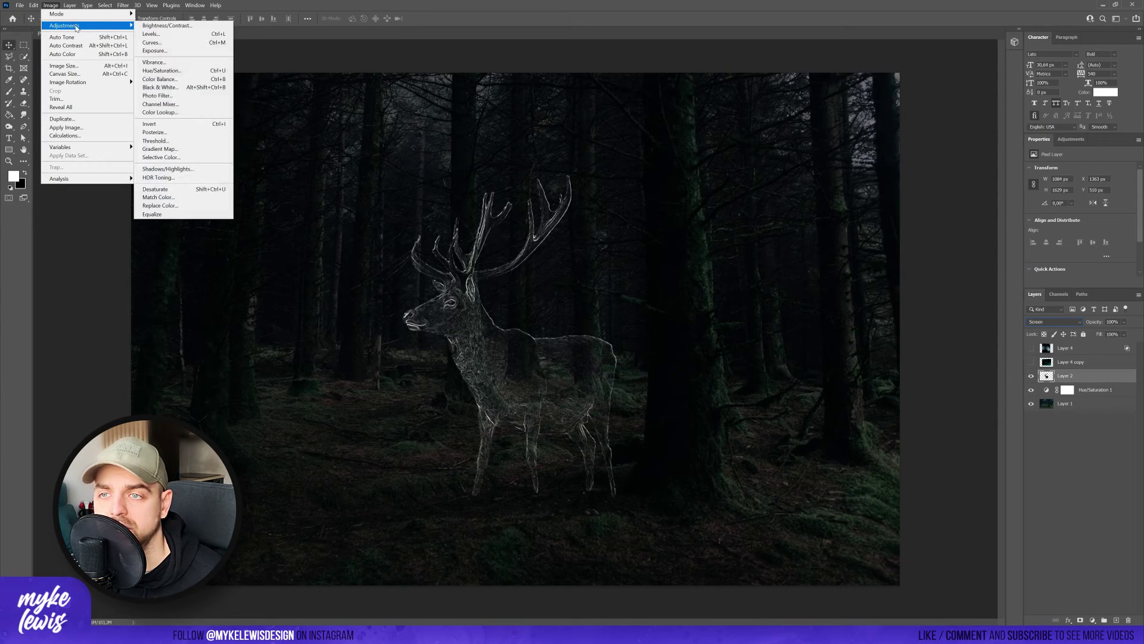
{"action": "left_click", "coordinate": [174, 35]}
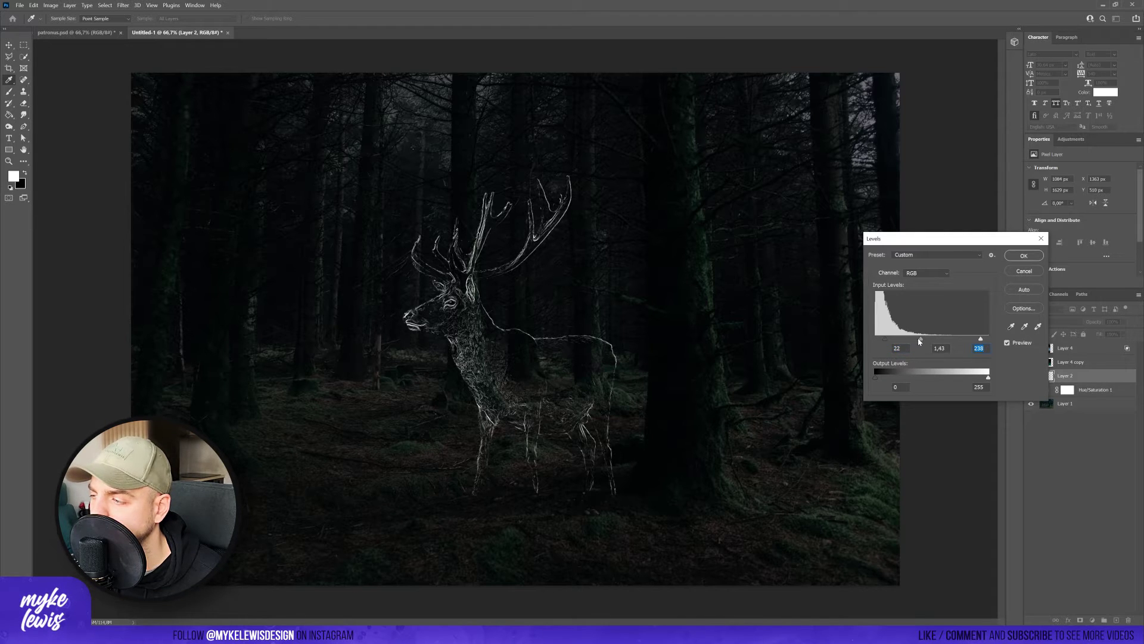
{"action": "left_click_drag", "start_coordinate": [920, 341], "coordinate": [884, 341]}
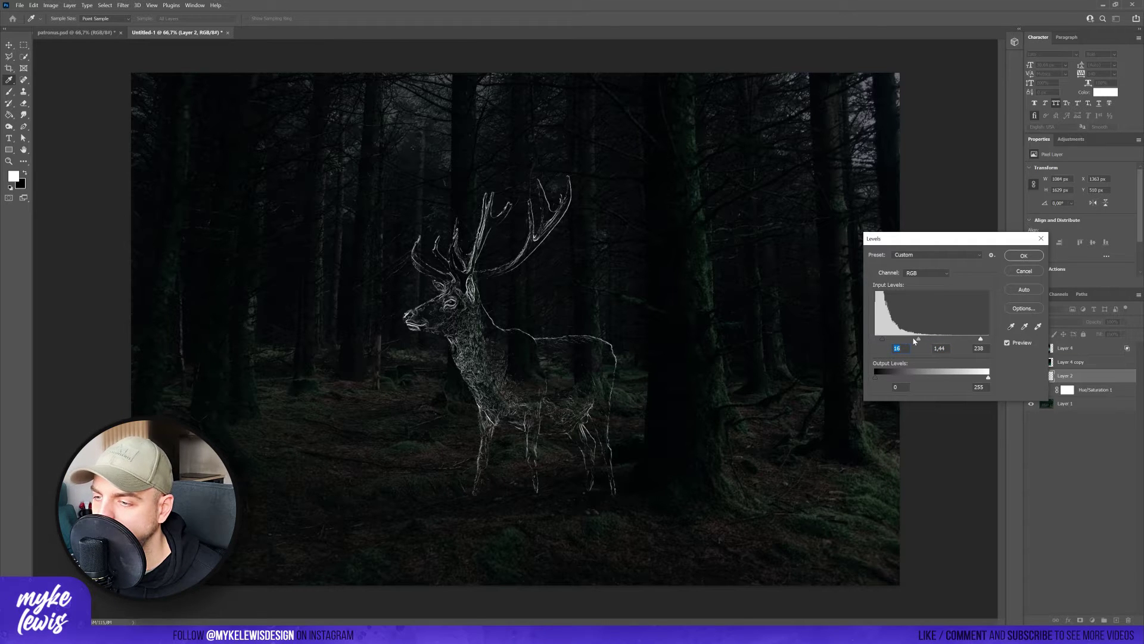
{"action": "left_click", "coordinate": [1027, 254]}
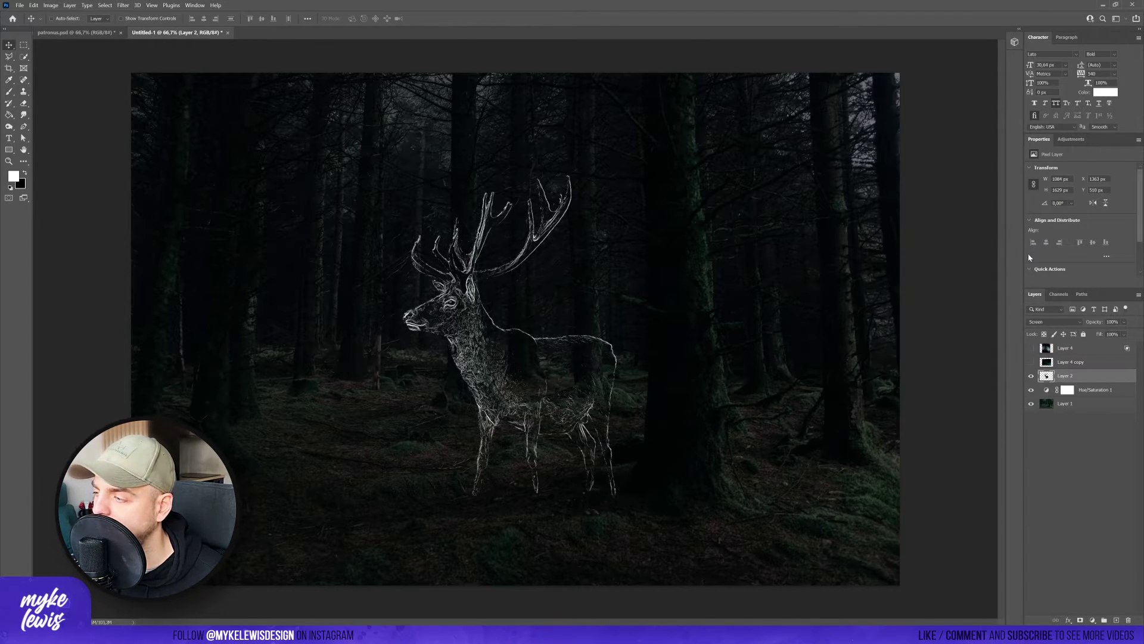
Duplicate the stag layer and give the copy the Normal blend mode with 0% fill
{"action": "key", "text": "ctrl+j"}
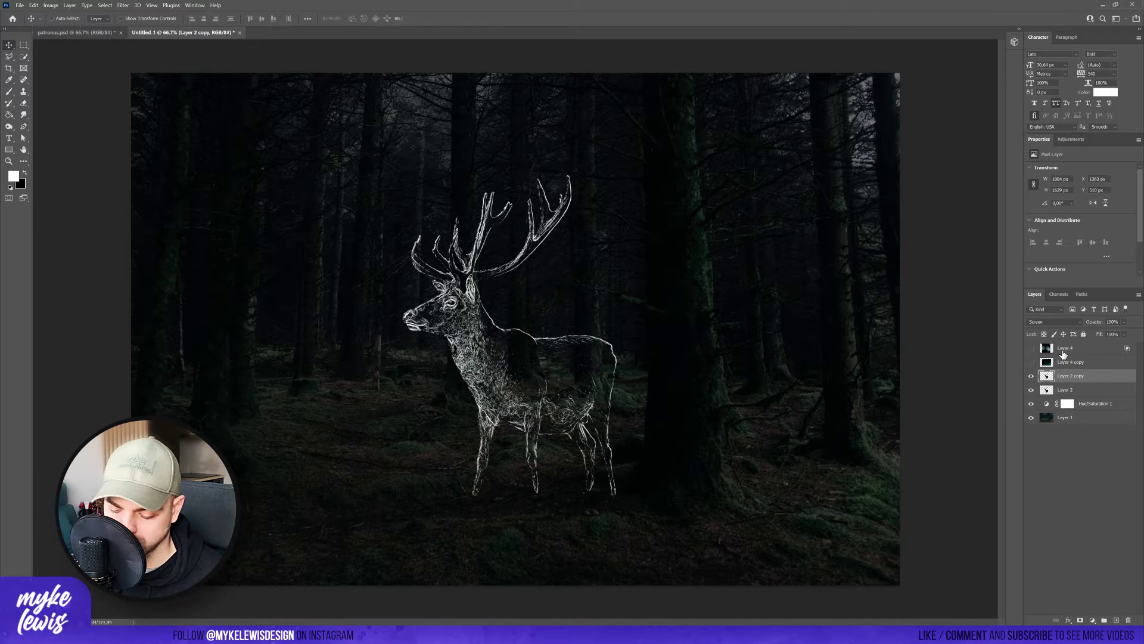
{"action": "left_click", "coordinate": [1047, 377], "text": "ctrl"}
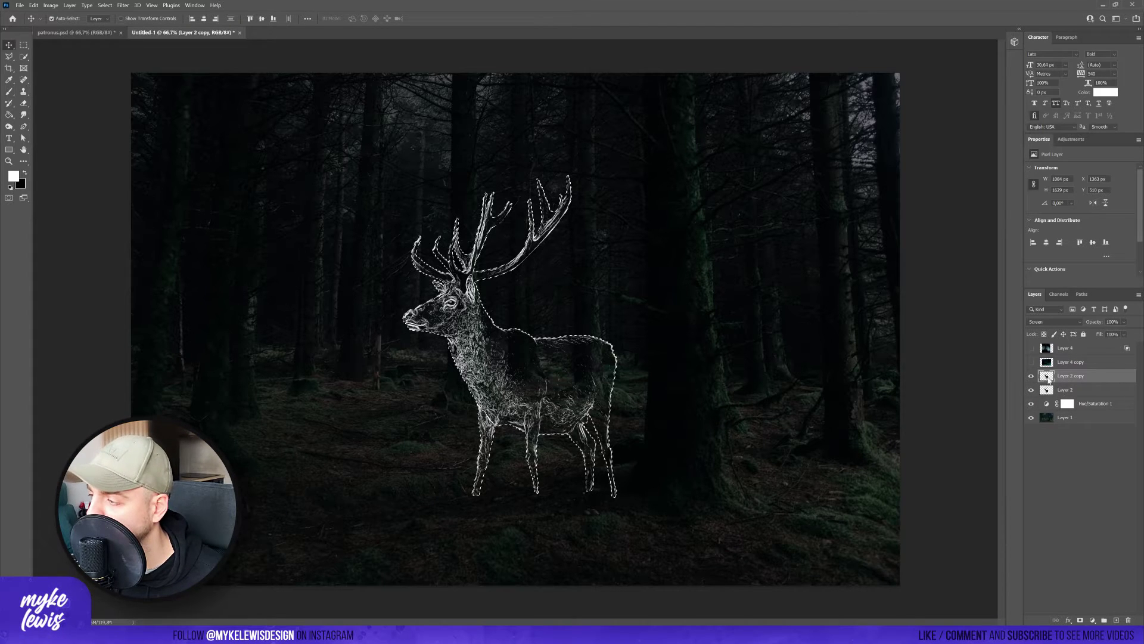
{"action": "key", "text": "m"}
{"action": "key", "text": "ctrl+d"}
{"action": "left_click", "coordinate": [1050, 322]}
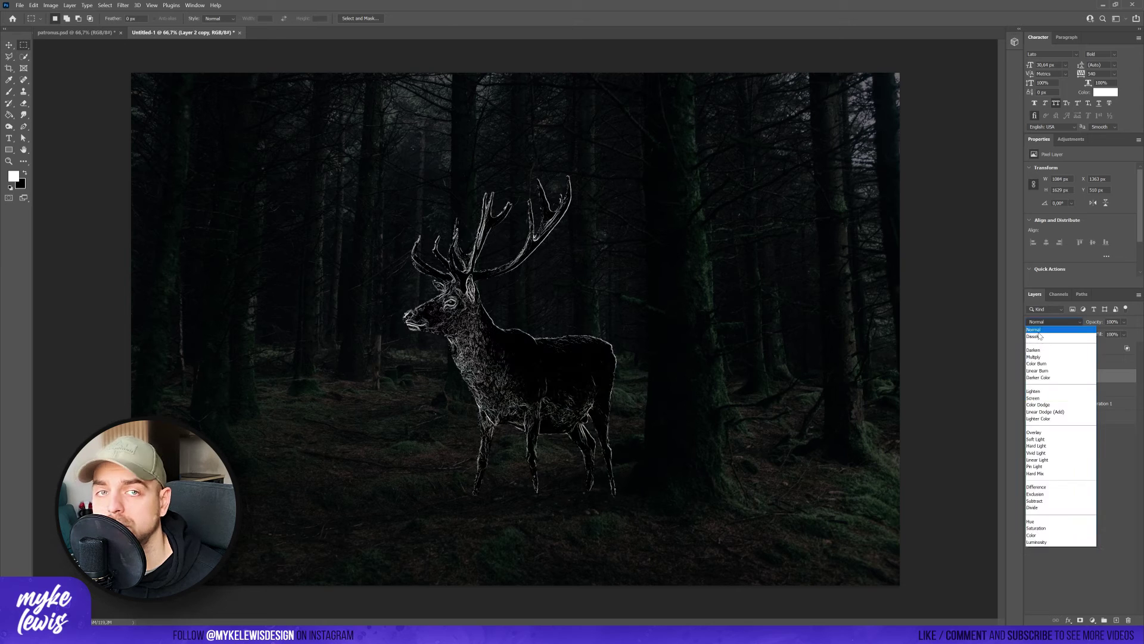
{"action": "left_click", "coordinate": [1039, 325]}
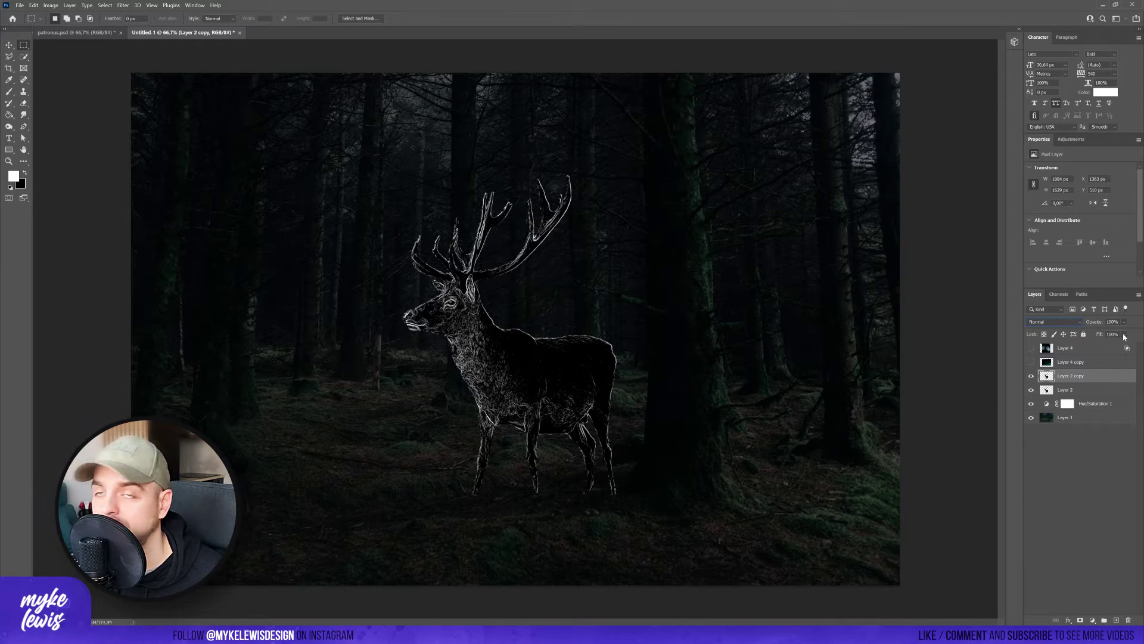
{"action": "left_click", "coordinate": [1125, 337]}
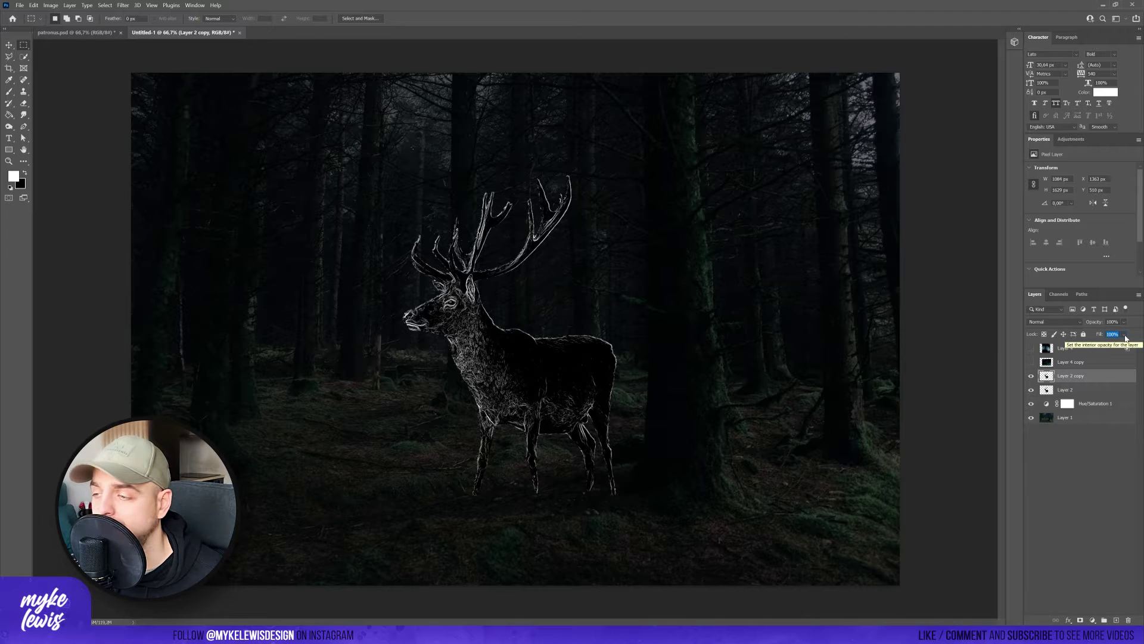
{"action": "left_click", "coordinate": [1126, 336]}
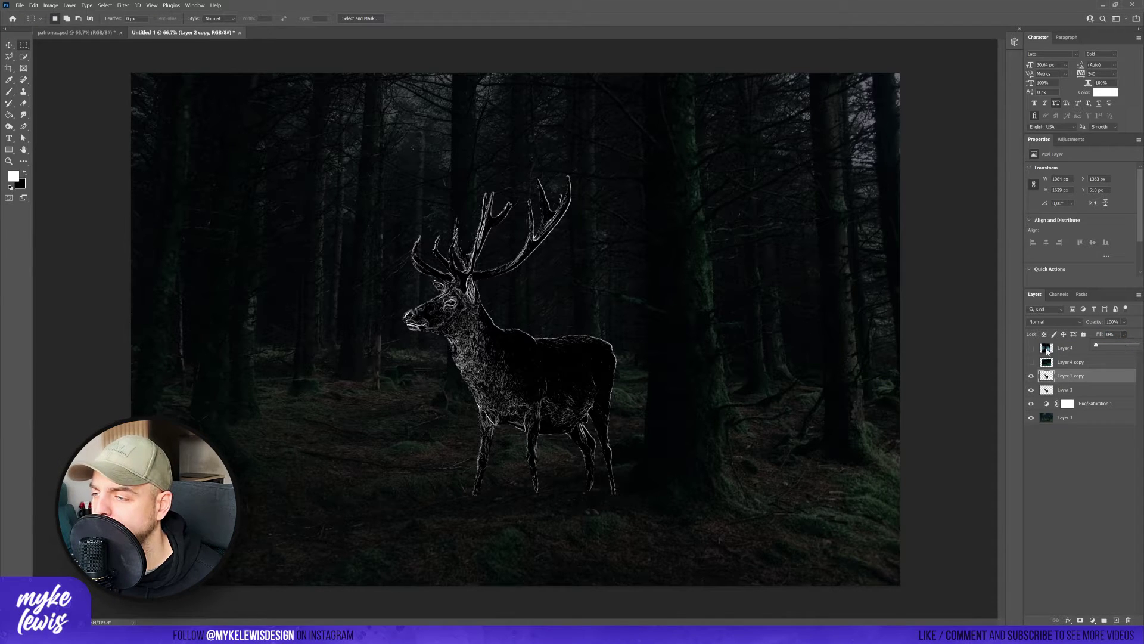
Add an Inner Glow effect to the stag copy with a size of 21 px
{"action": "left_click", "coordinate": [1067, 619]}
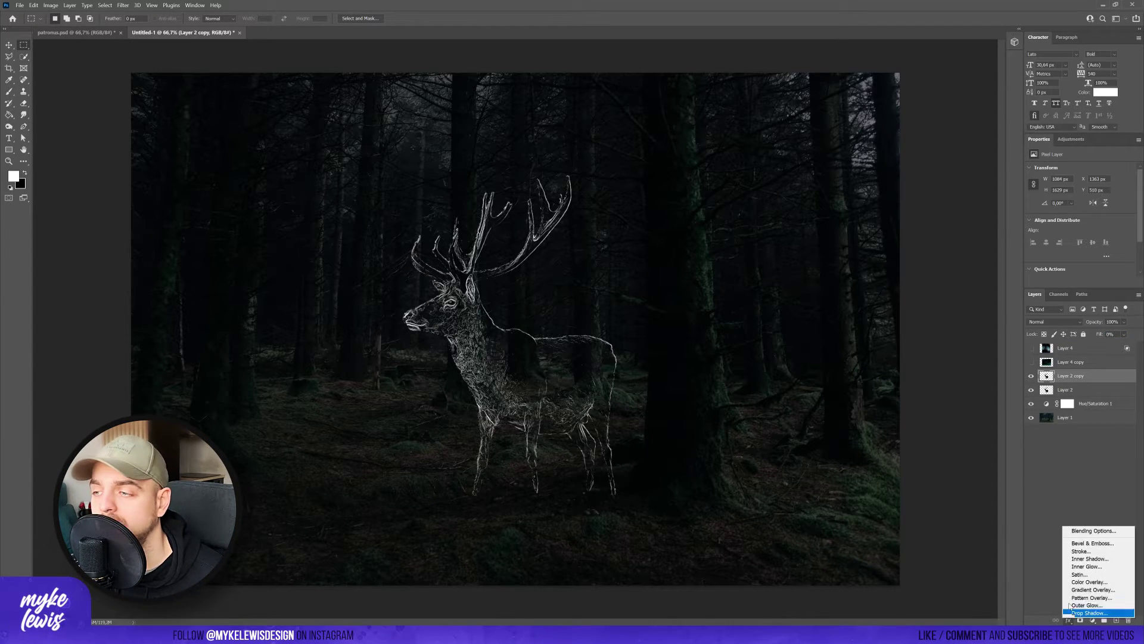
{"action": "left_click", "coordinate": [1083, 531]}
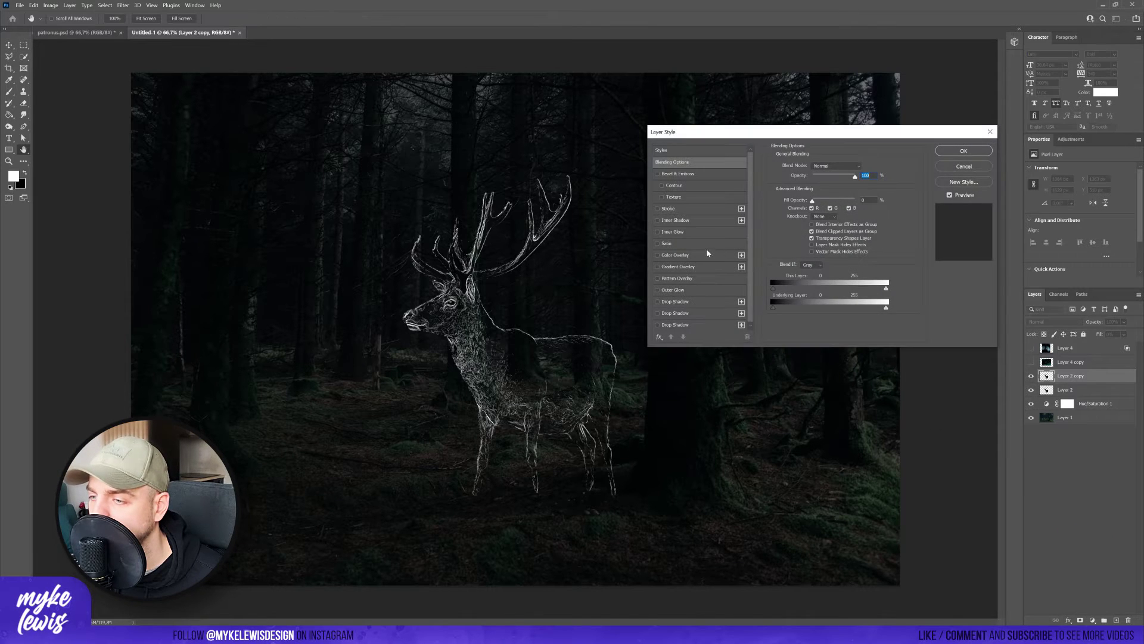
{"action": "left_click", "coordinate": [659, 232]}
{"action": "left_click_drag", "start_coordinate": [806, 253], "coordinate": [812, 257]}
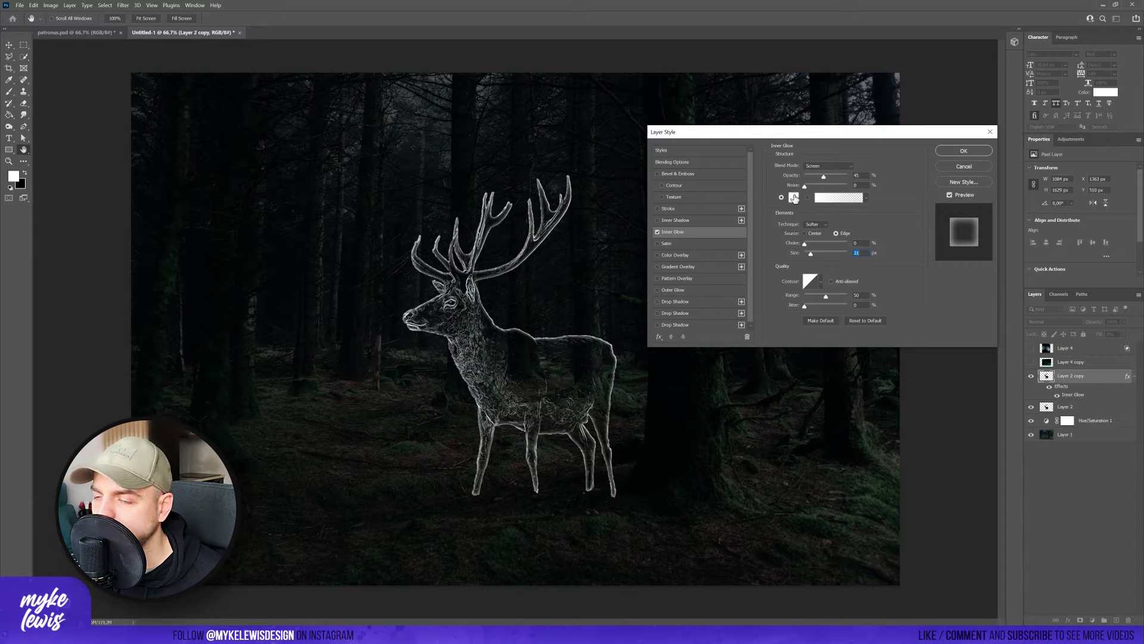
Change the Inner Glow colour on the stag copy from white to a pale, light blue
{"action": "left_click", "coordinate": [795, 198]}
{"action": "left_click", "coordinate": [805, 421]}
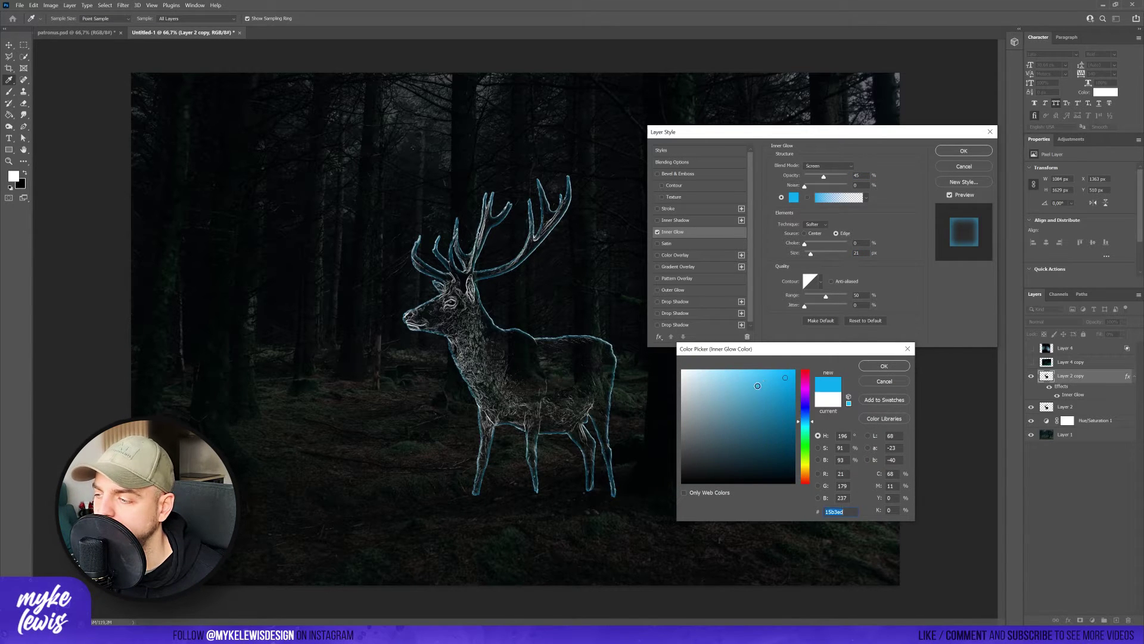
{"action": "left_click", "coordinate": [727, 366]}
{"action": "left_click", "coordinate": [715, 362]}
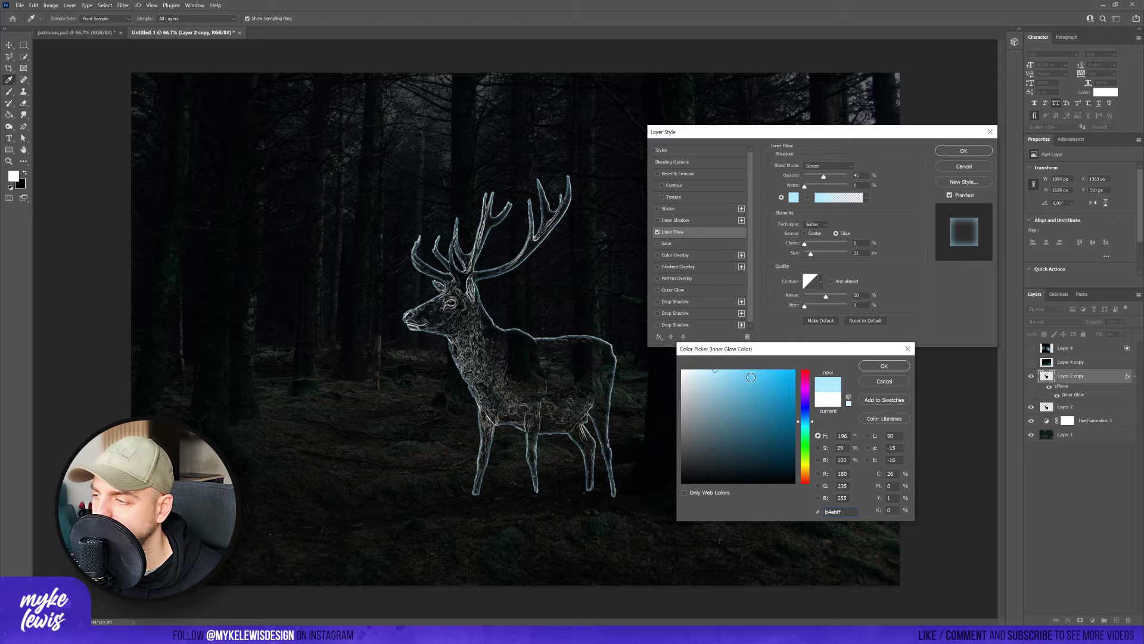
{"action": "left_click_drag", "start_coordinate": [715, 370], "coordinate": [707, 372]}
{"action": "left_click", "coordinate": [704, 370]}
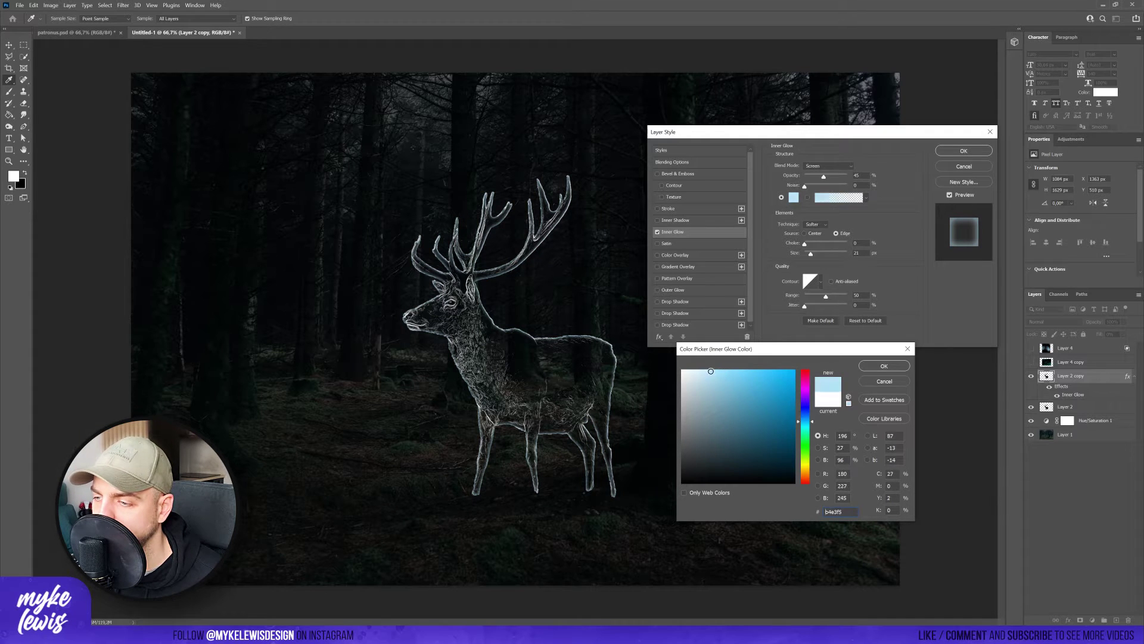
{"action": "left_click", "coordinate": [870, 366]}
Set the stag copy's Inner Glow size to 28 px and range to 100%, and apply the layer style
{"action": "left_click_drag", "start_coordinate": [811, 255], "coordinate": [813, 256]}
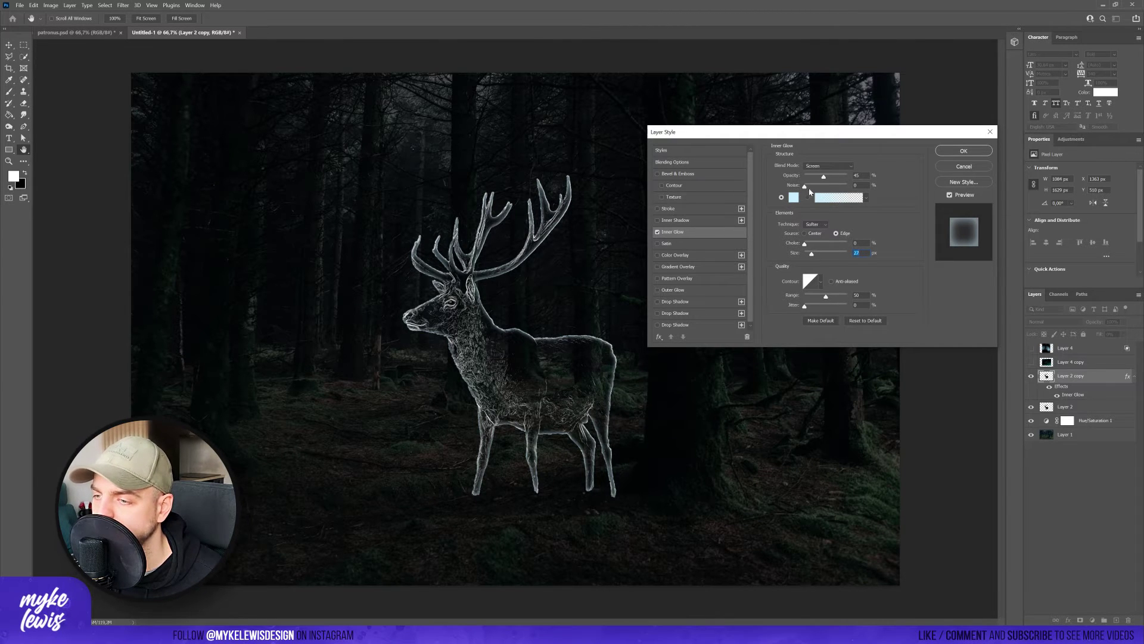
{"action": "left_click_drag", "start_coordinate": [827, 299], "coordinate": [850, 300]}
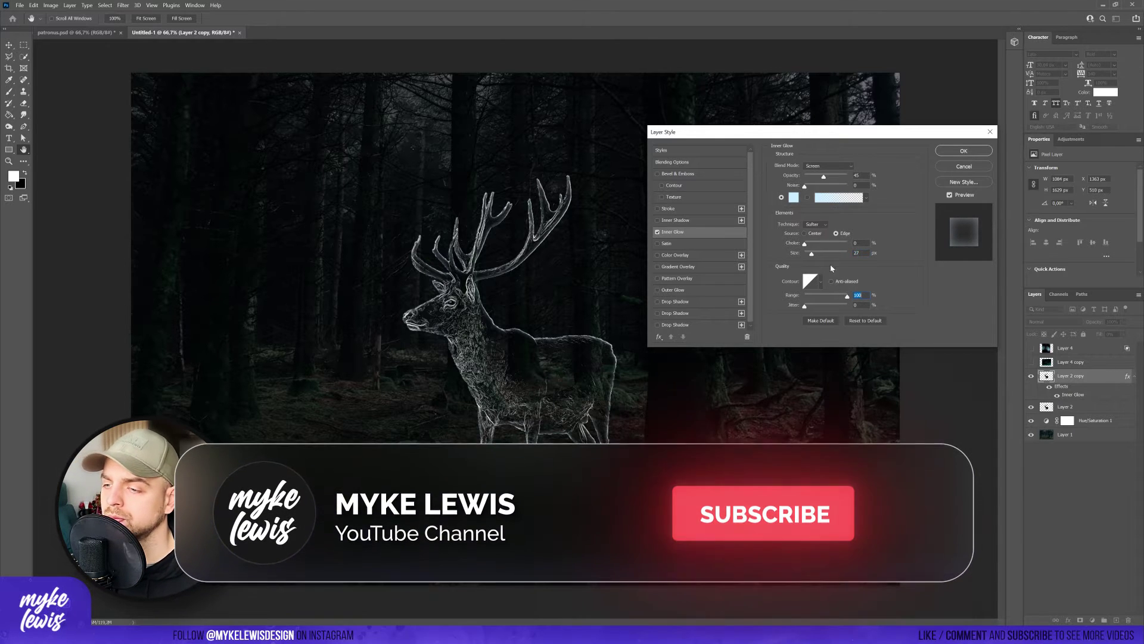
{"action": "left_click_drag", "start_coordinate": [813, 255], "coordinate": [813, 255]}
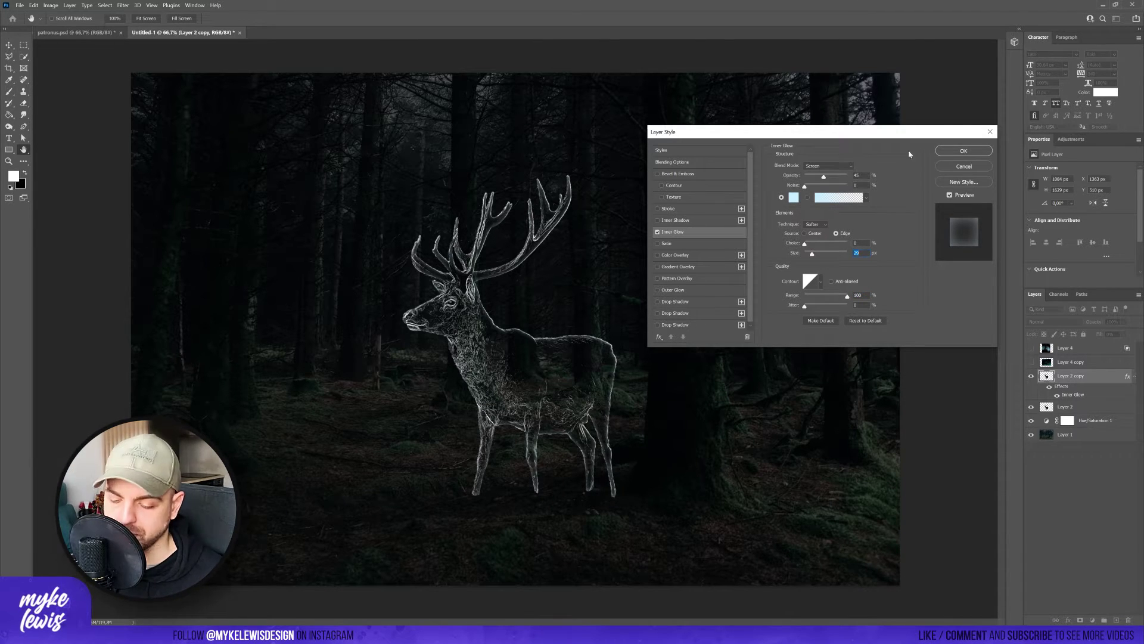
{"action": "left_click", "coordinate": [953, 154]}
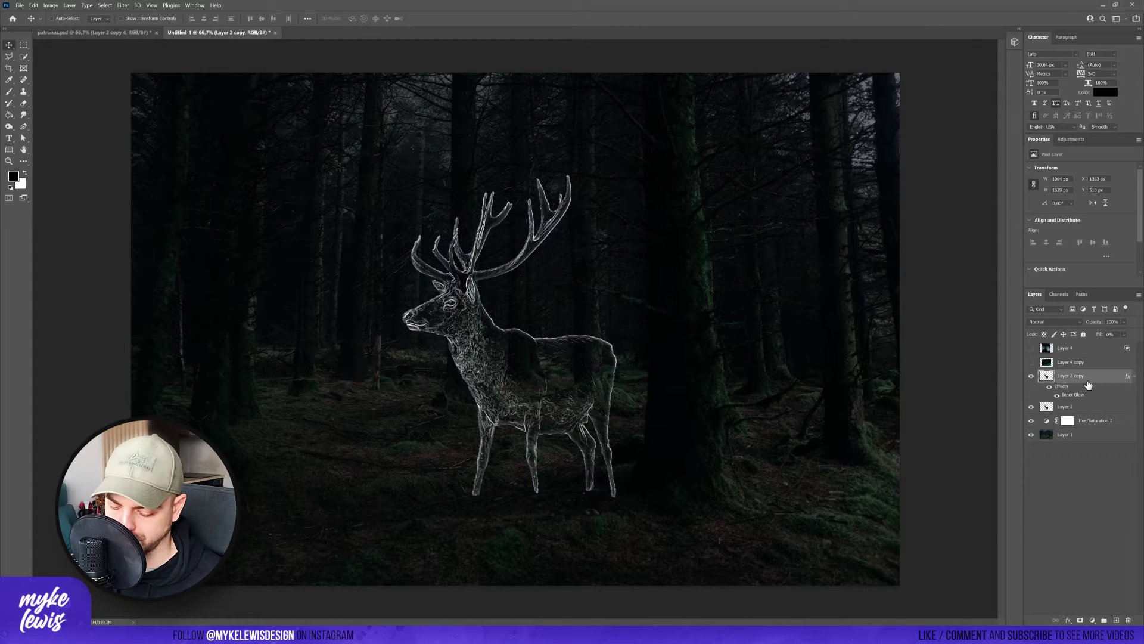
Duplicate the original stag layer, Layer 2, and apply a Gaussian Blur with a 7.0 px radius to the duplicate
{"action": "left_click", "coordinate": [1133, 377]}
{"action": "left_click", "coordinate": [1099, 391]}
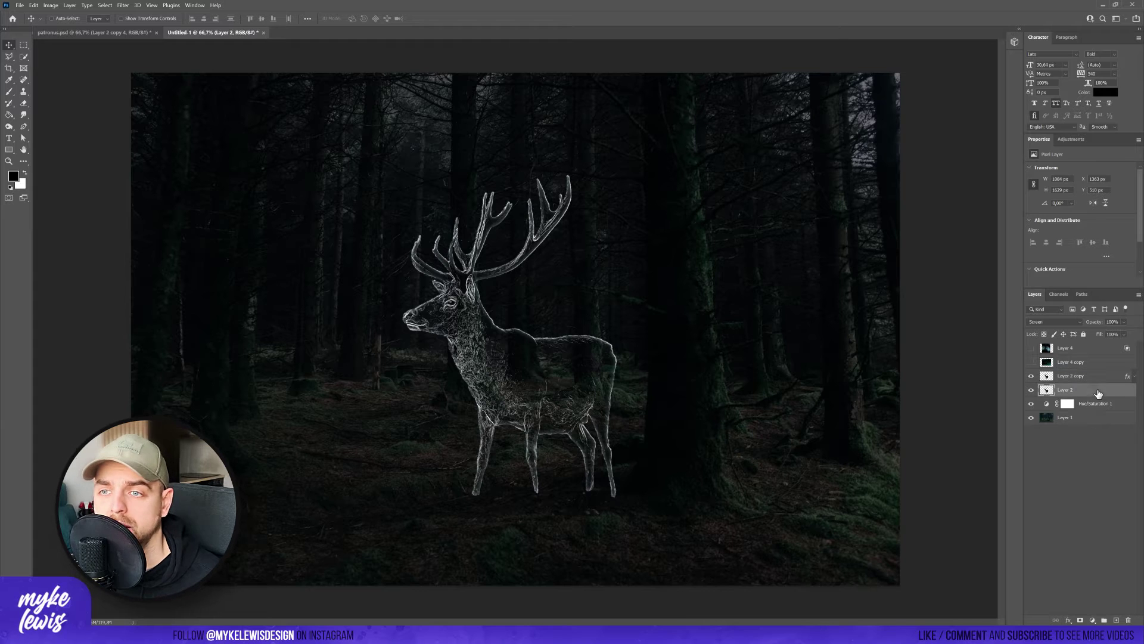
{"action": "key", "text": "ctrl+j"}
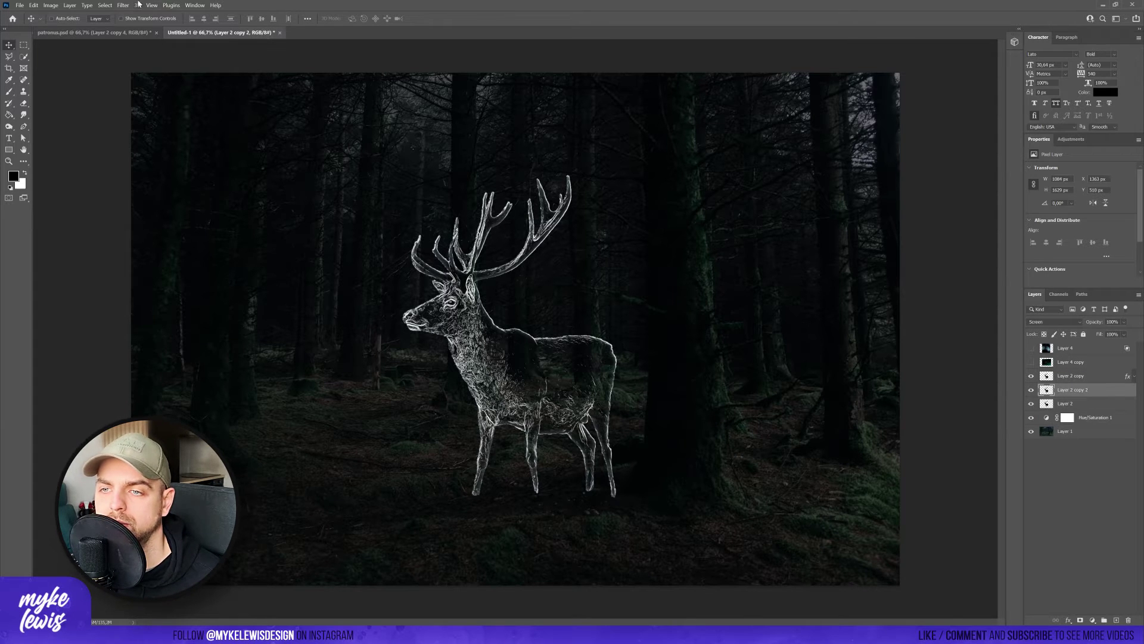
{"action": "left_click", "coordinate": [124, 5]}
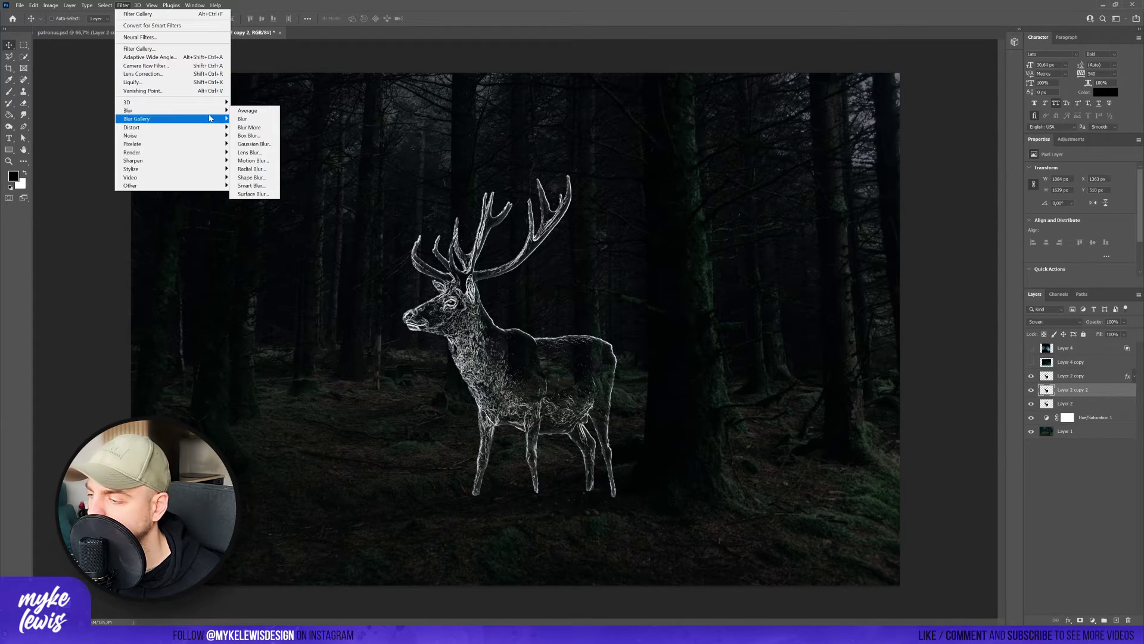
{"action": "left_click", "coordinate": [254, 143]}
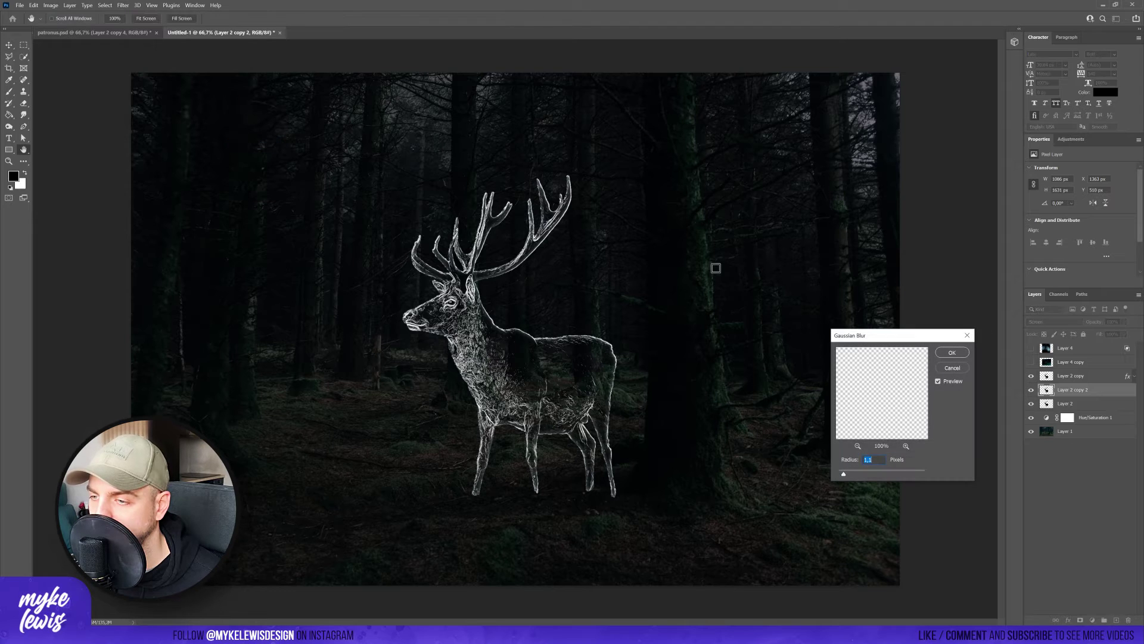
{"action": "left_click_drag", "start_coordinate": [850, 473], "coordinate": [864, 474]}
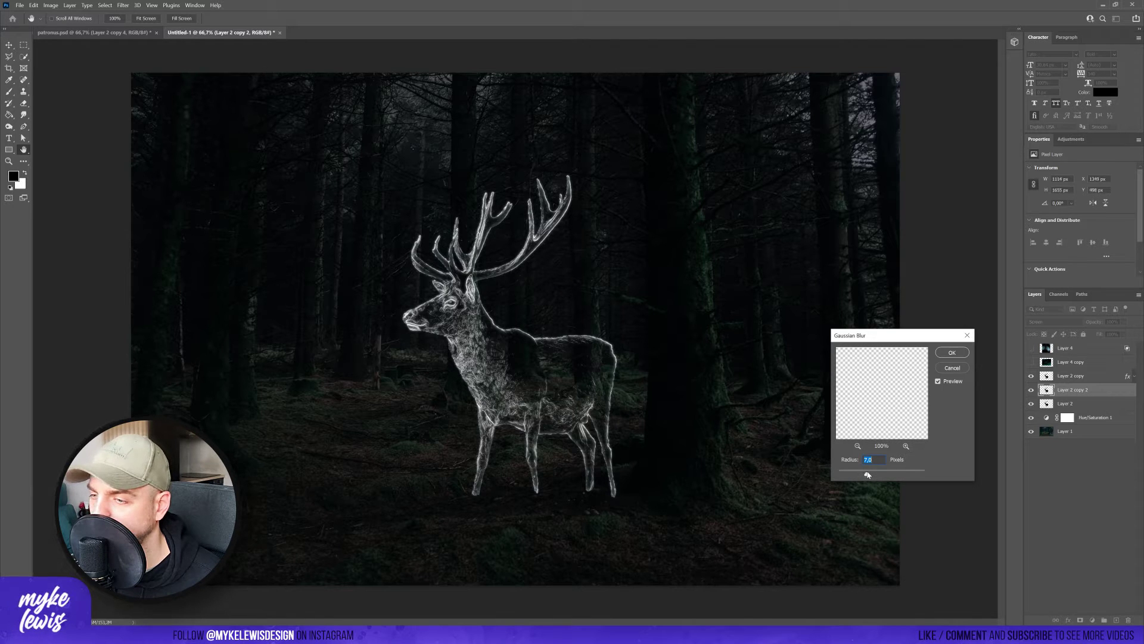
{"action": "left_click", "coordinate": [951, 353]}
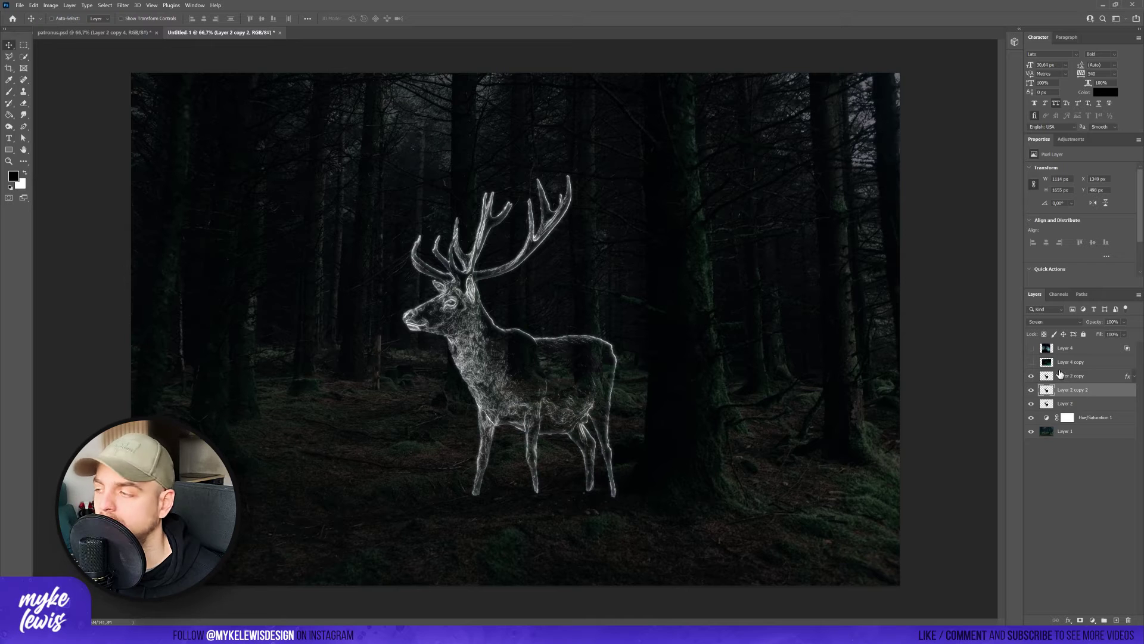
Set the blurred stag copy's blend mode to Lighten and compare the image with that layer hidden and shown
{"action": "left_click", "coordinate": [1042, 322]}
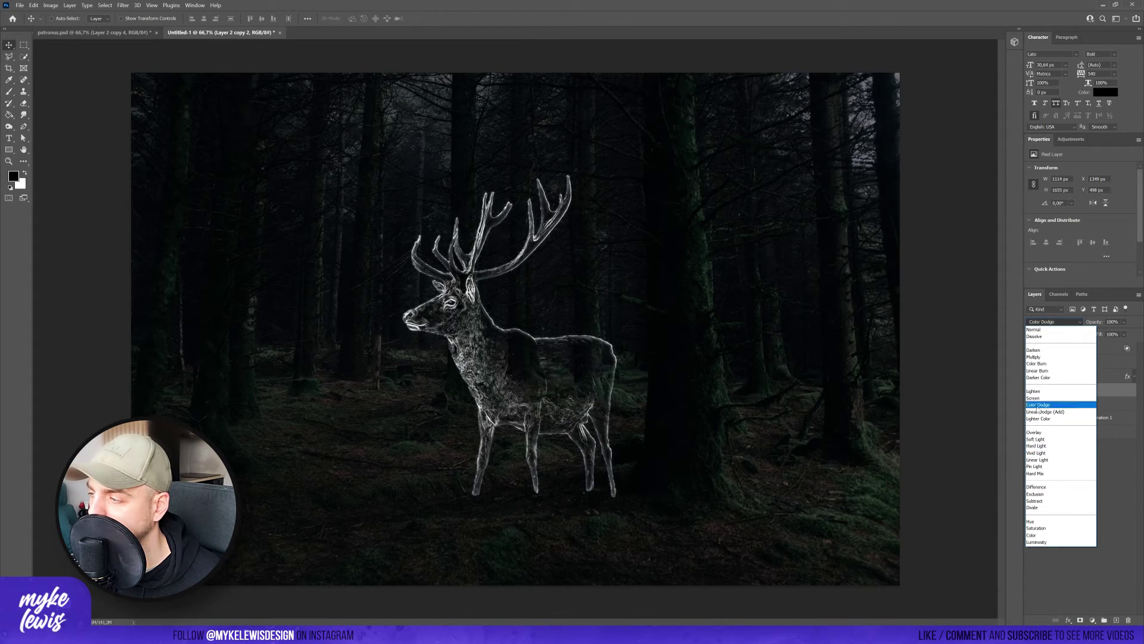
{"action": "left_click", "coordinate": [1029, 392]}
{"action": "left_click", "coordinate": [1030, 390]}
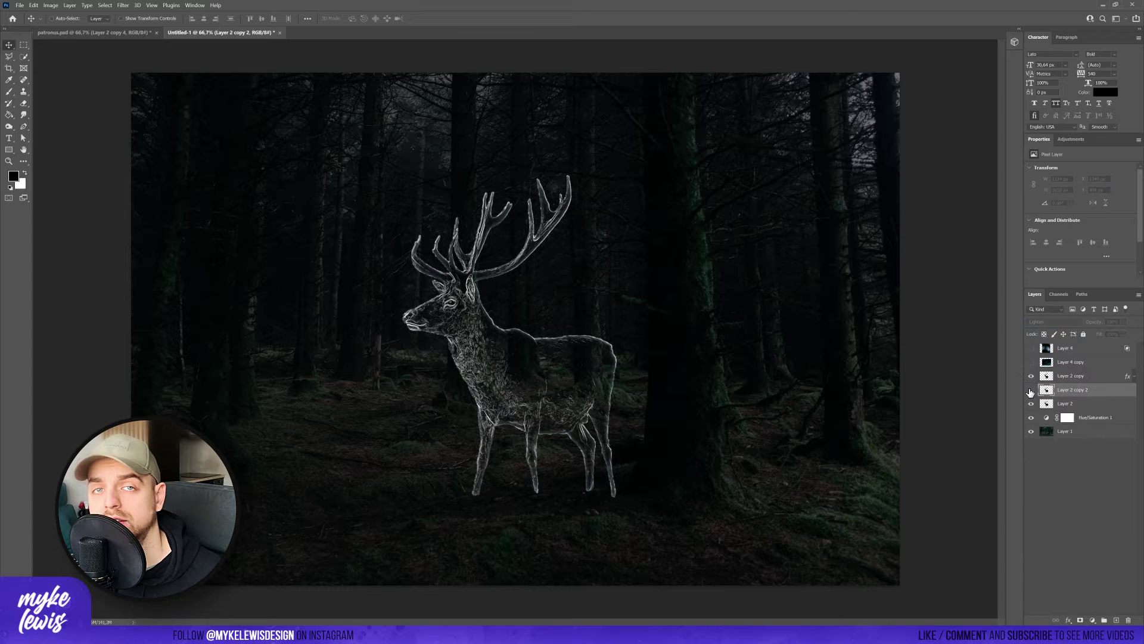
{"action": "left_click", "coordinate": [1030, 390]}
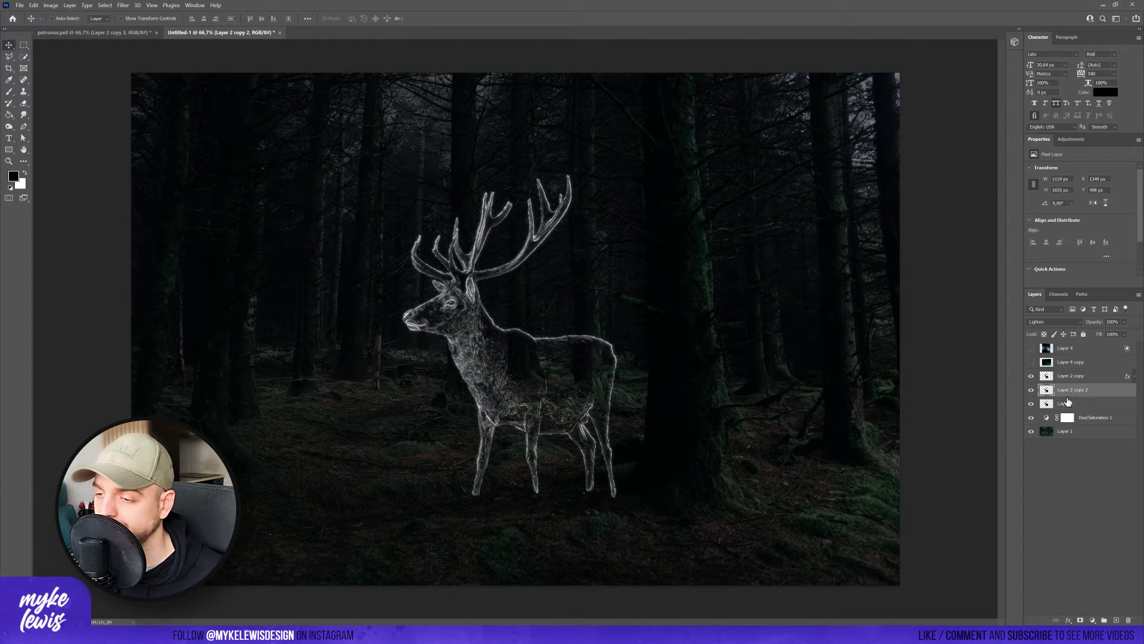
Duplicate the blurred stag copy and set the new copy's blend mode to Screen
{"action": "key", "text": "ctrl+j"}
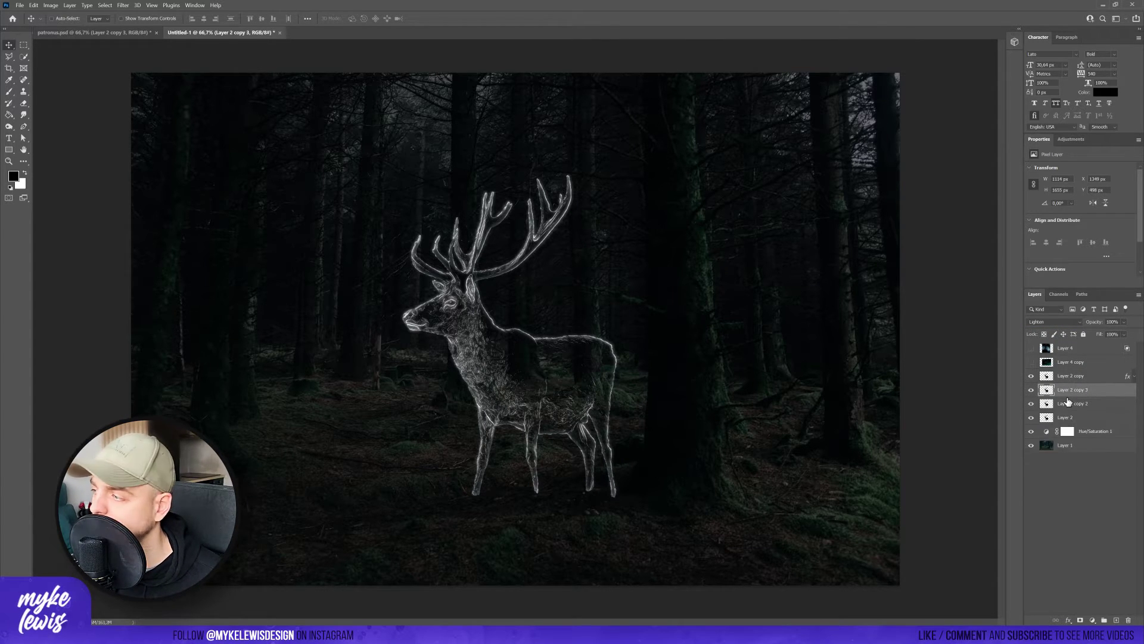
{"action": "left_click", "coordinate": [128, 6]}
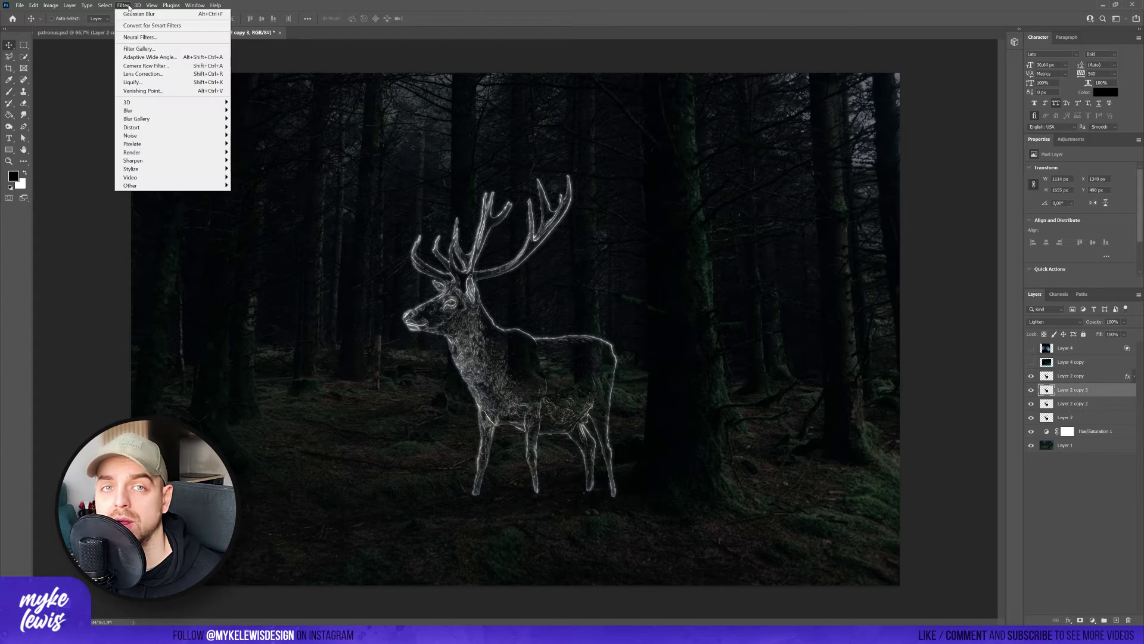
{"action": "left_click", "coordinate": [1058, 322]}
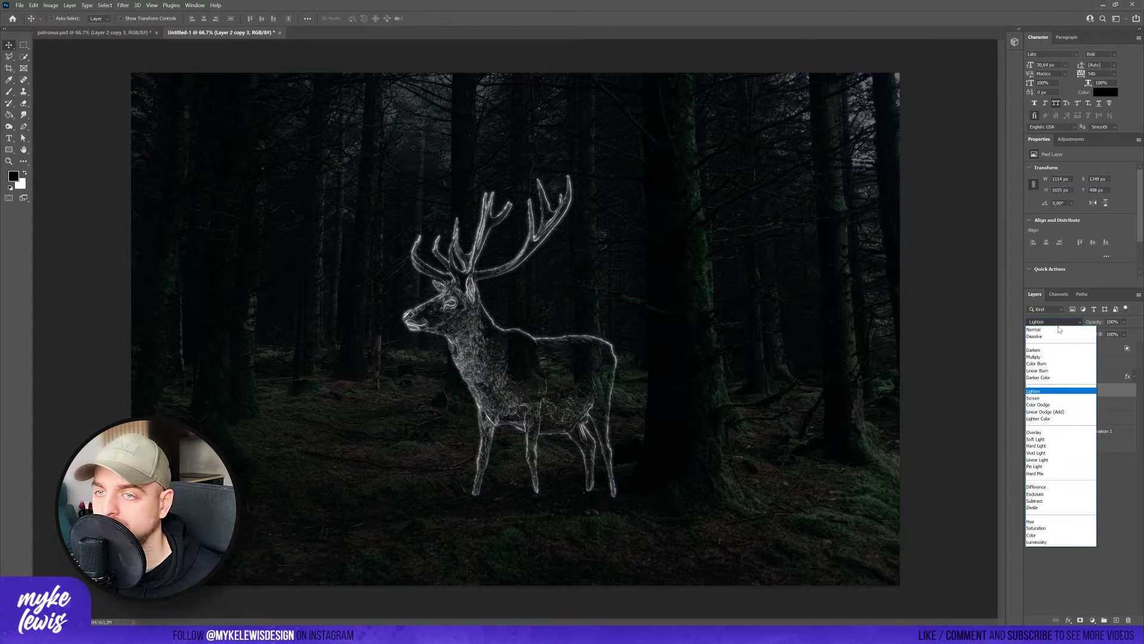
{"action": "left_click", "coordinate": [1052, 403]}
Apply a Gaussian Blur with a 46.4 px radius to the new Screen-mode stag copy
{"action": "left_click", "coordinate": [122, 5]}
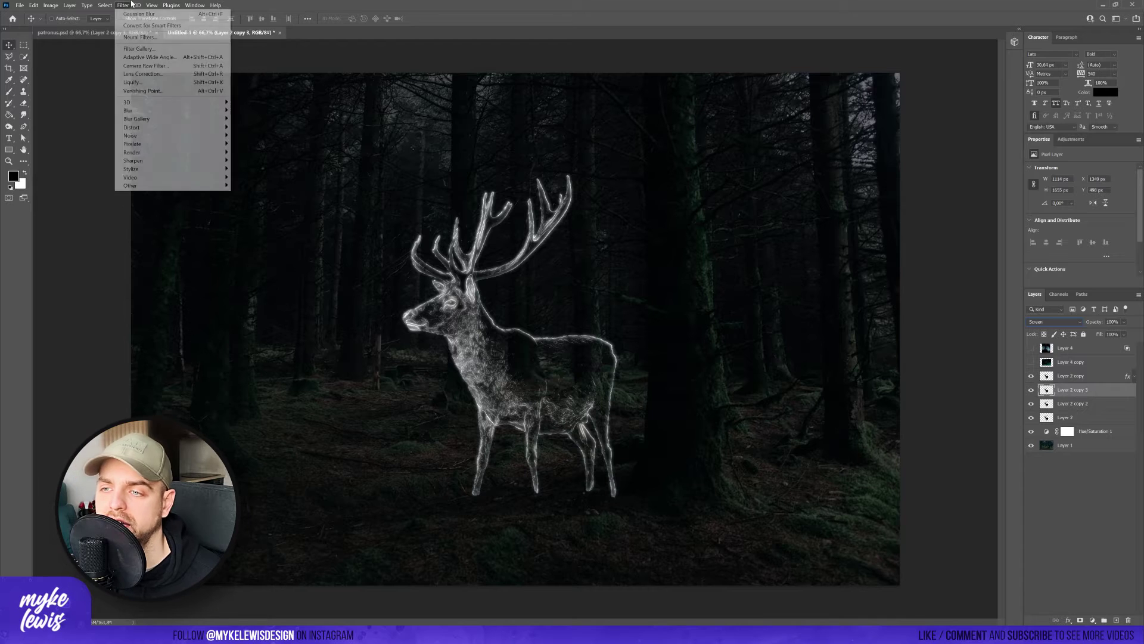
{"action": "mouse_move", "coordinate": [217, 111]}
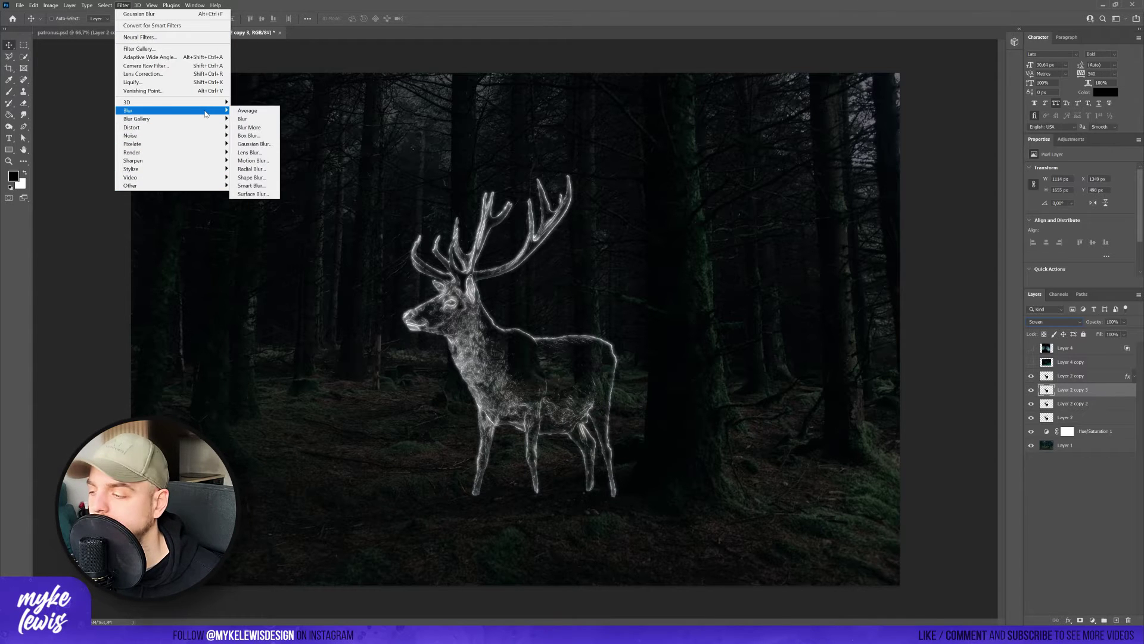
{"action": "left_click", "coordinate": [268, 144]}
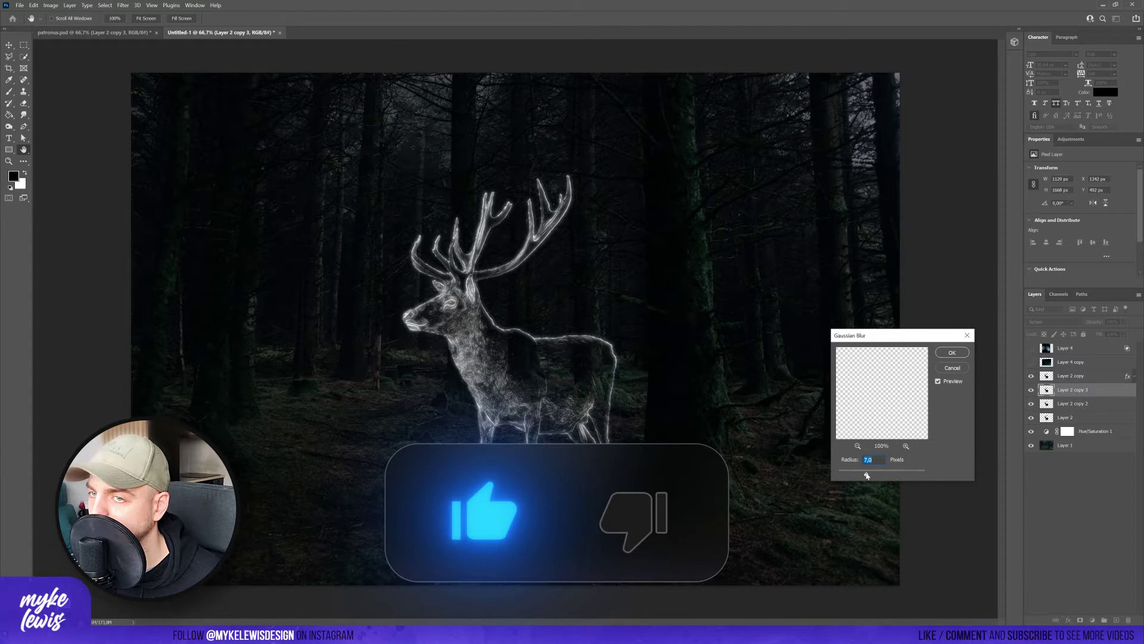
{"action": "left_click_drag", "start_coordinate": [867, 475], "coordinate": [885, 475]}
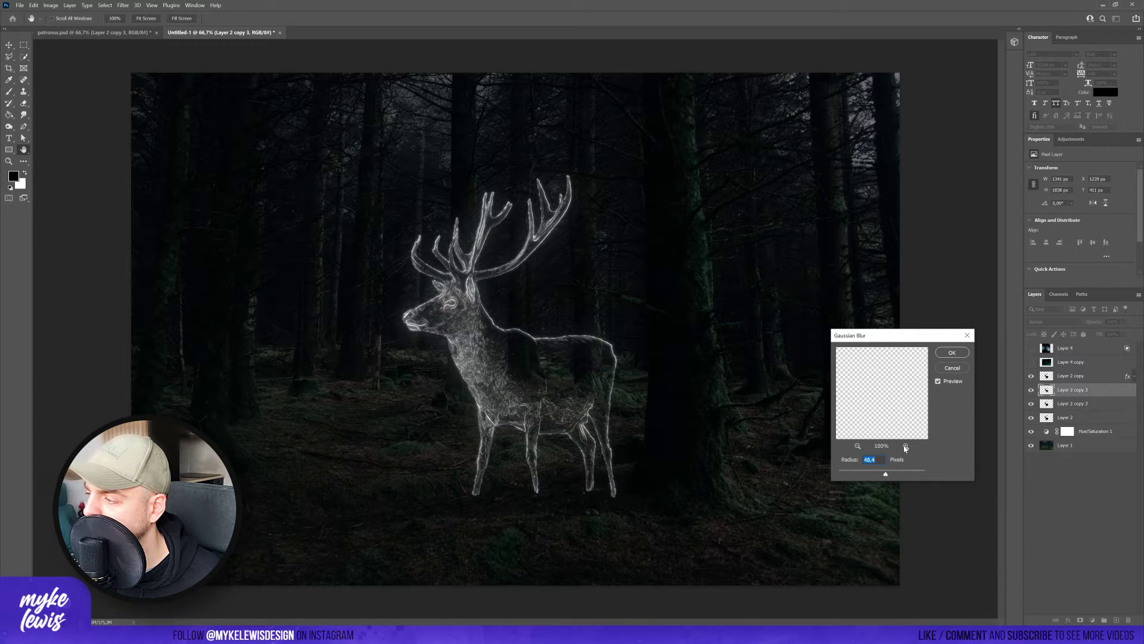
{"action": "left_click", "coordinate": [952, 353]}
Group all four stag layers, from Layer 2 up to the copy with the Inner Glow
{"action": "key", "text": "alt+bracketleft"}
{"action": "key", "text": "alt+bracketleft"}
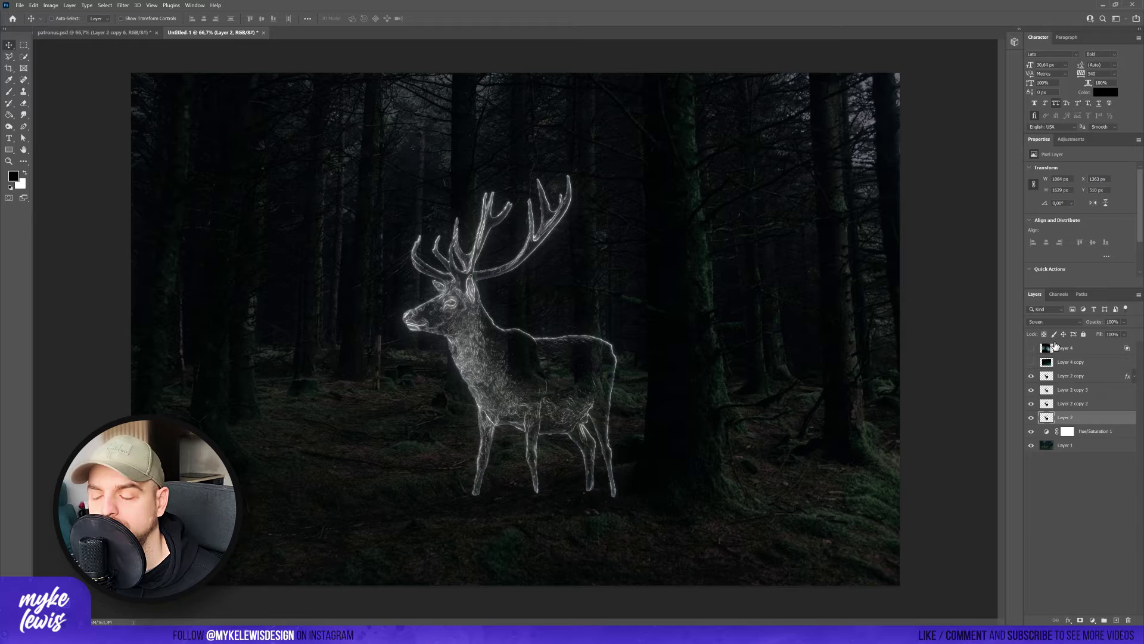
{"action": "left_click", "coordinate": [1080, 379]}
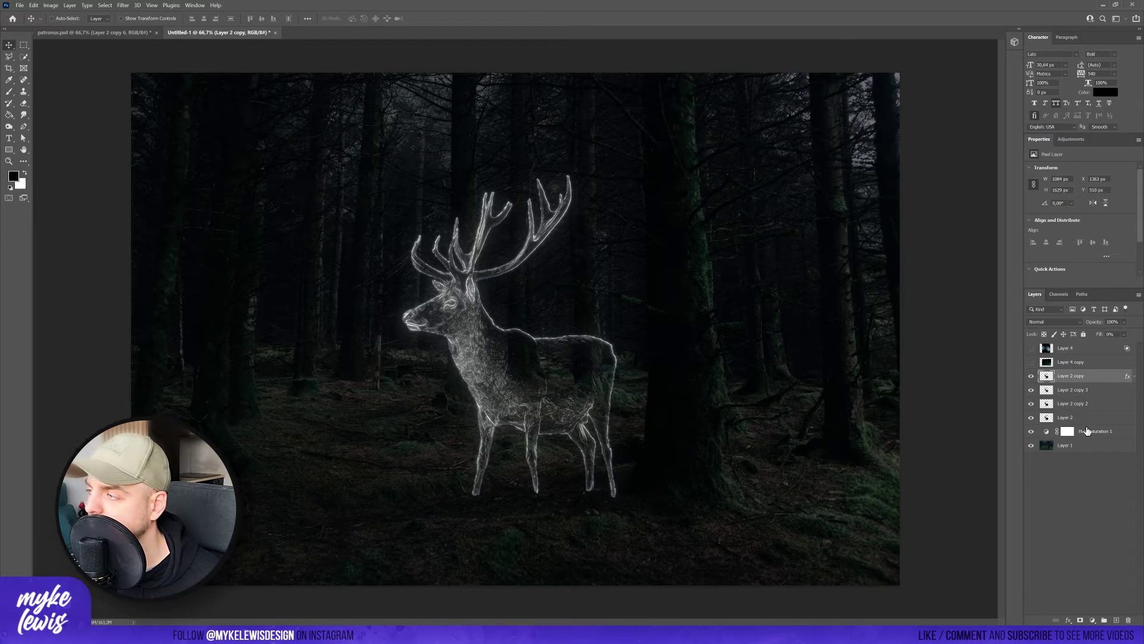
{"action": "left_click", "coordinate": [1090, 419], "text": "shift"}
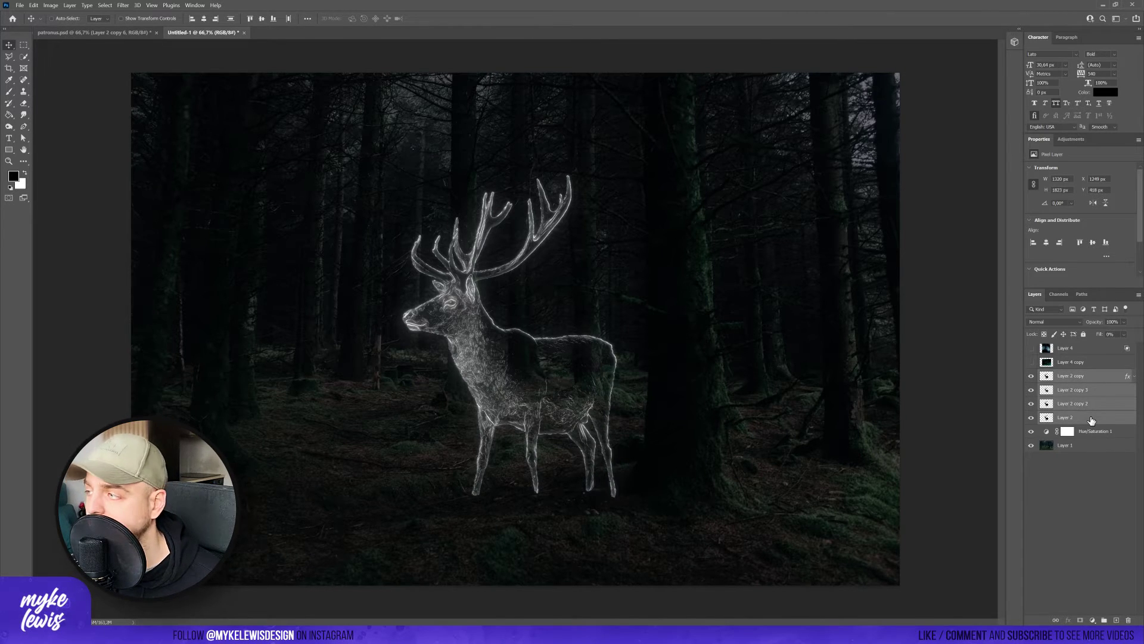
{"action": "key", "text": "ctrl+g"}
Add a Curves adjustment layer above the stag group and clip it to the group
{"action": "left_click", "coordinate": [1080, 138]}
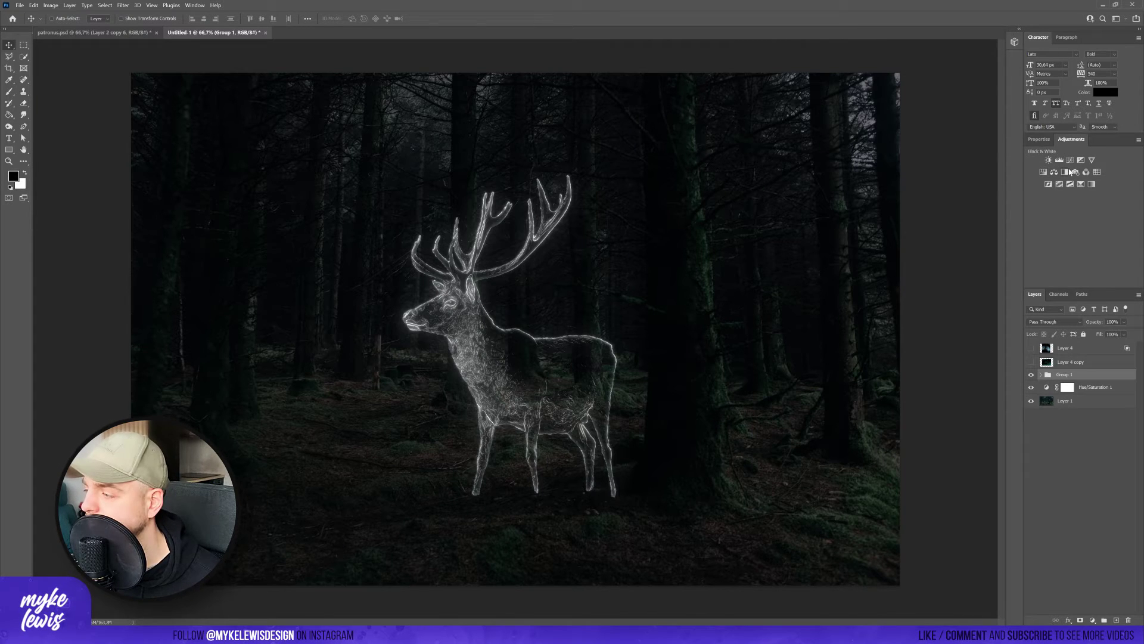
{"action": "left_click", "coordinate": [1071, 160]}
{"action": "right_click", "coordinate": [1092, 379]}
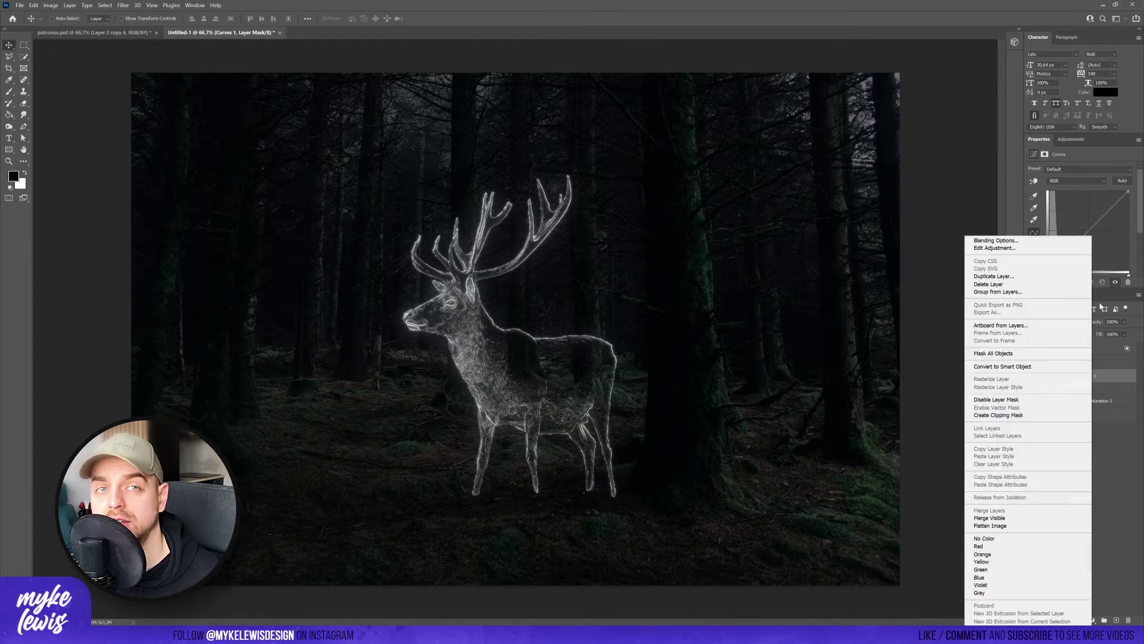
{"action": "left_click", "coordinate": [1022, 415]}
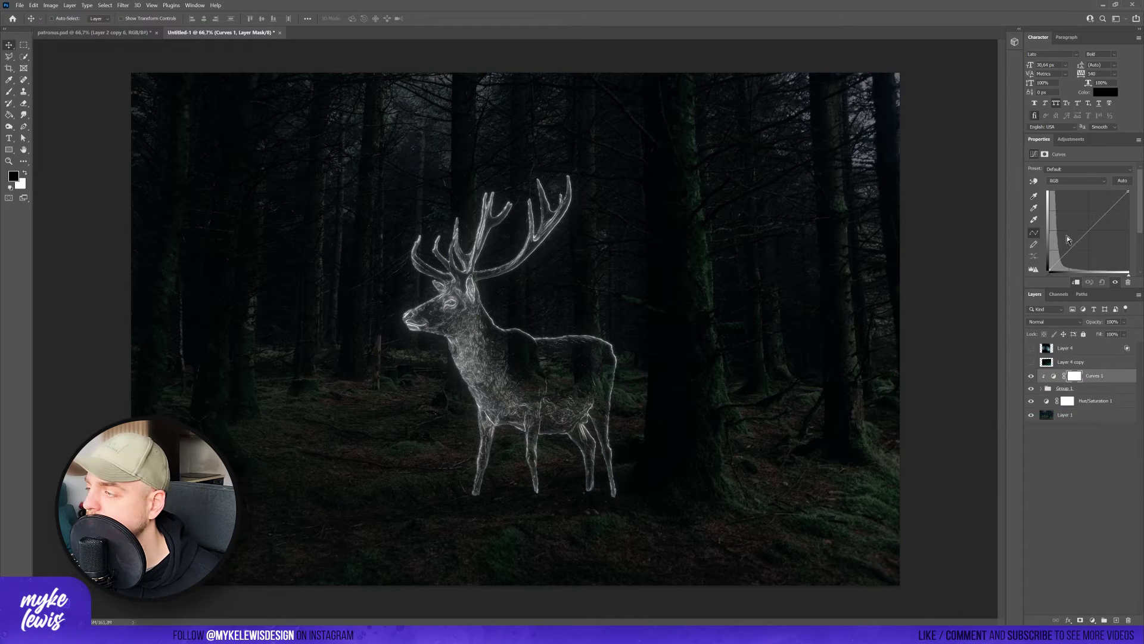
Raise the Blue channel's midtones in the clipped Curves adjustment to about input 131, output 156
{"action": "left_click", "coordinate": [1066, 179]}
{"action": "left_click", "coordinate": [1062, 213]}
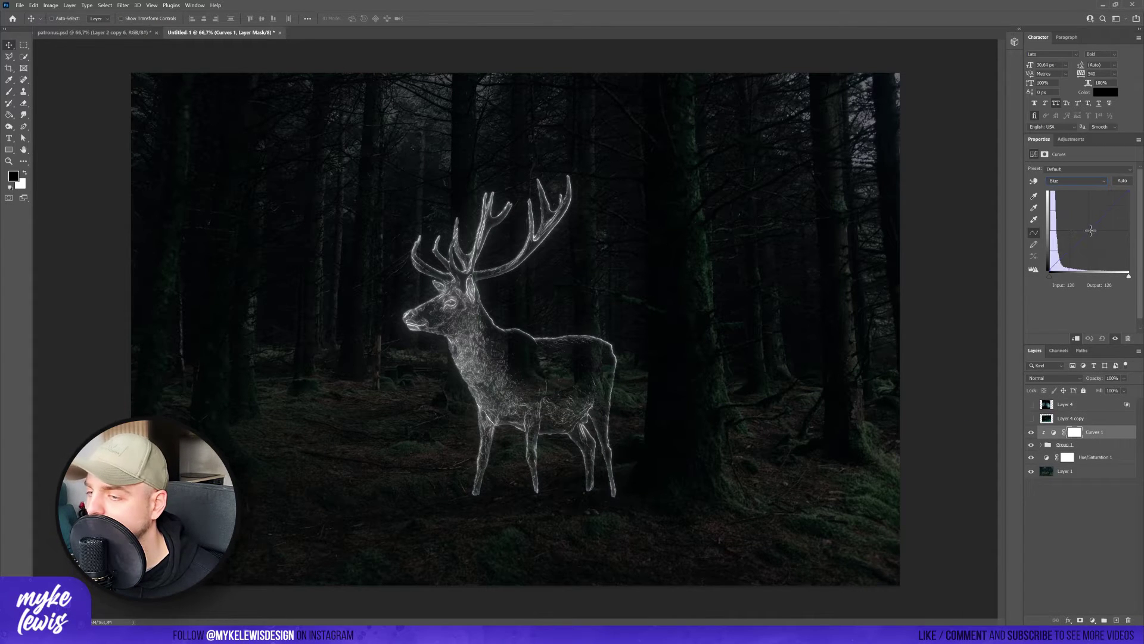
{"action": "left_click_drag", "start_coordinate": [1085, 233], "coordinate": [1083, 219]}
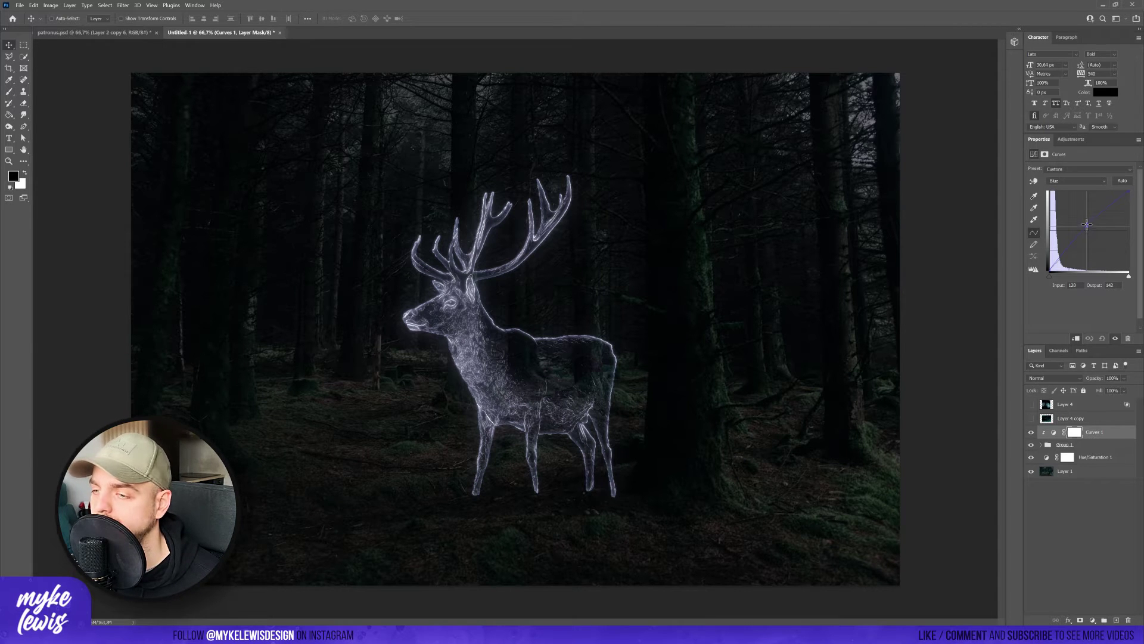
{"action": "left_click_drag", "start_coordinate": [1087, 221], "coordinate": [1090, 225]}
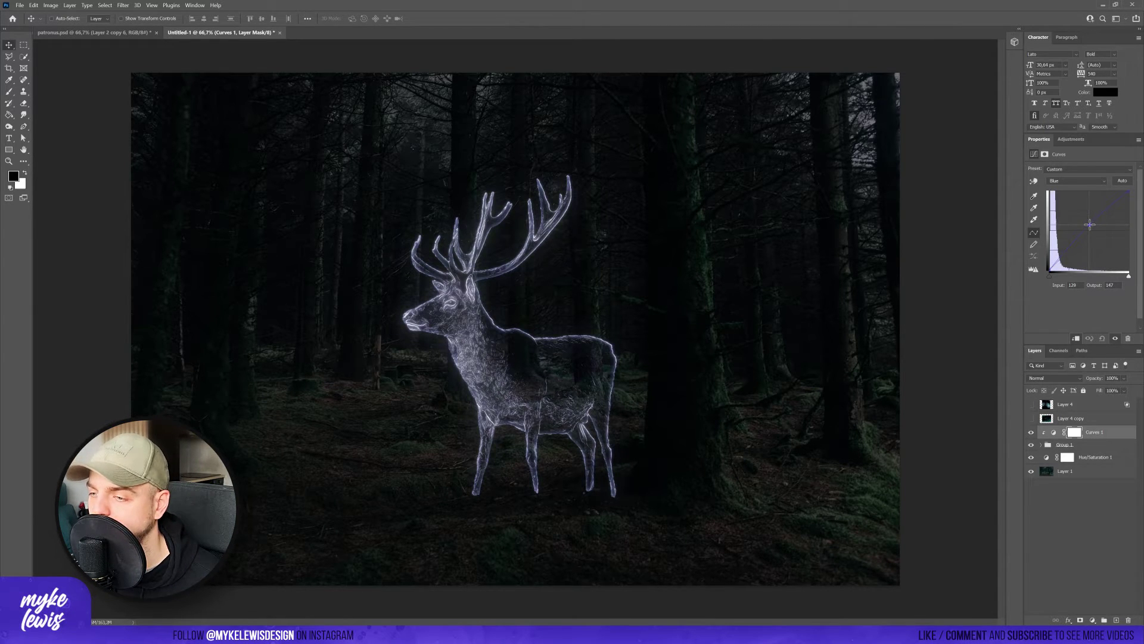
Raise the Green channel in the clipped Curves adjustment to about input 158, output 177
{"action": "left_click", "coordinate": [1075, 181]}
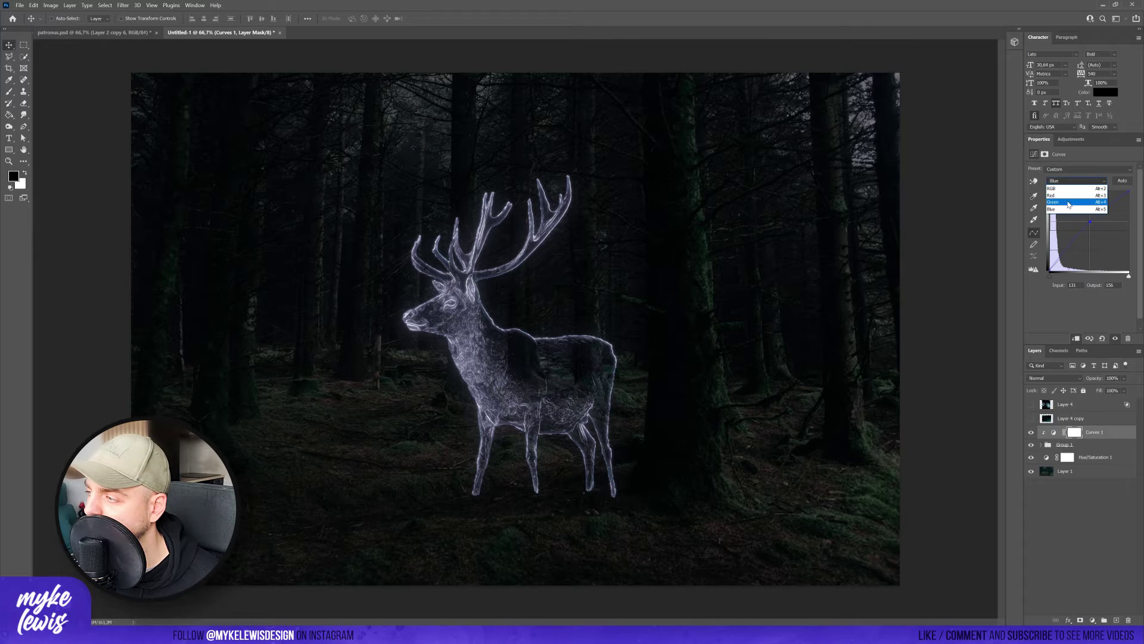
{"action": "left_click", "coordinate": [1067, 199]}
{"action": "left_click_drag", "start_coordinate": [1099, 215], "coordinate": [1097, 214]}
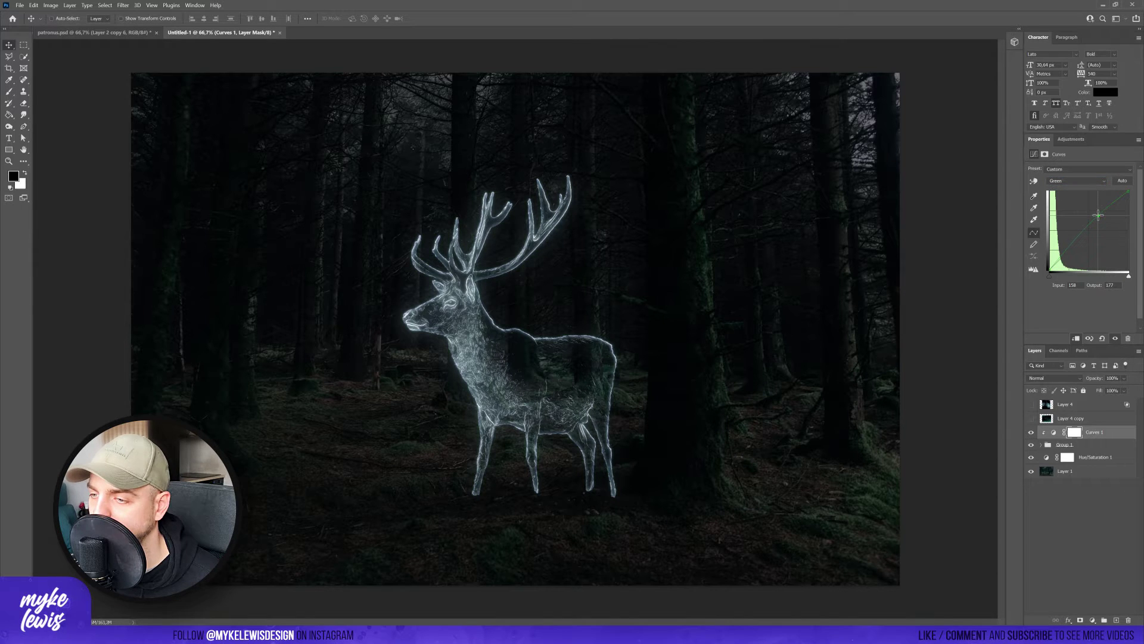
Lower the Red channel in the clipped Curves adjustment to about input 187, output 181
{"action": "left_click", "coordinate": [1072, 181]}
{"action": "left_click", "coordinate": [1065, 197]}
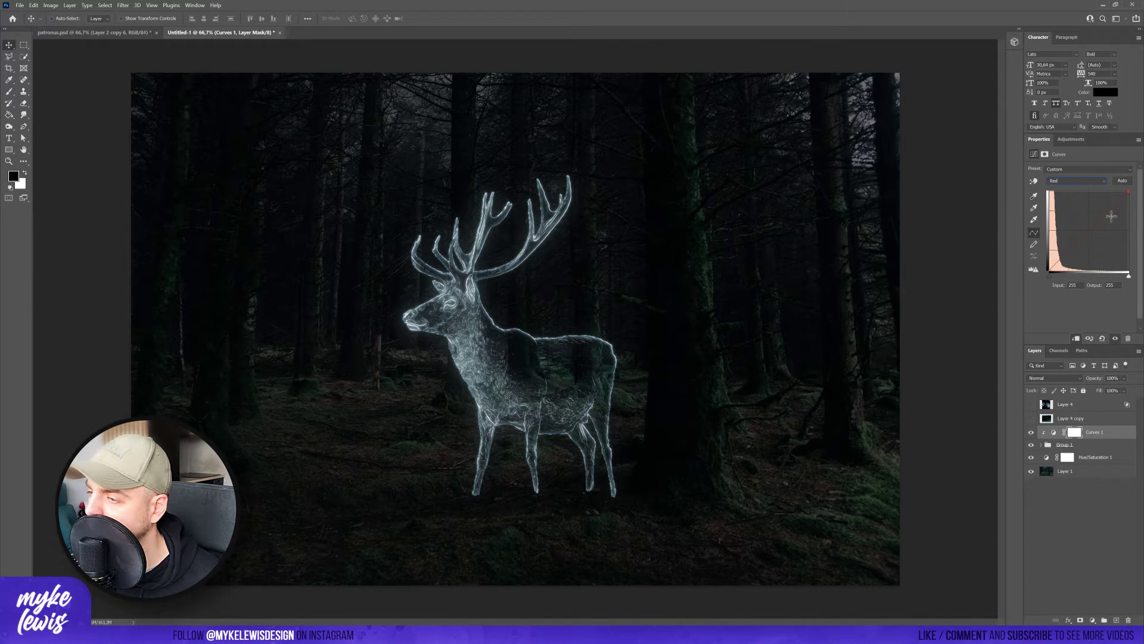
{"action": "left_click_drag", "start_coordinate": [1111, 216], "coordinate": [1107, 213]}
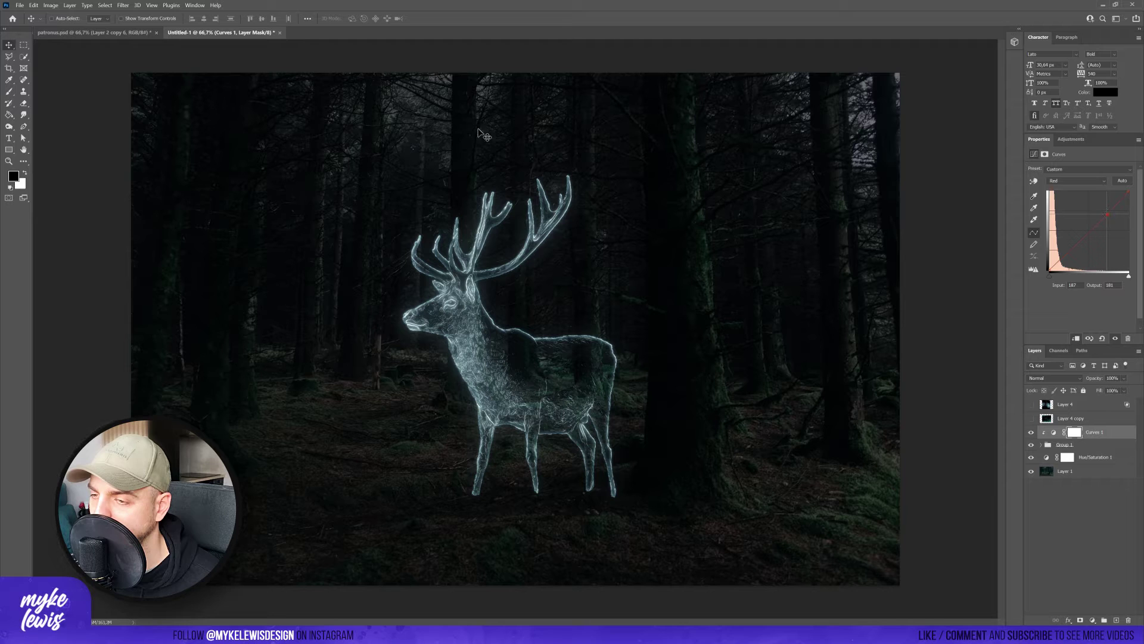
Group the Curves adjustment with the stag group, duplicate the new group, and merge the duplicate into a single layer
{"action": "left_click", "coordinate": [1068, 444], "text": "shift"}
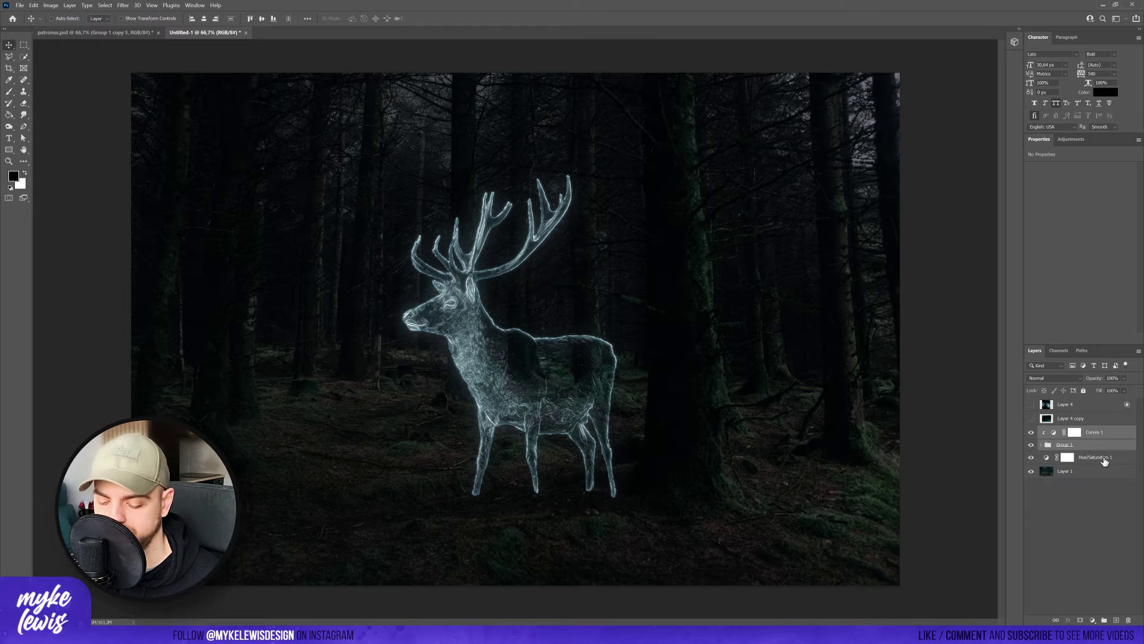
{"action": "key", "text": "ctrl+g"}
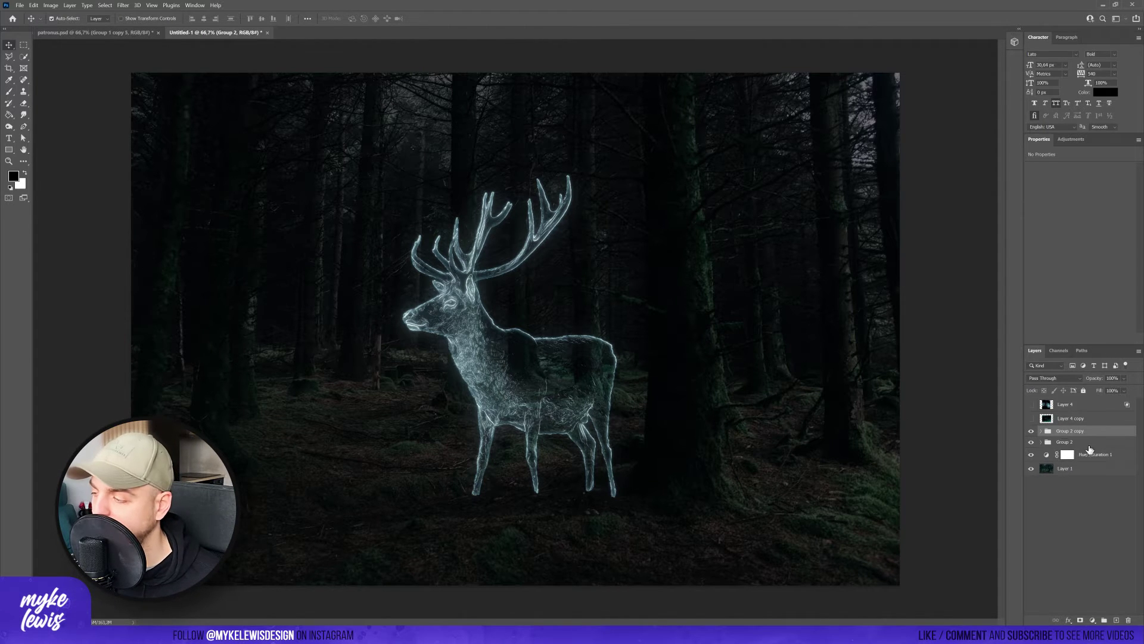
{"action": "key", "text": "ctrl+j"}
{"action": "right_click", "coordinate": [1080, 432]}
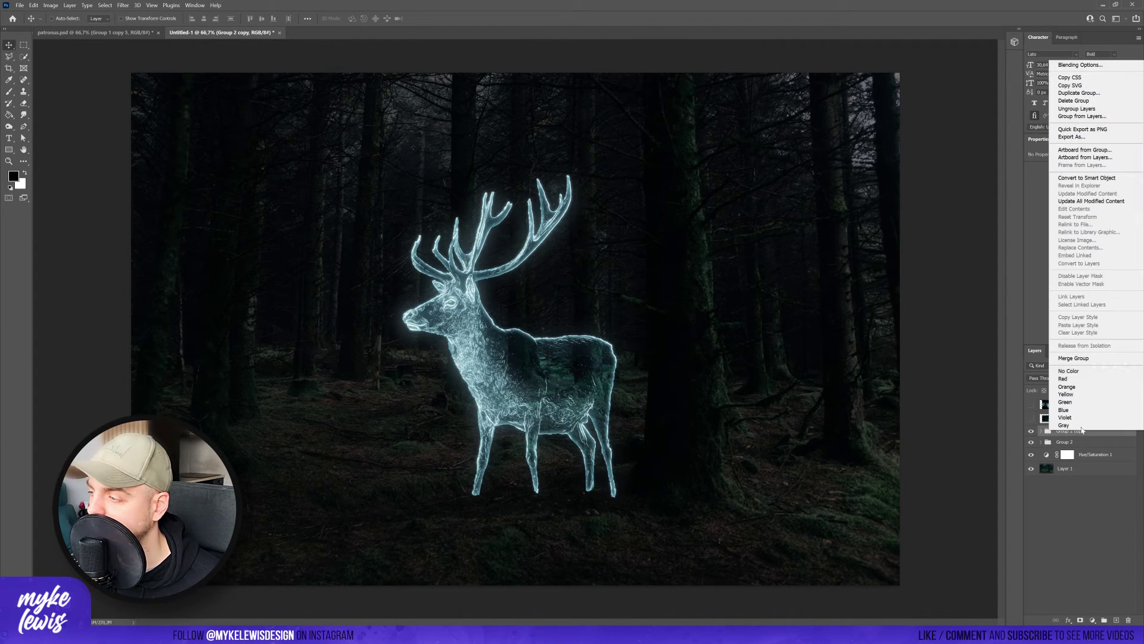
{"action": "left_click", "coordinate": [1084, 358]}
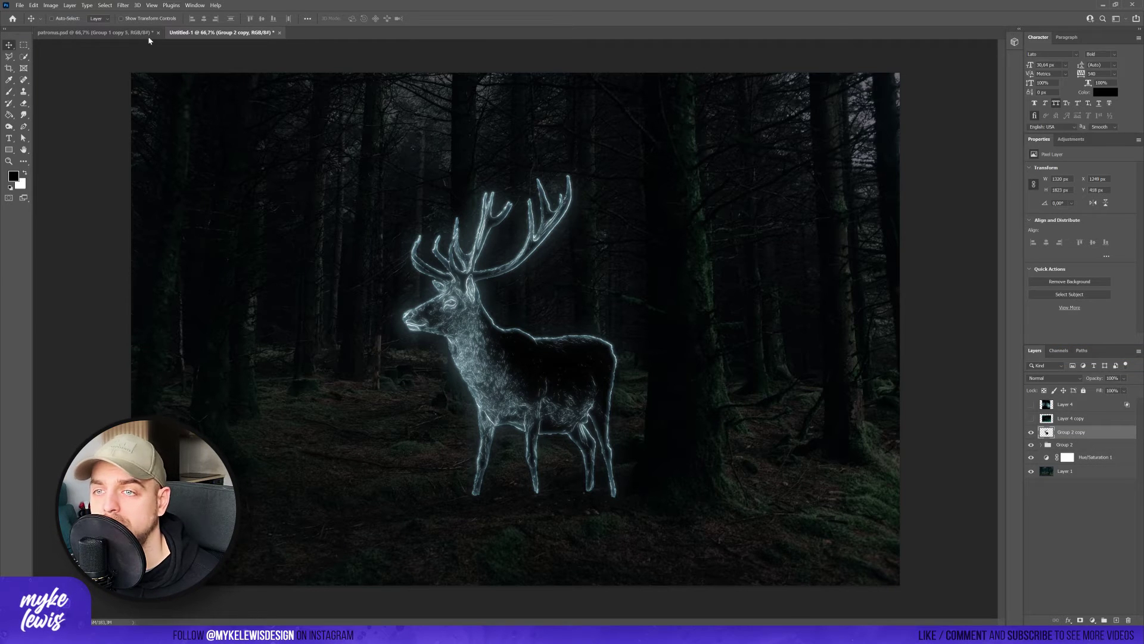
Apply a Path Blur at 239% speed to the merged stag copy, along a downward-curving path from the chest to well past the hindquarters
{"action": "left_click", "coordinate": [123, 5]}
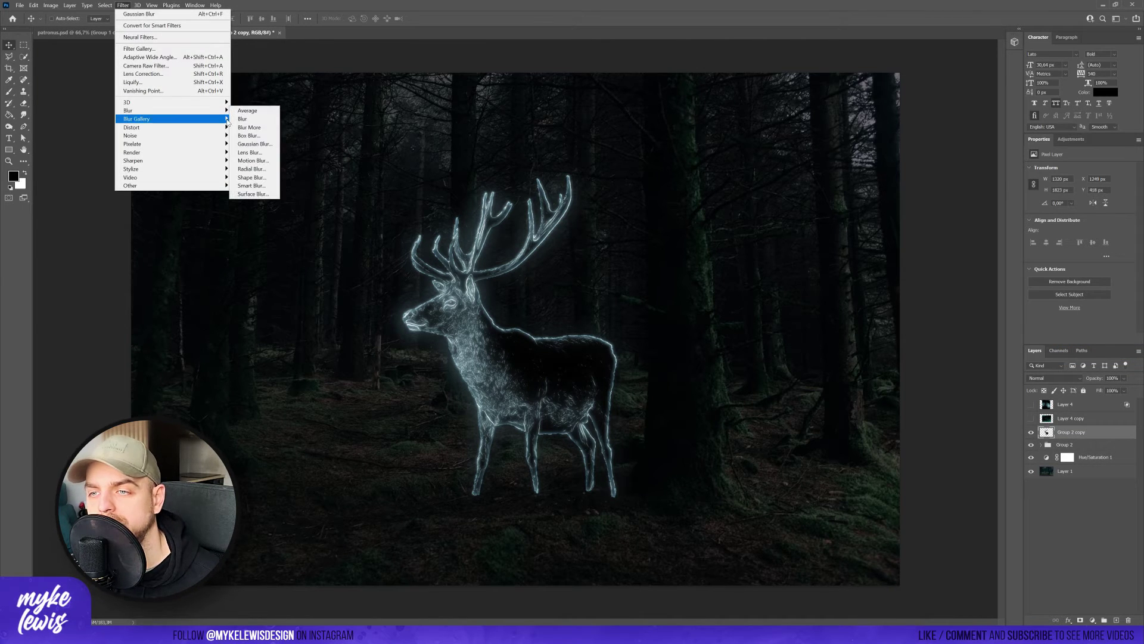
{"action": "mouse_move", "coordinate": [227, 119]}
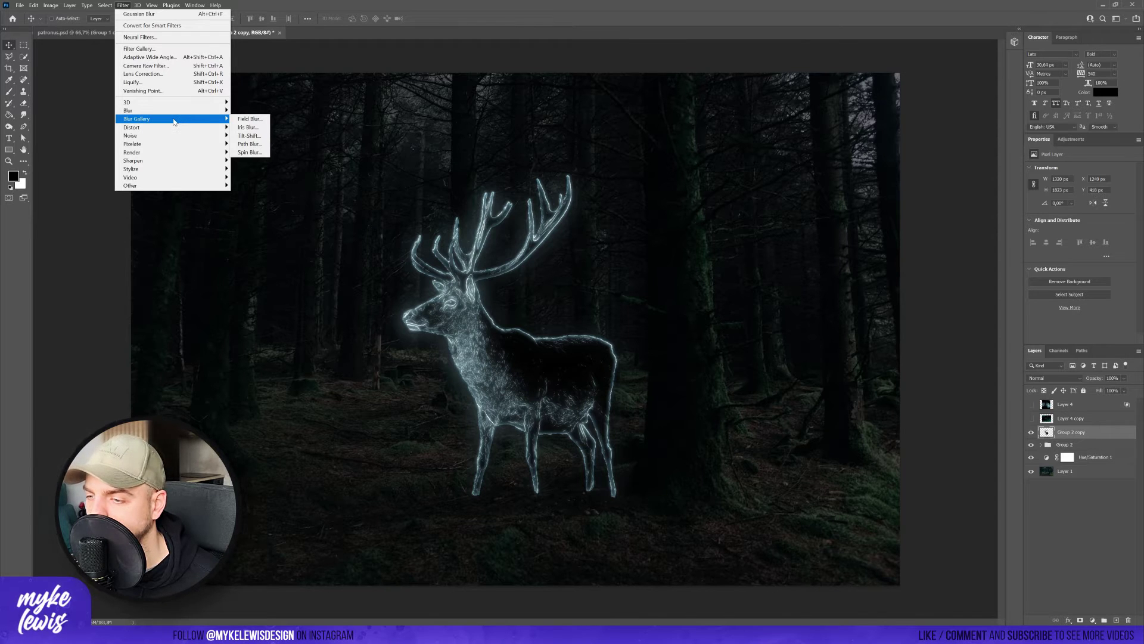
{"action": "left_click", "coordinate": [259, 147]}
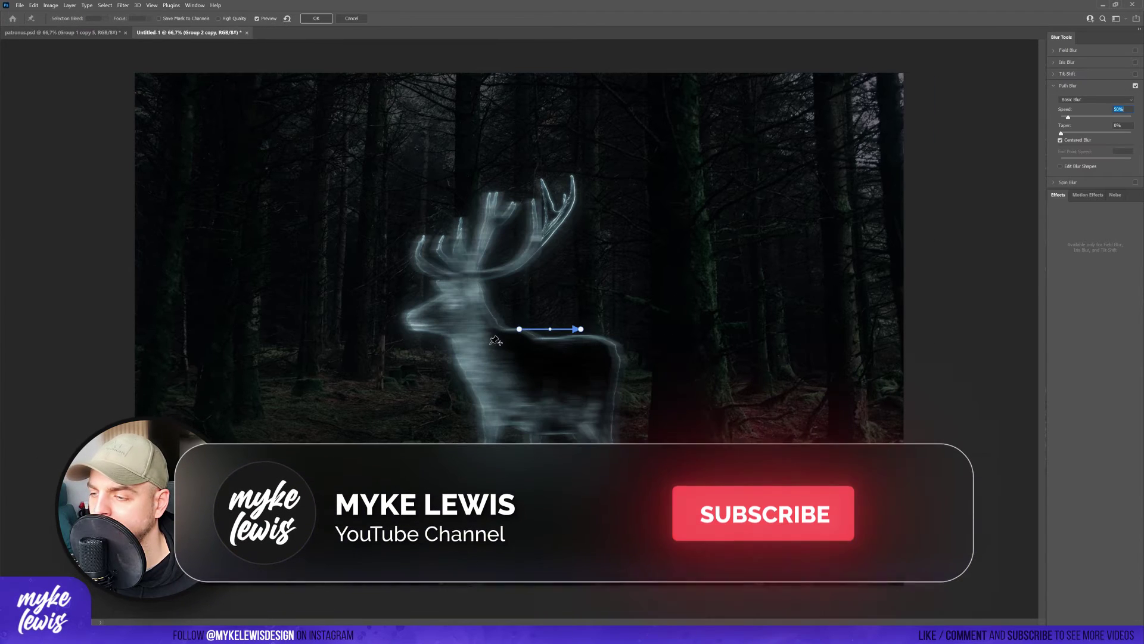
{"action": "left_click_drag", "start_coordinate": [519, 328], "coordinate": [490, 357]}
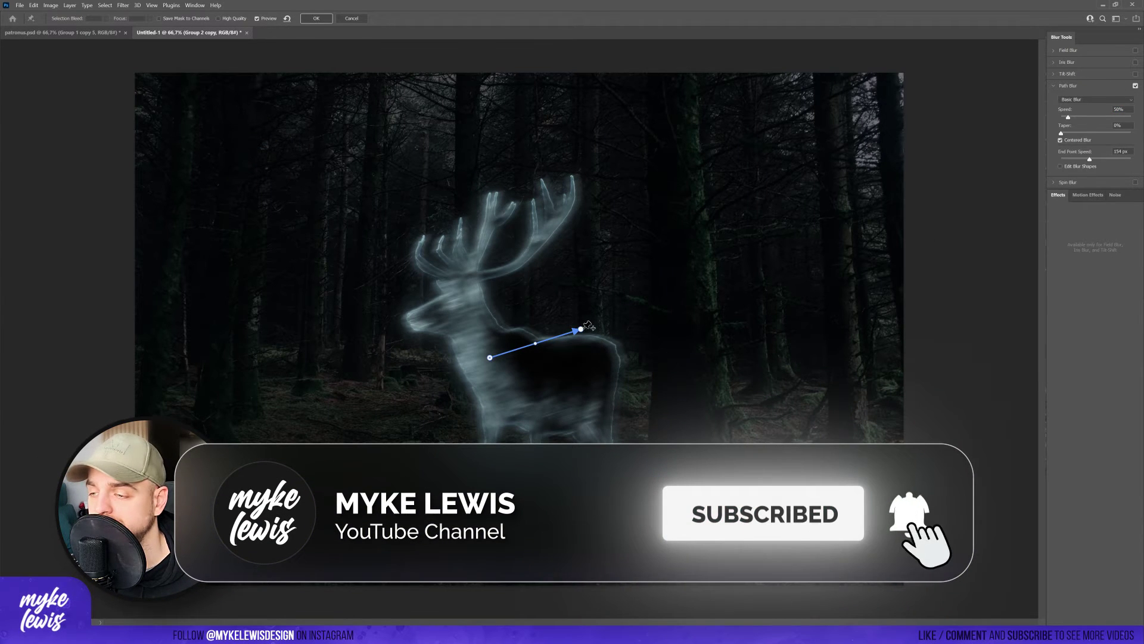
{"action": "left_click_drag", "start_coordinate": [581, 329], "coordinate": [802, 406]}
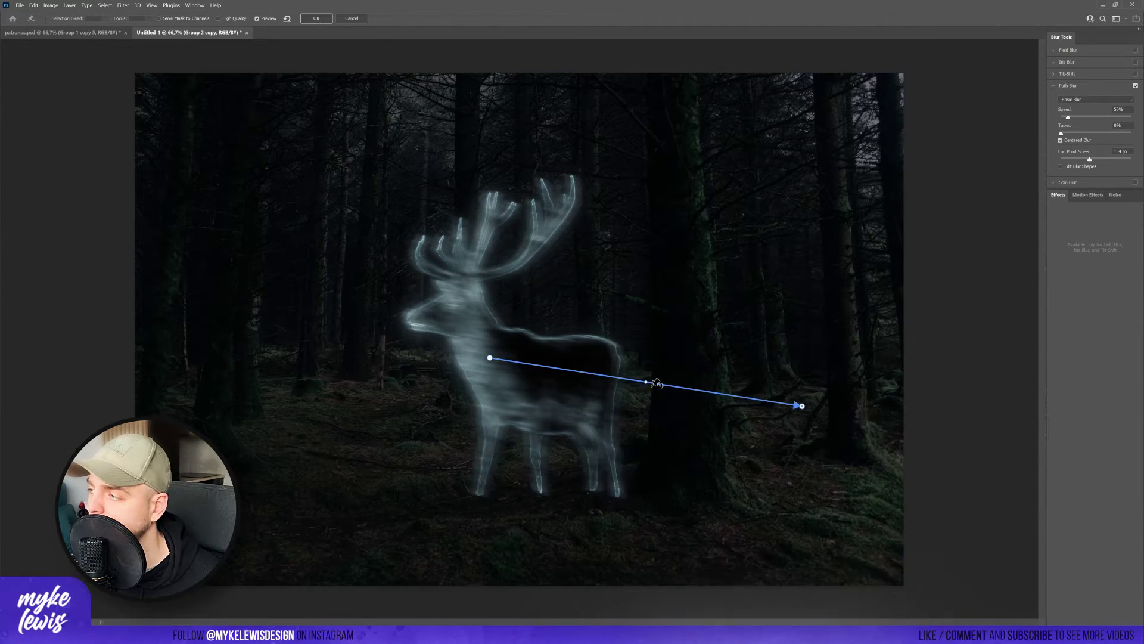
{"action": "left_click_drag", "start_coordinate": [646, 382], "coordinate": [624, 403]}
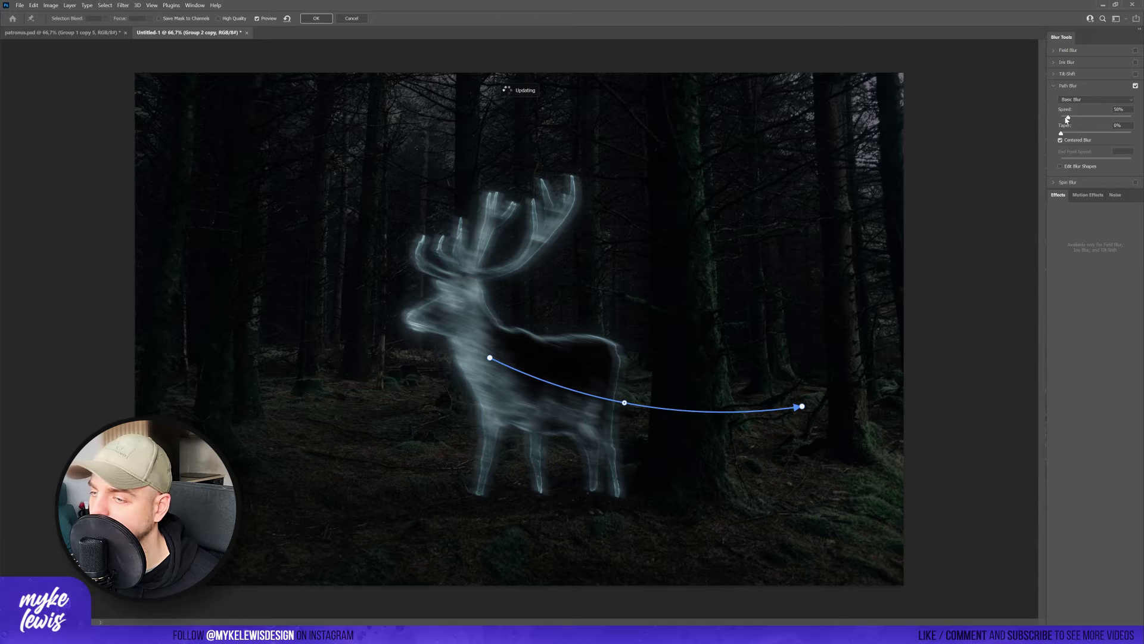
{"action": "left_click_drag", "start_coordinate": [1067, 116], "coordinate": [1095, 118]}
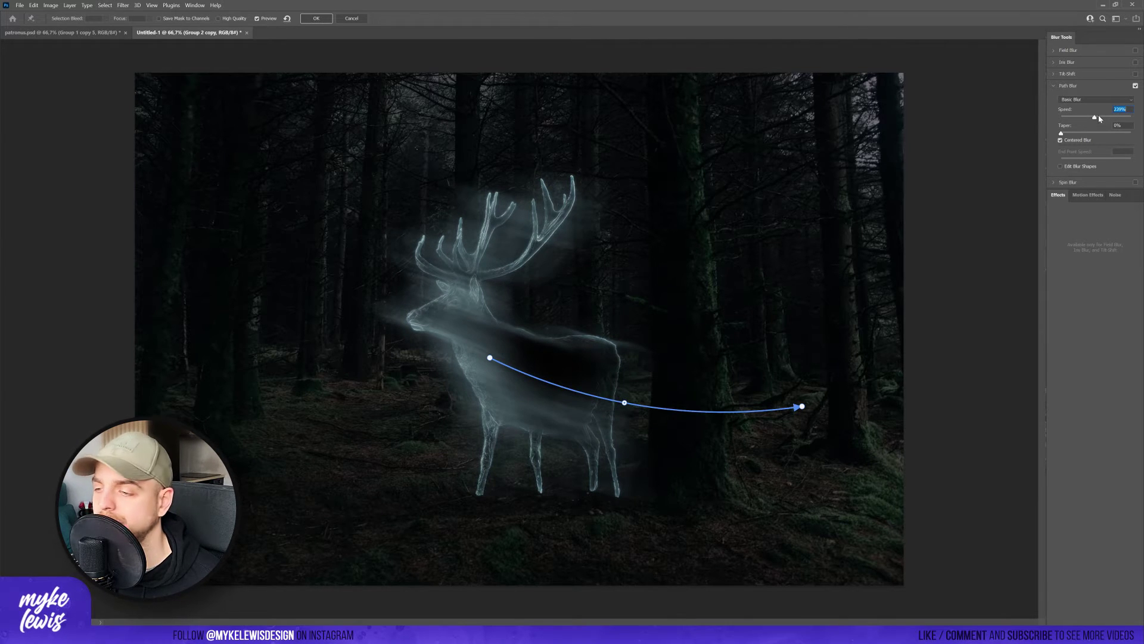
{"action": "left_click", "coordinate": [315, 18]}
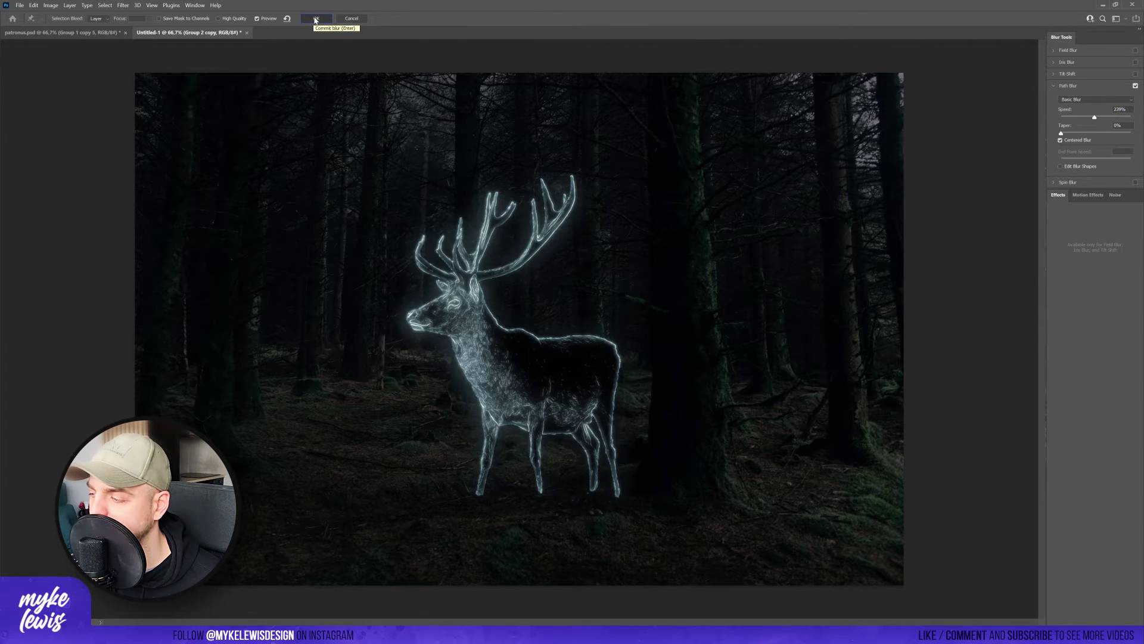
Set the blurred stag copy's blend mode to Screen and shift it toward the stag's hindquarters as a trail
{"action": "left_click", "coordinate": [1048, 378]}
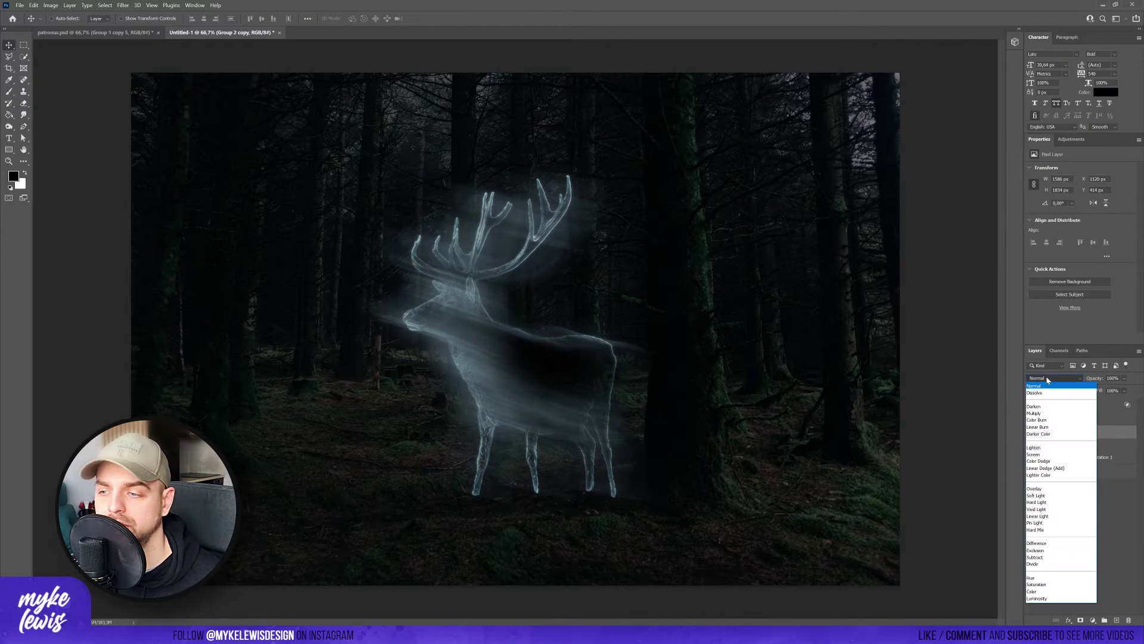
{"action": "left_click", "coordinate": [1040, 456]}
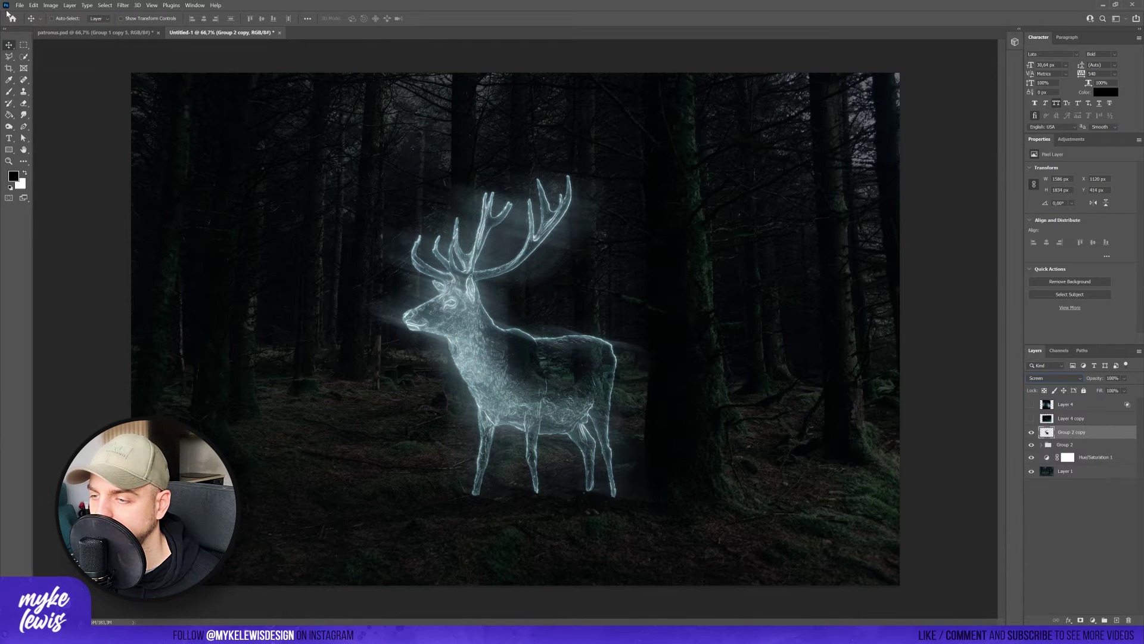
{"action": "left_click_drag", "start_coordinate": [482, 326], "coordinate": [524, 318]}
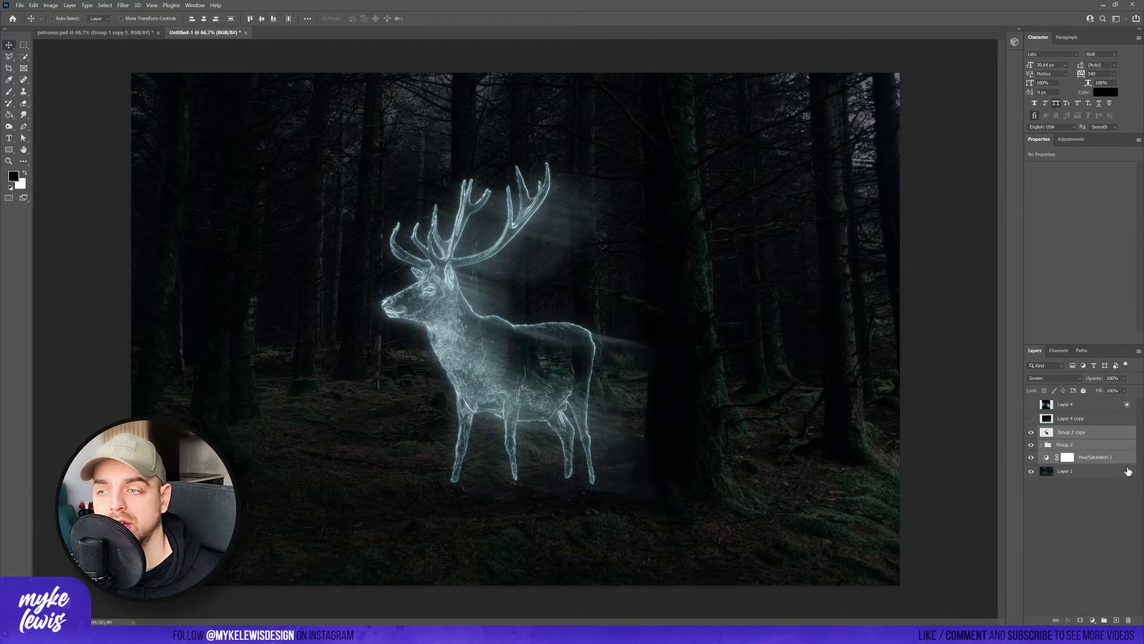
Duplicate the blurred stag layer and set the duplicate's blend mode to Color Dodge
{"action": "left_click", "coordinate": [1082, 432]}
{"action": "key", "text": "ctrl+j"}
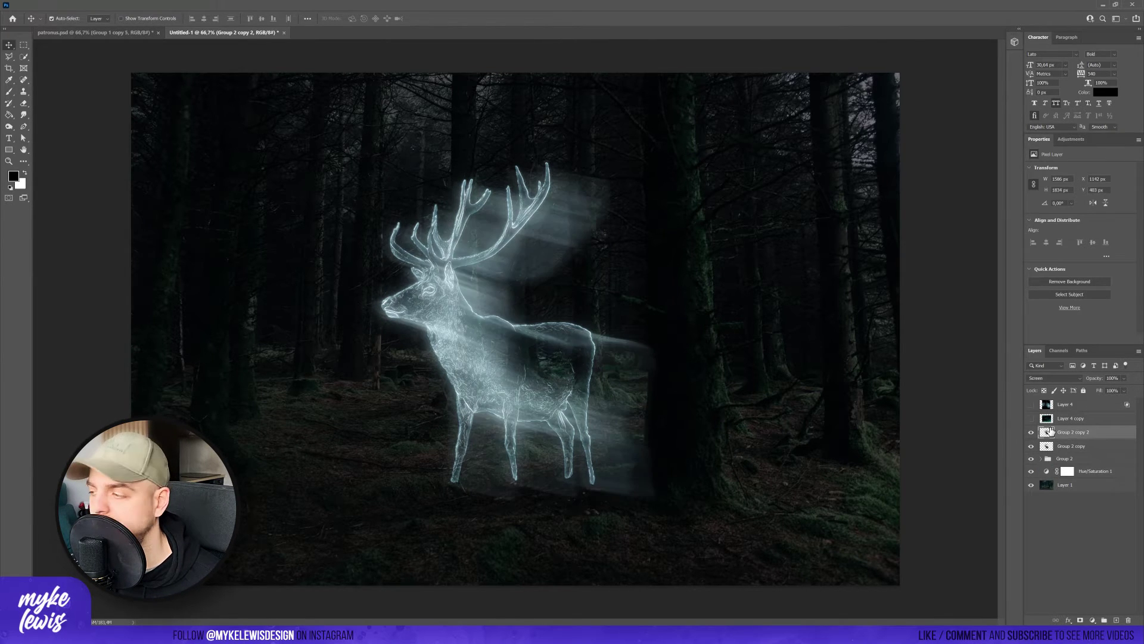
{"action": "left_click", "coordinate": [1060, 379]}
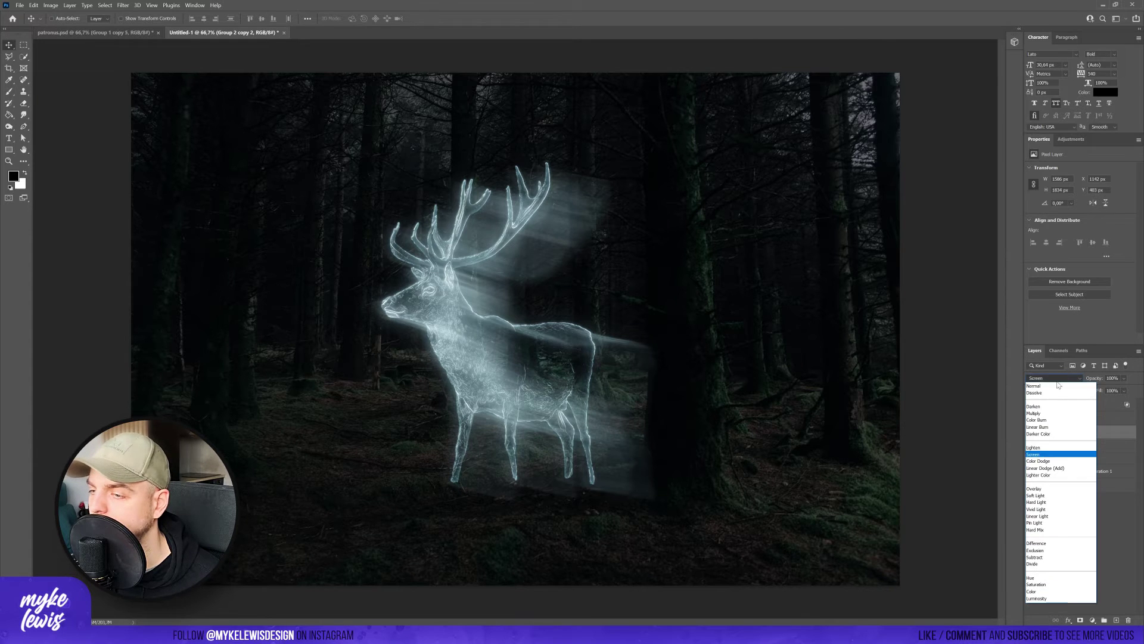
{"action": "left_click", "coordinate": [1051, 462]}
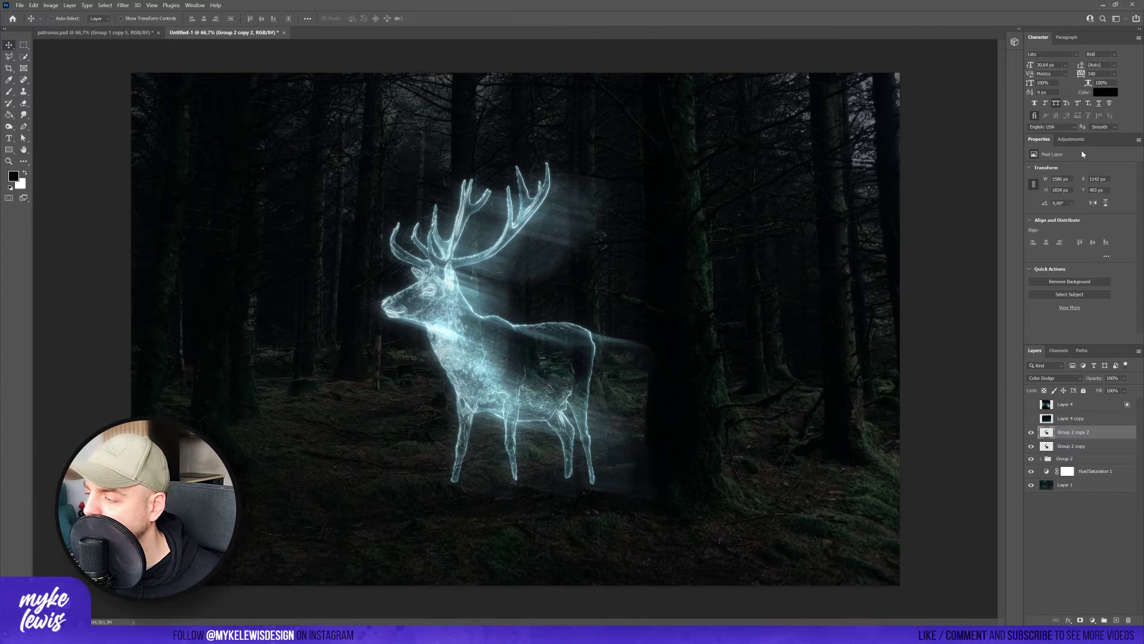
Add a second Hue/Saturation adjustment directly above the existing one, below the stag group, and turn on Colorize
{"action": "left_click", "coordinate": [1076, 472]}
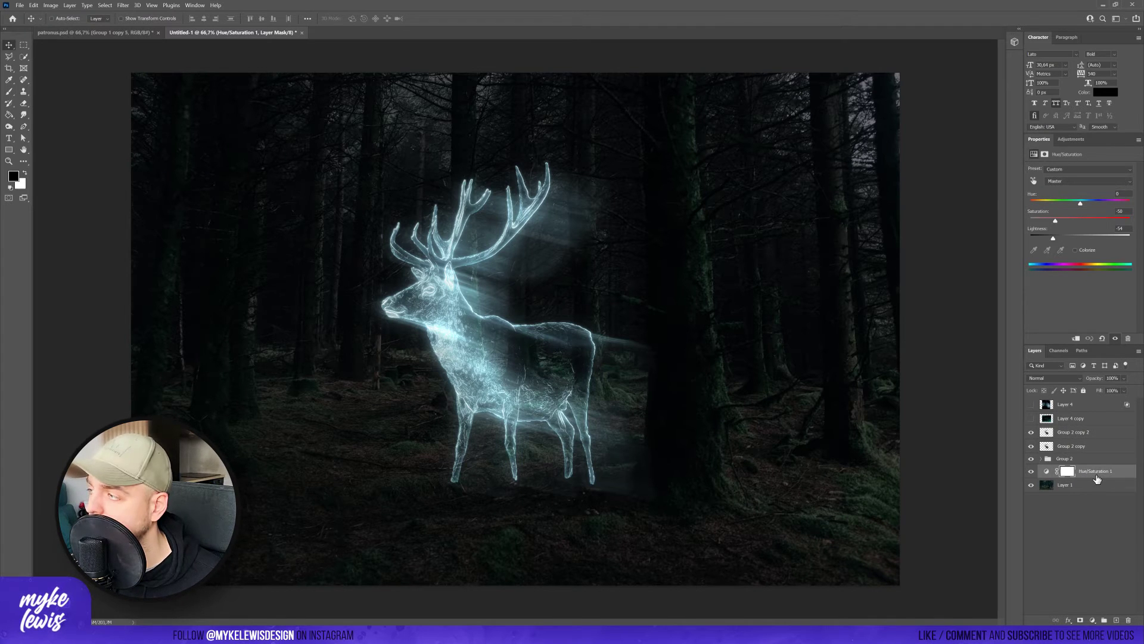
{"action": "left_click", "coordinate": [1071, 140]}
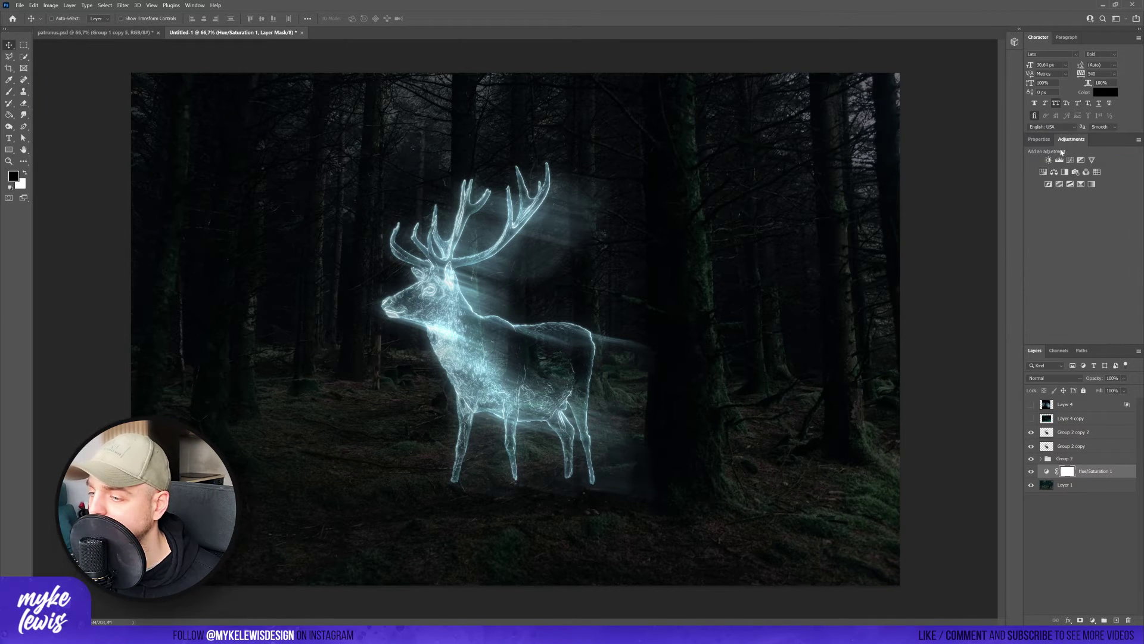
{"action": "left_click", "coordinate": [1048, 172]}
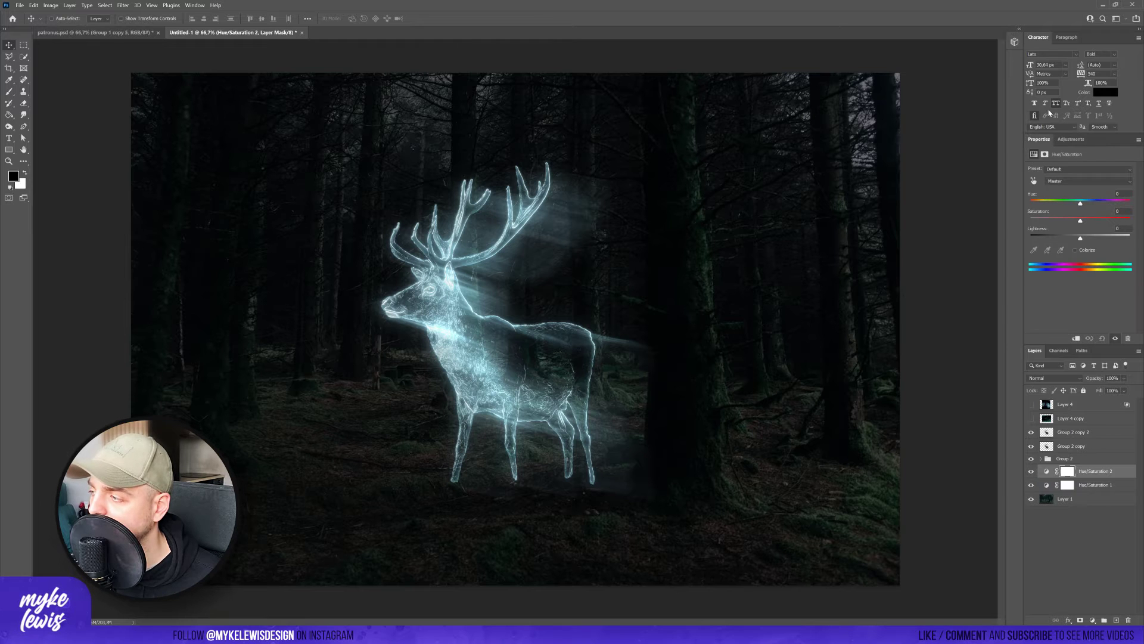
{"action": "left_click_drag", "start_coordinate": [1080, 239], "coordinate": [1122, 238]}
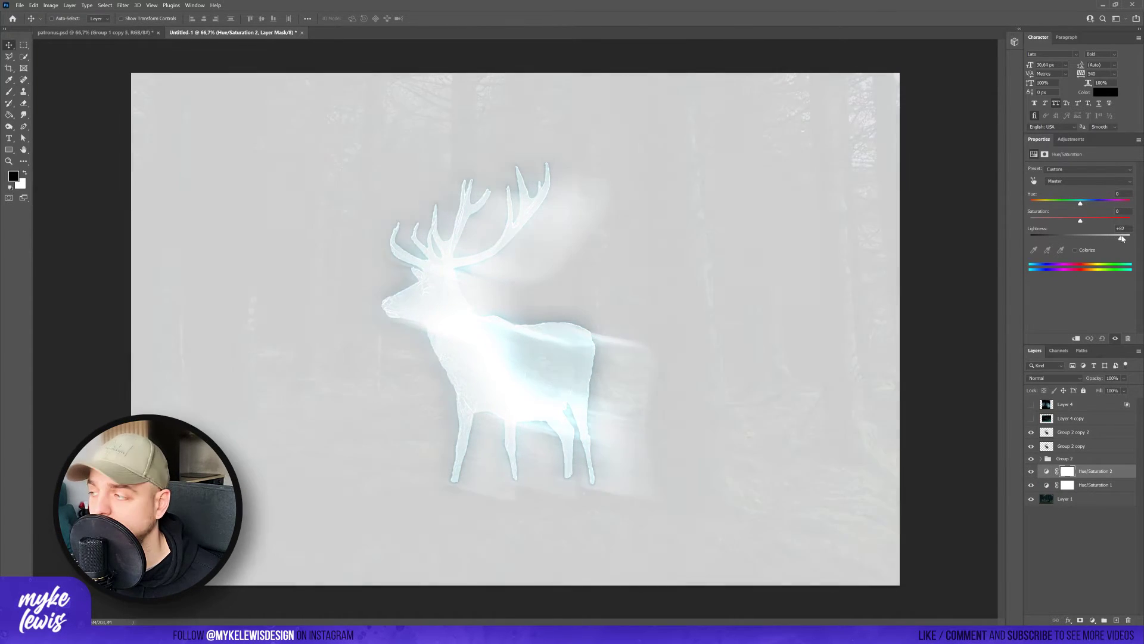
{"action": "left_click", "coordinate": [1086, 251]}
Set the new Hue/Saturation adjustment to hue 195, saturation about 58 and lightness +57
{"action": "left_click_drag", "start_coordinate": [1091, 203], "coordinate": [1095, 202]}
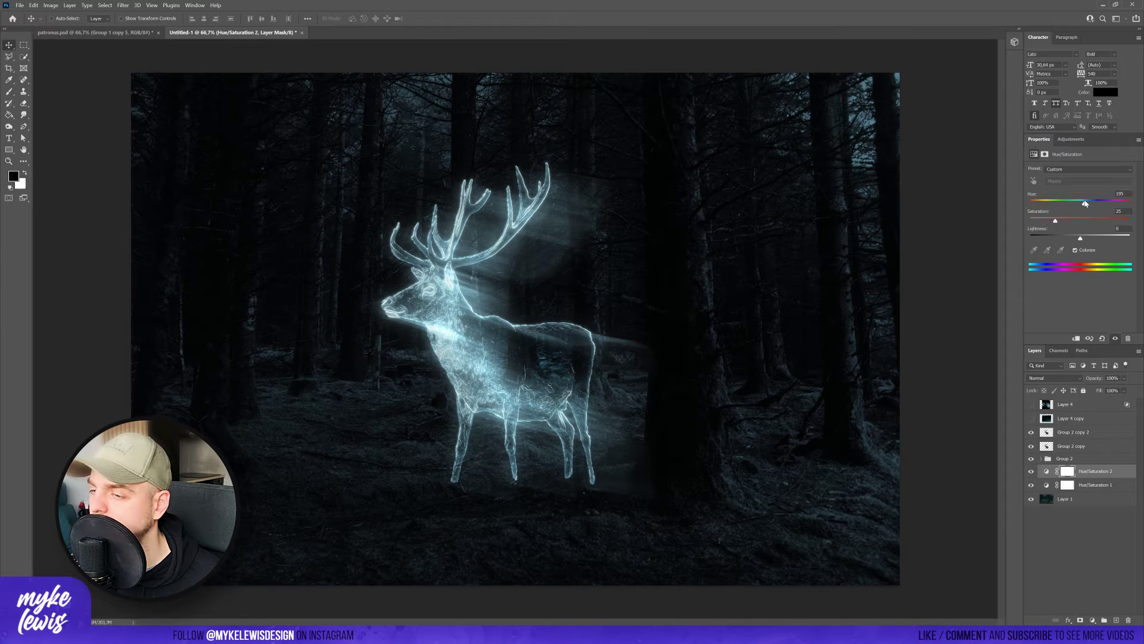
{"action": "left_click", "coordinate": [1088, 223]}
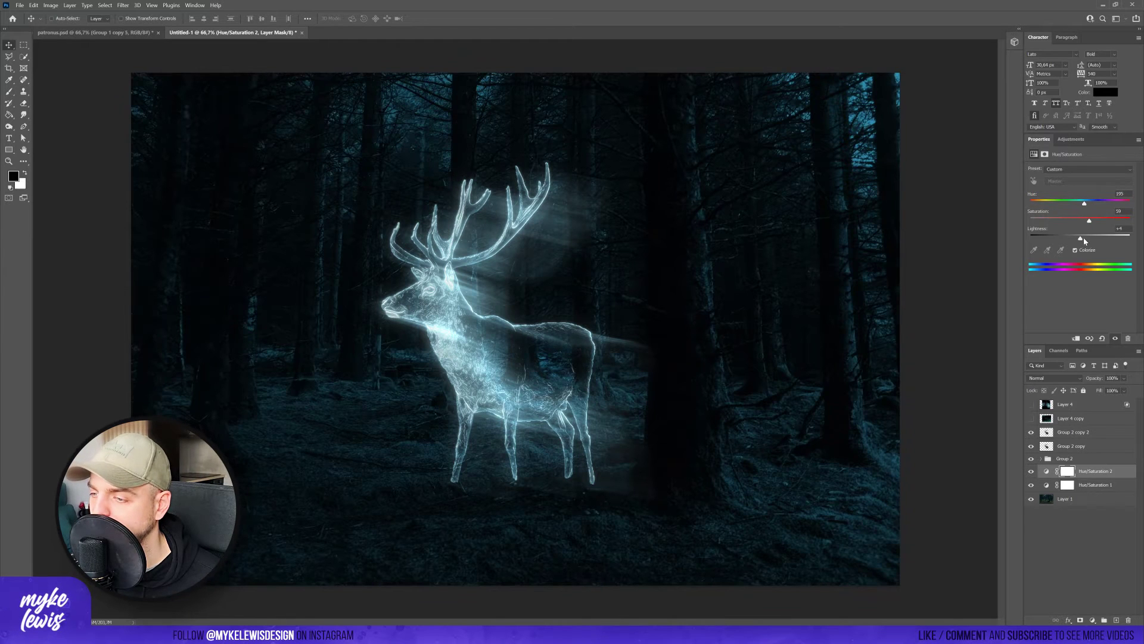
{"action": "left_click_drag", "start_coordinate": [1083, 237], "coordinate": [1109, 239]}
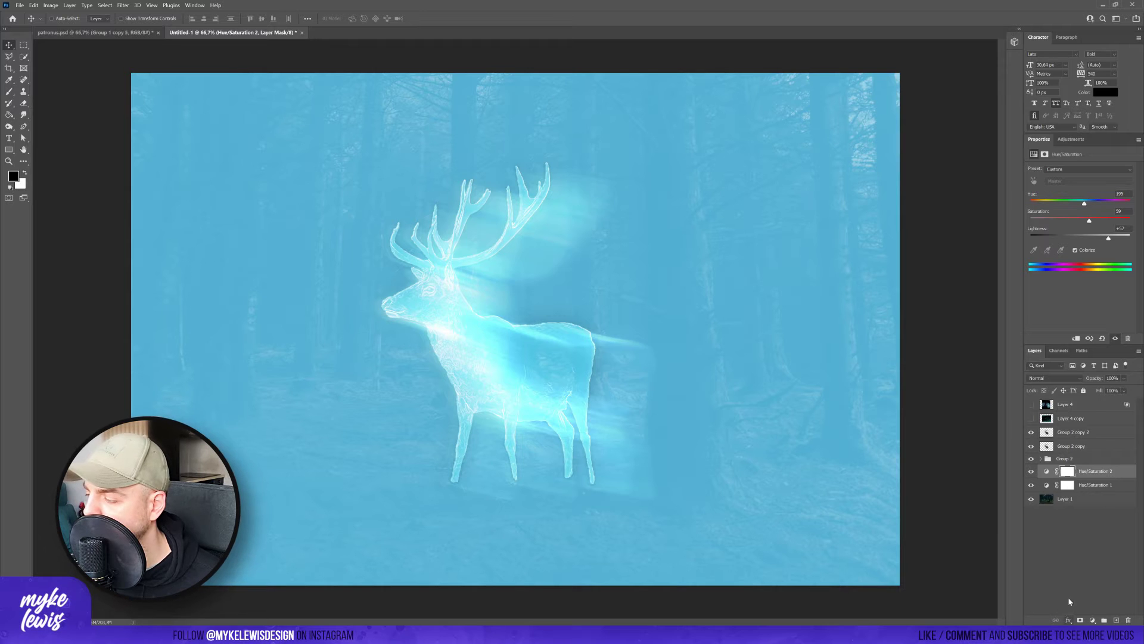
Use Blend If on the new Hue/Saturation layer to protect the shadows, splitting the underlying layer's black point at about 7 / 81
{"action": "left_click", "coordinate": [1069, 621]}
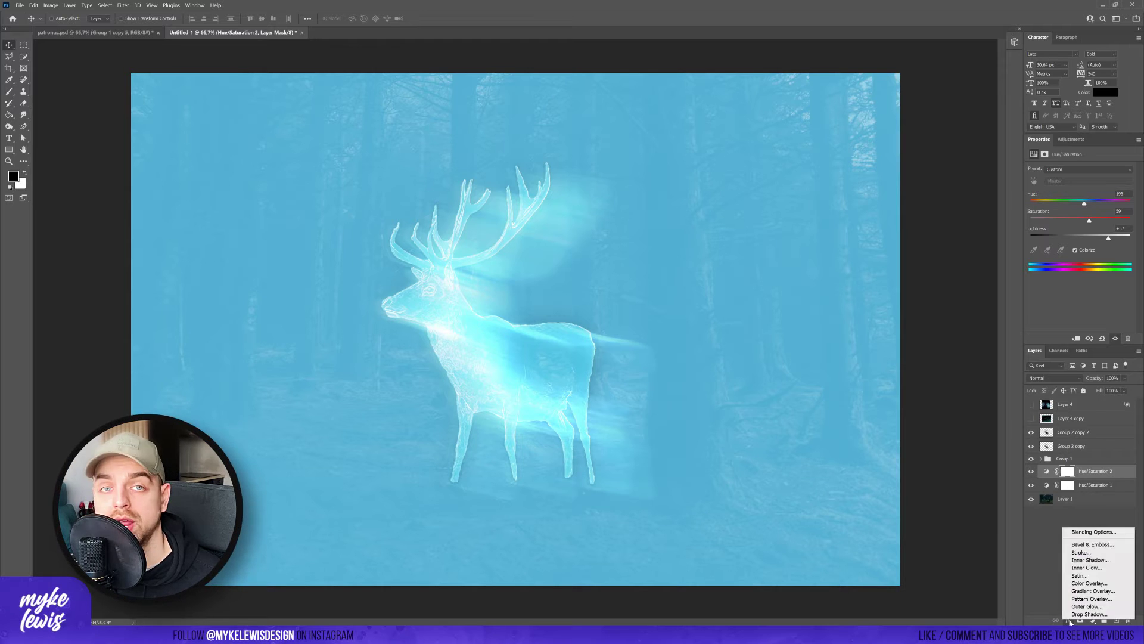
{"action": "left_click", "coordinate": [1081, 536]}
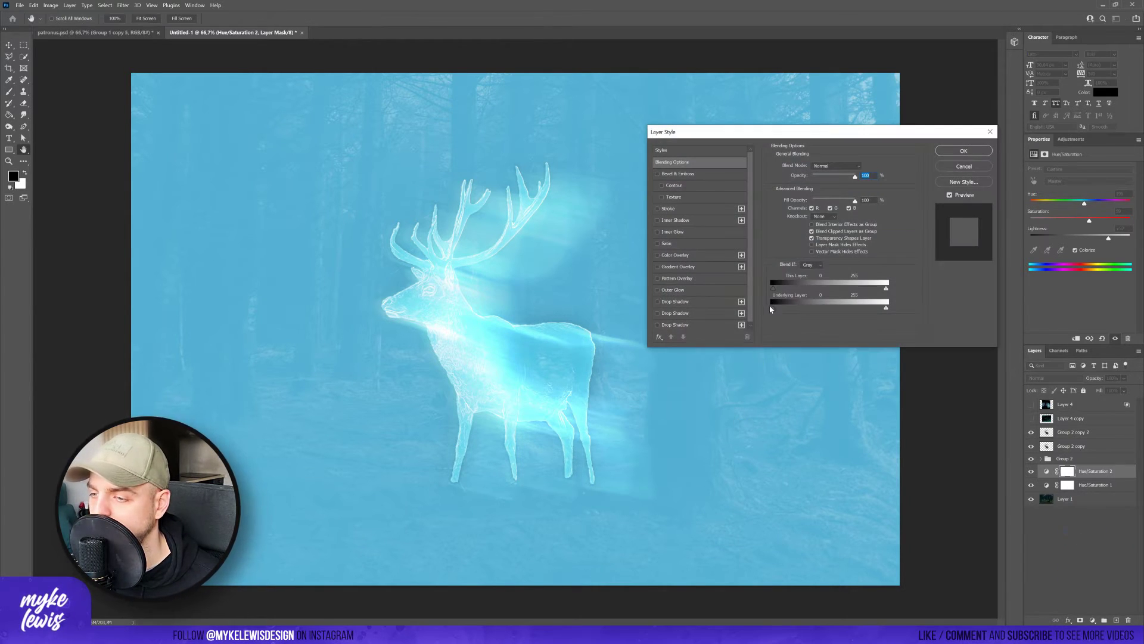
{"action": "left_click_drag", "start_coordinate": [780, 309], "coordinate": [811, 309]}
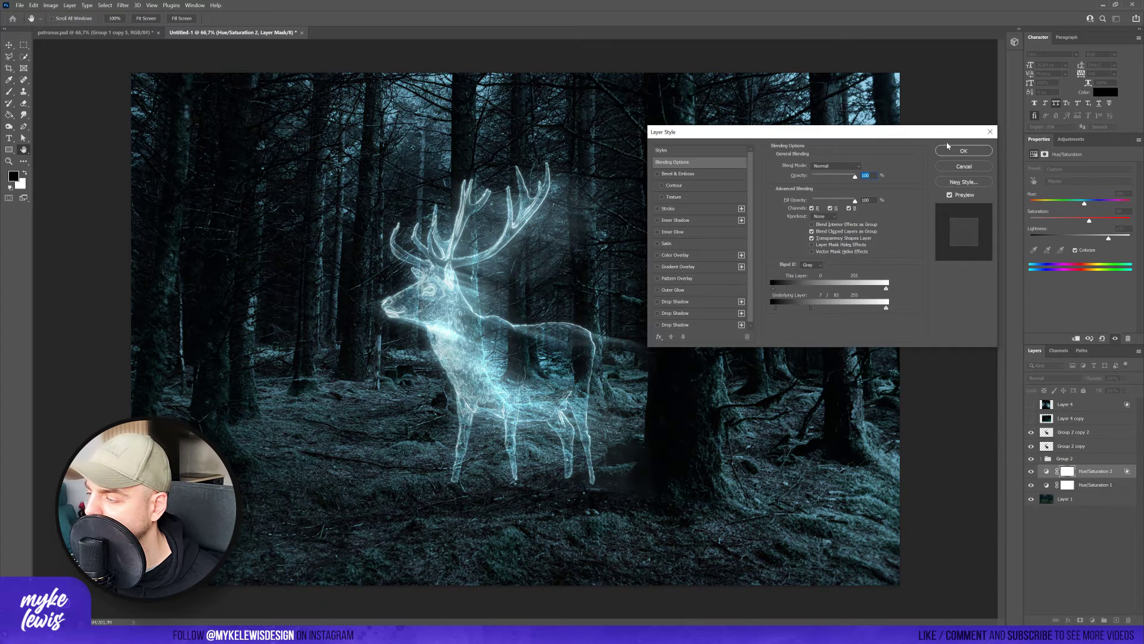
{"action": "left_click", "coordinate": [963, 151]}
Invert the new Hue/Saturation layer's mask and paint white on it over the ground beneath the stag's hooves
{"action": "left_click", "coordinate": [1067, 473]}
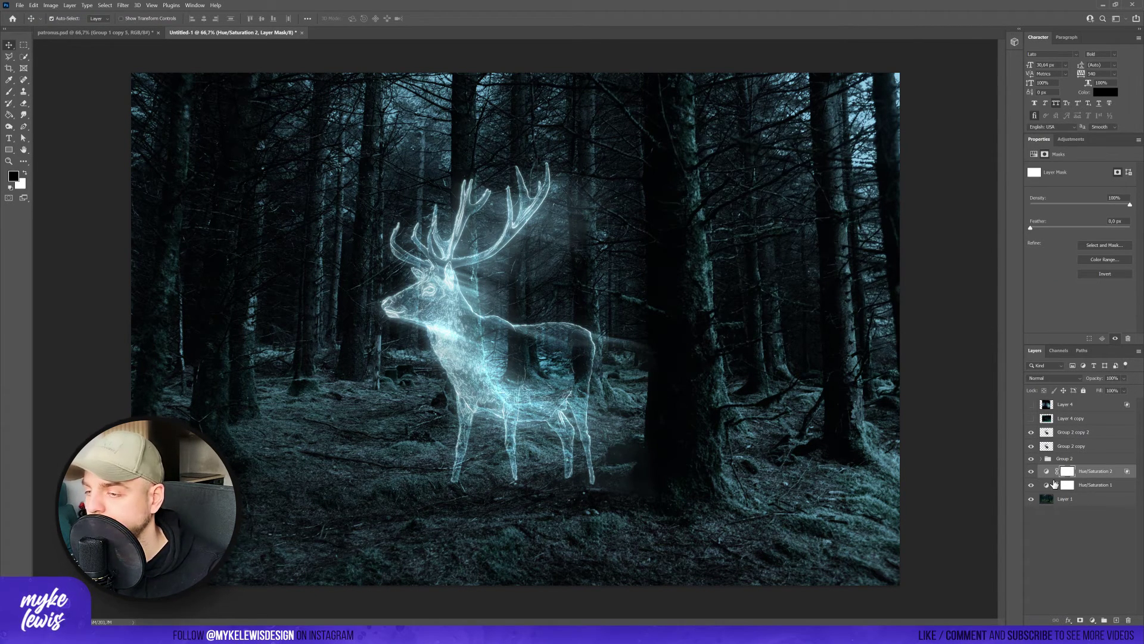
{"action": "key", "text": "ctrl+i"}
{"action": "key", "text": "b"}
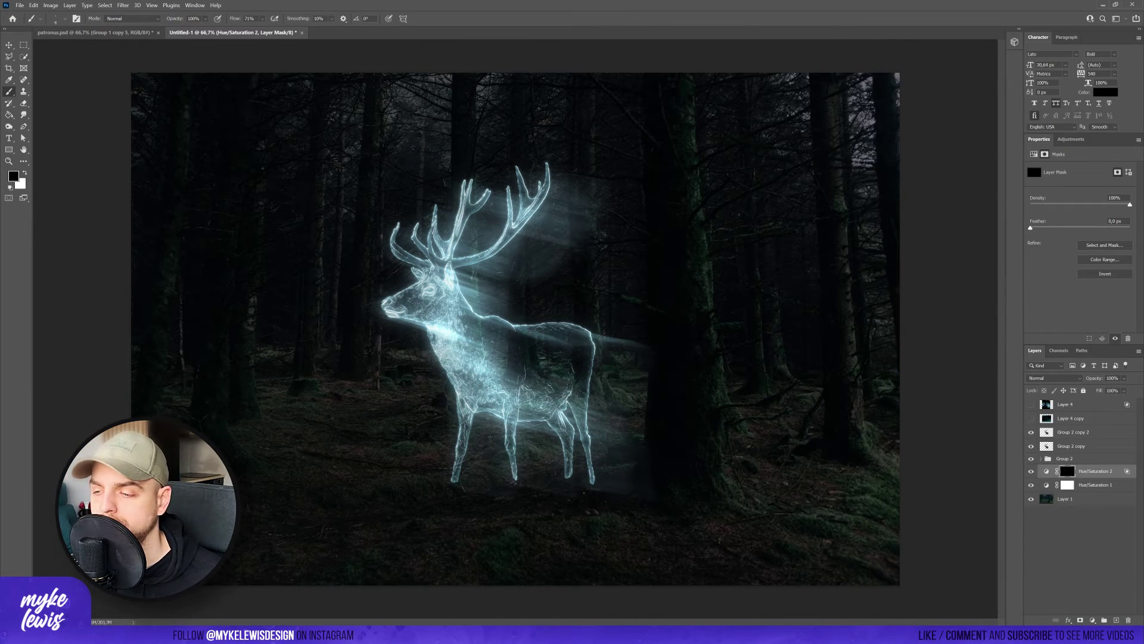
{"action": "key", "text": "x"}
{"action": "left_click_drag", "start_coordinate": [411, 501], "coordinate": [594, 480]}
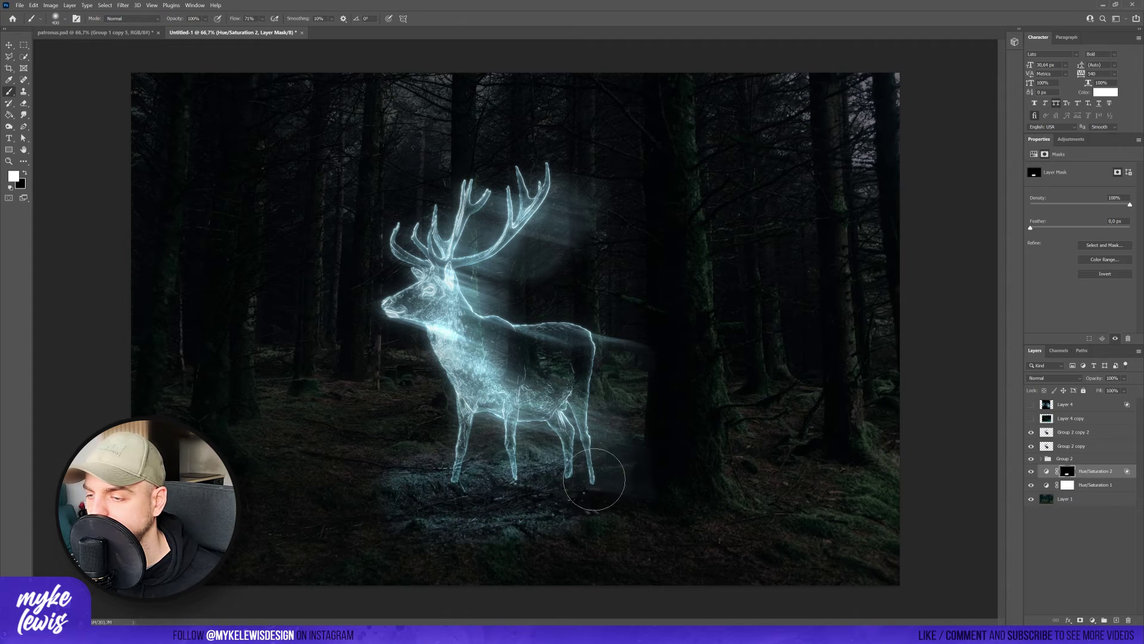
Paint black at about 18% flow with a larger brush on the upper Hue/Saturation mask to soften the ground glow around the hooves
{"action": "key", "text": "bracketright"}
{"action": "key", "text": "bracketright"}
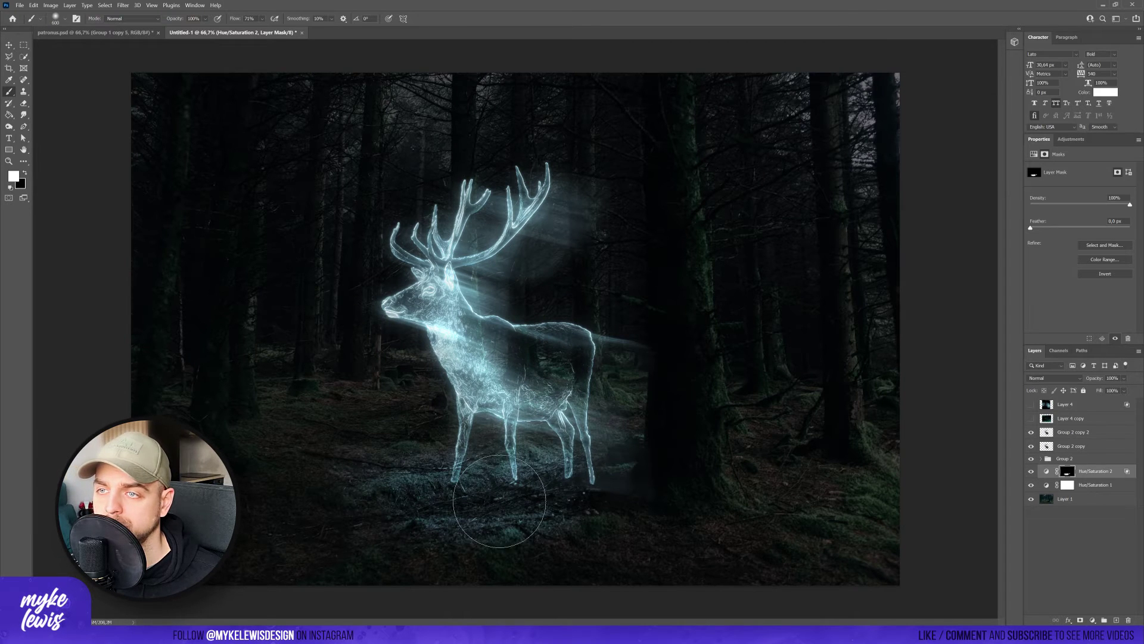
{"action": "left_click_drag", "start_coordinate": [262, 18], "coordinate": [262, 34]}
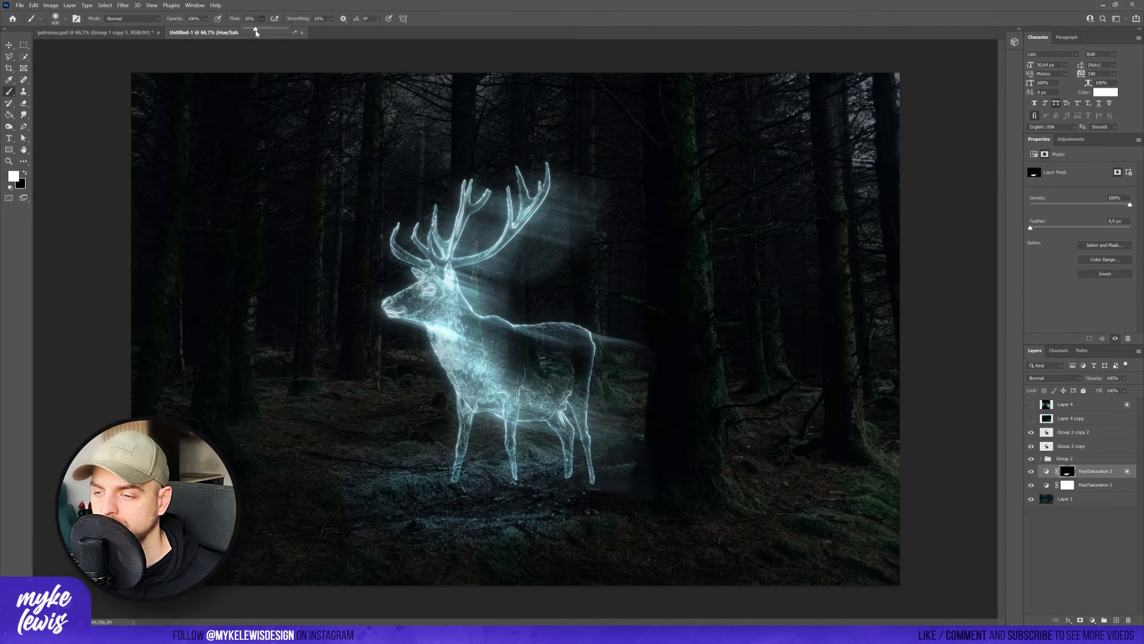
{"action": "key", "text": "x"}
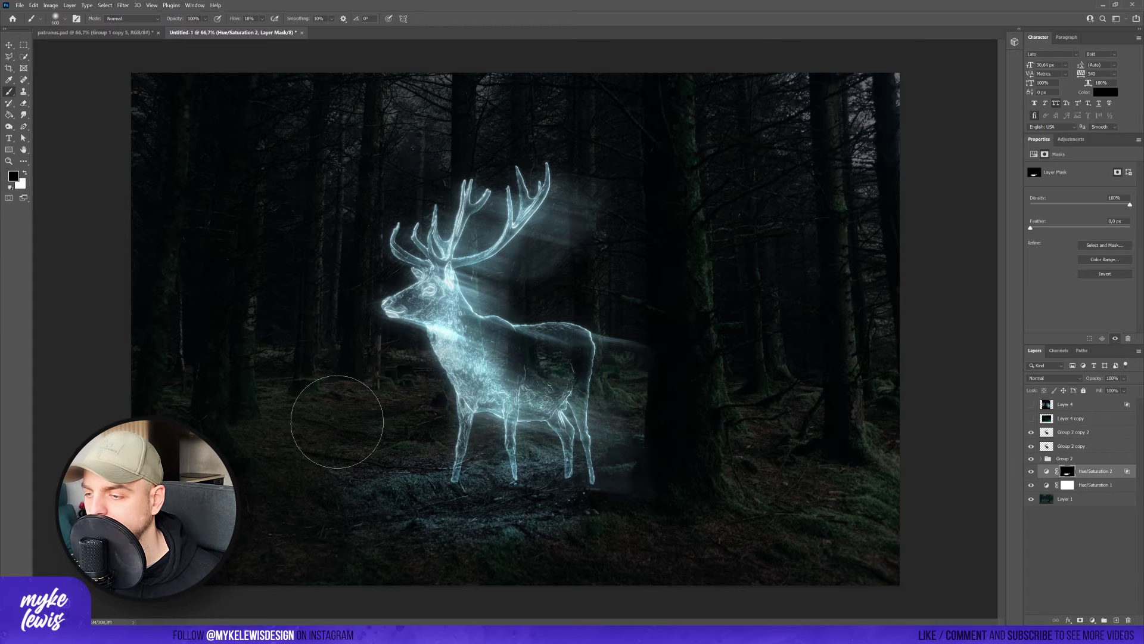
{"action": "mouse_move", "coordinate": [665, 457]}
{"action": "left_mouse_down"}
{"action": "mouse_move", "coordinate": [566, 536]}
{"action": "mouse_move", "coordinate": [651, 465]}
{"action": "mouse_move", "coordinate": [622, 553]}
{"action": "left_mouse_up"}
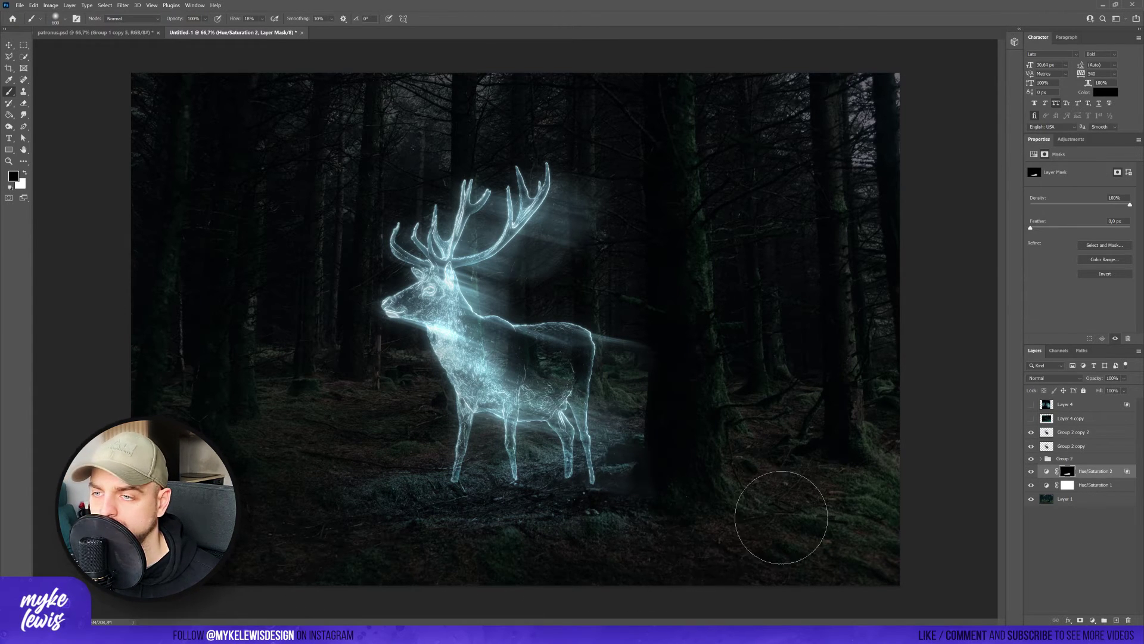
{"action": "key", "text": "v"}
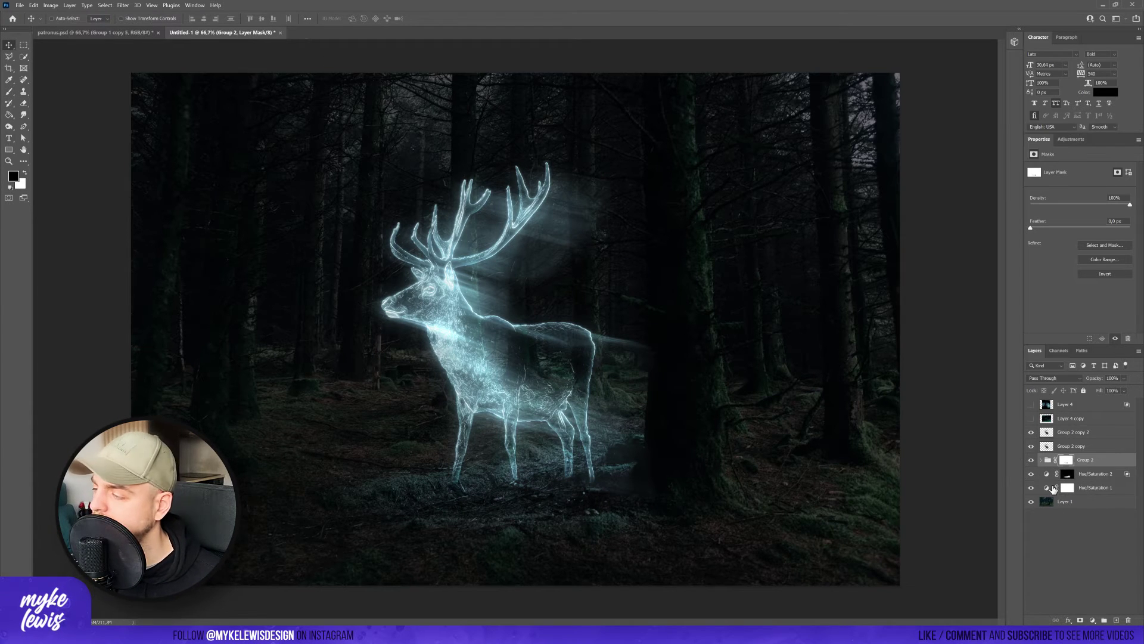
Show the particle layer (Layer 4 copy), give it an inverted mask, and paint white over the stag's body to reveal the particles there
{"action": "left_click", "coordinate": [1031, 418]}
{"action": "left_click", "coordinate": [1041, 419]}
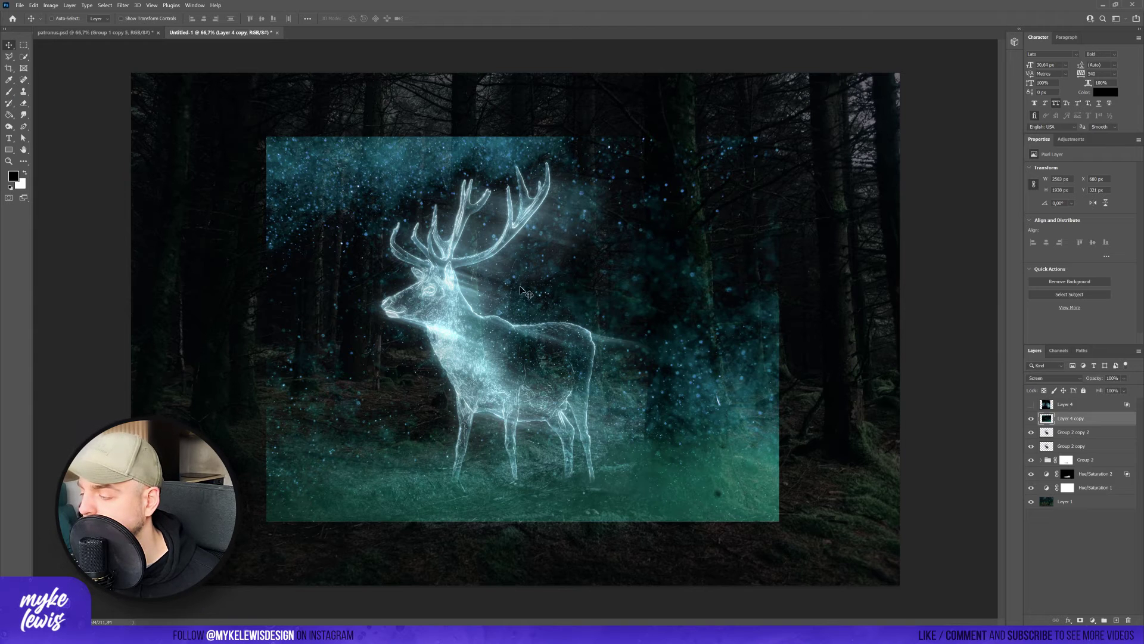
{"action": "left_click", "coordinate": [1081, 621]}
{"action": "key", "text": "b"}
{"action": "key", "text": "x"}
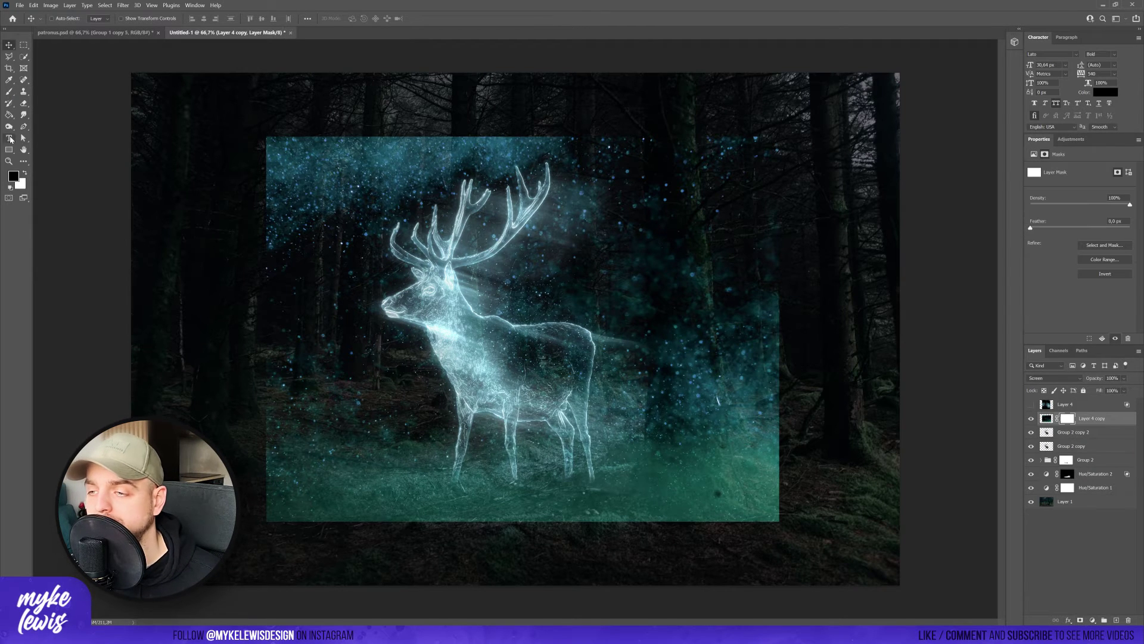
{"action": "key", "text": "ctrl+i"}
{"action": "mouse_move", "coordinate": [452, 277]}
{"action": "left_mouse_down"}
{"action": "mouse_move", "coordinate": [403, 298]}
{"action": "mouse_move", "coordinate": [486, 356]}
{"action": "mouse_move", "coordinate": [478, 435]}
{"action": "mouse_move", "coordinate": [495, 439]}
{"action": "mouse_move", "coordinate": [511, 372]}
{"action": "mouse_move", "coordinate": [498, 344]}
{"action": "mouse_move", "coordinate": [557, 352]}
{"action": "mouse_move", "coordinate": [617, 341]}
{"action": "mouse_move", "coordinate": [575, 403]}
{"action": "mouse_move", "coordinate": [582, 444]}
{"action": "mouse_move", "coordinate": [564, 392]}
{"action": "mouse_move", "coordinate": [506, 356]}
{"action": "mouse_move", "coordinate": [627, 355]}
{"action": "mouse_move", "coordinate": [584, 336]}
{"action": "mouse_move", "coordinate": [466, 349]}
{"action": "mouse_move", "coordinate": [426, 377]}
{"action": "left_mouse_up"}
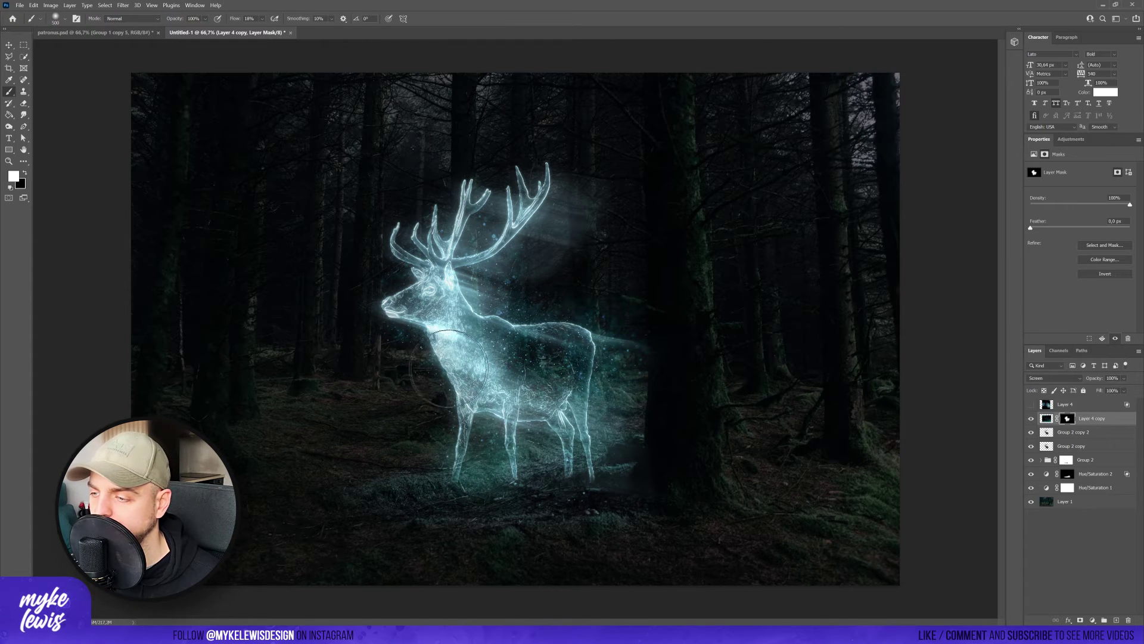
Paint black on the particle layer's mask to reduce the particles behind and around the stag's hindquarters
{"action": "key", "text": "x"}
{"action": "mouse_move", "coordinate": [647, 333]}
{"action": "left_mouse_down"}
{"action": "mouse_move", "coordinate": [654, 384]}
{"action": "mouse_move", "coordinate": [716, 398]}
{"action": "mouse_move", "coordinate": [599, 358]}
{"action": "left_mouse_up"}
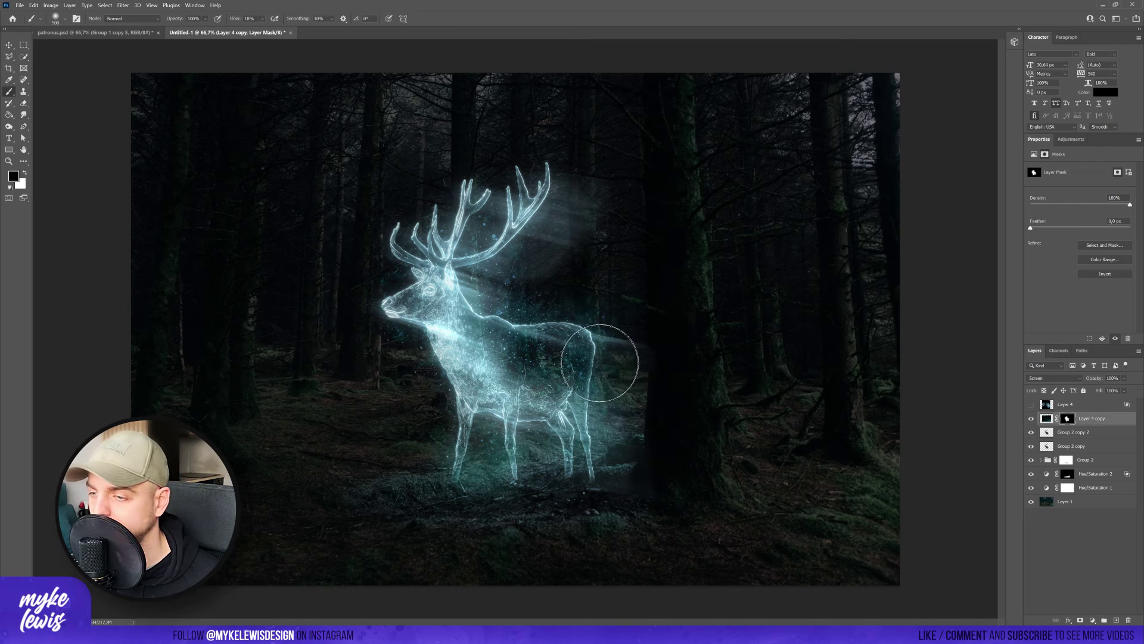
{"action": "key", "text": "x"}
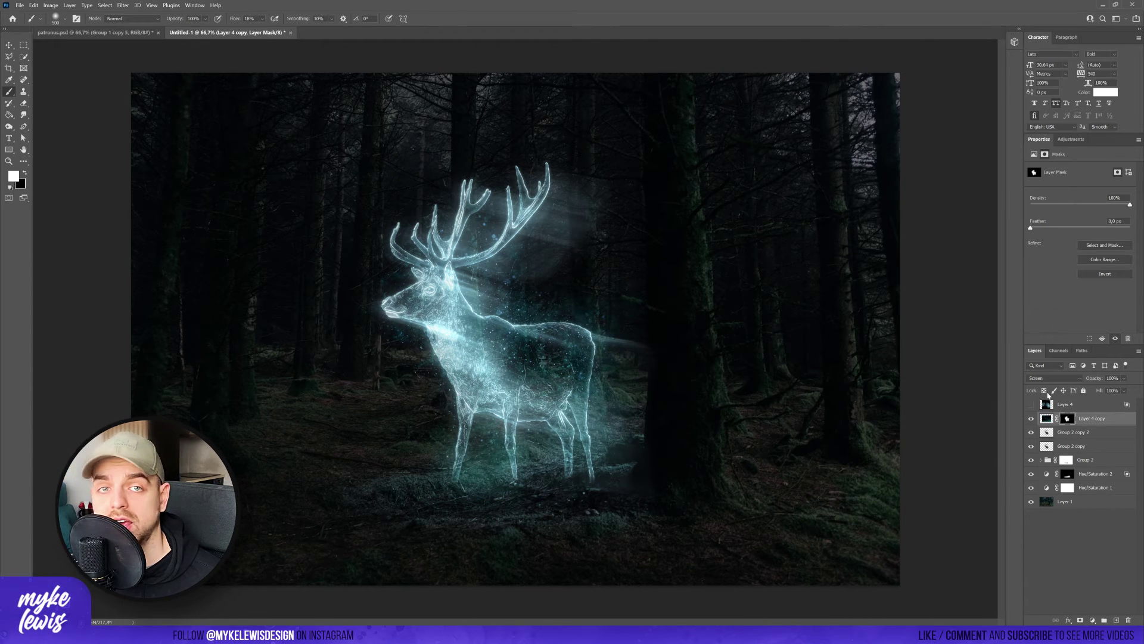
{"action": "left_click", "coordinate": [9, 46]}
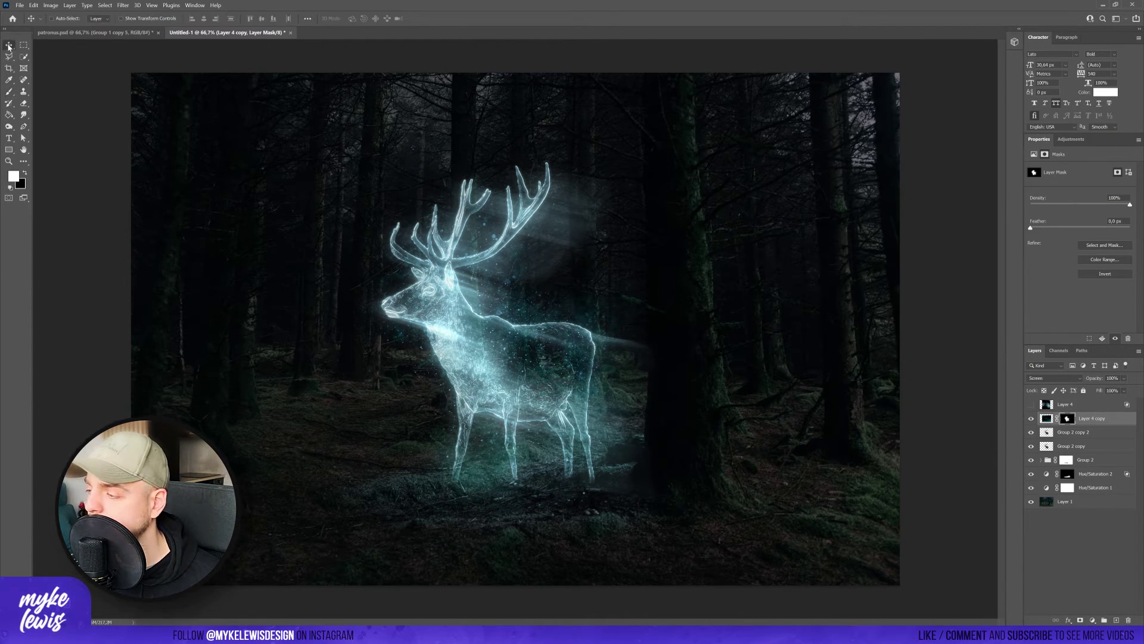
Show the smoke layer (Layer 4), add a mask, and paint black to hide the hard-edged smoke away from the stag
{"action": "left_click", "coordinate": [1030, 405]}
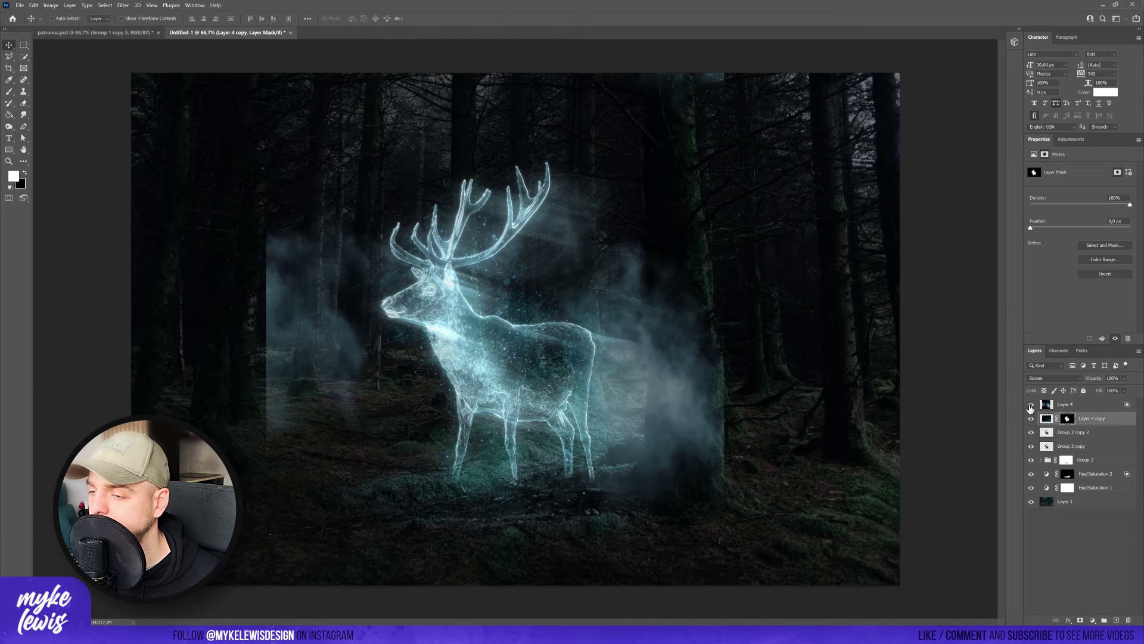
{"action": "left_click", "coordinate": [1095, 405]}
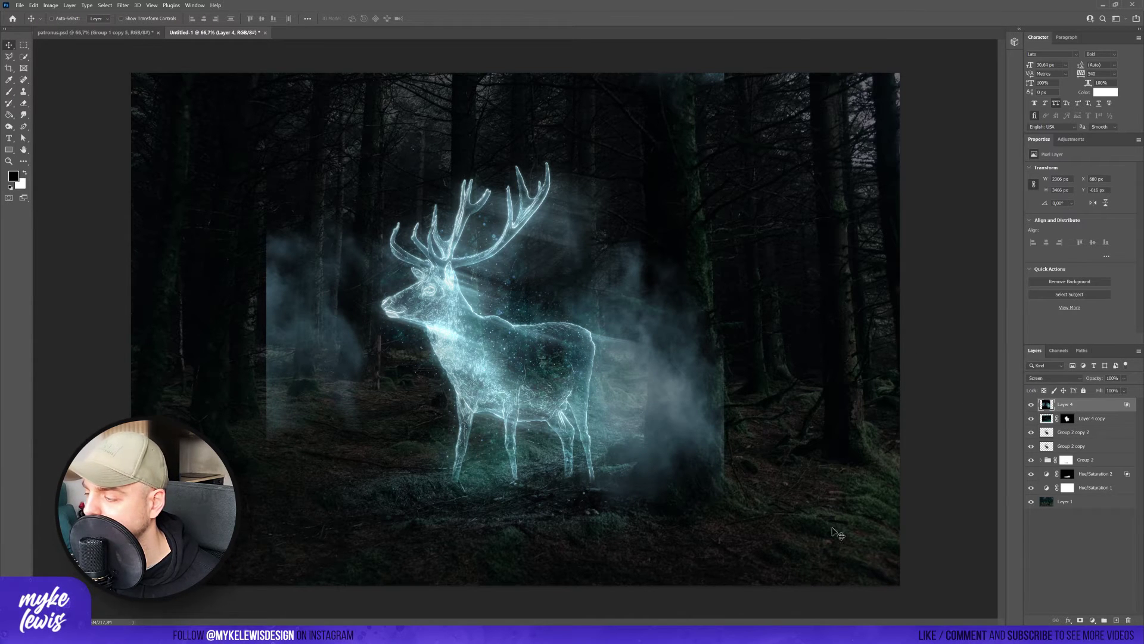
{"action": "left_click", "coordinate": [1079, 620]}
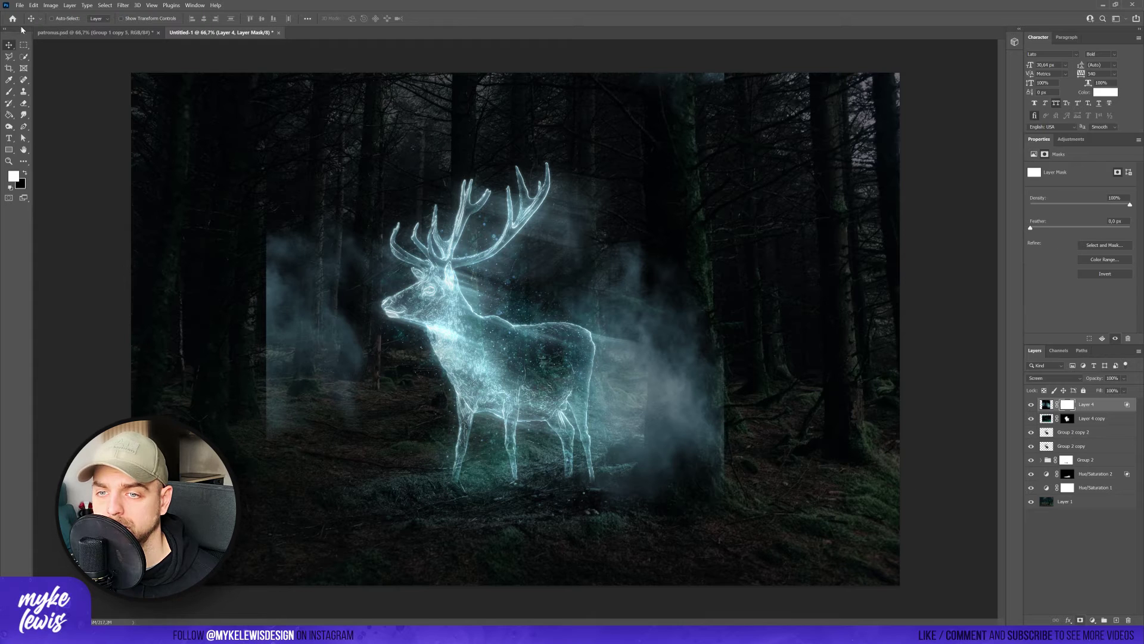
{"action": "left_click", "coordinate": [9, 91]}
{"action": "key", "text": "x"}
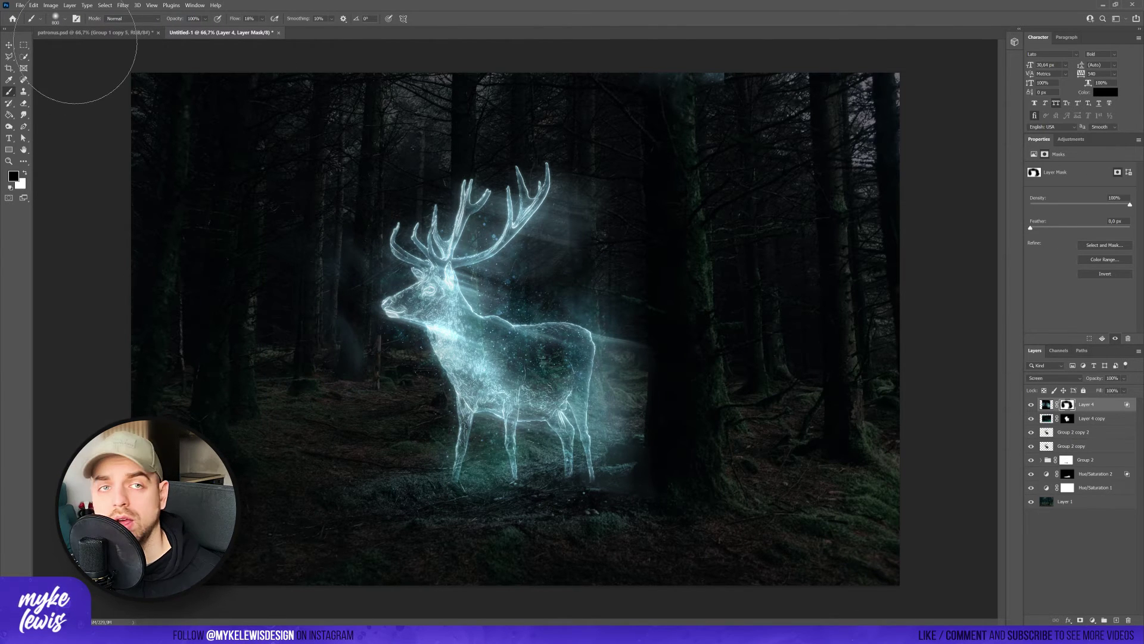
{"action": "key", "text": "v"}
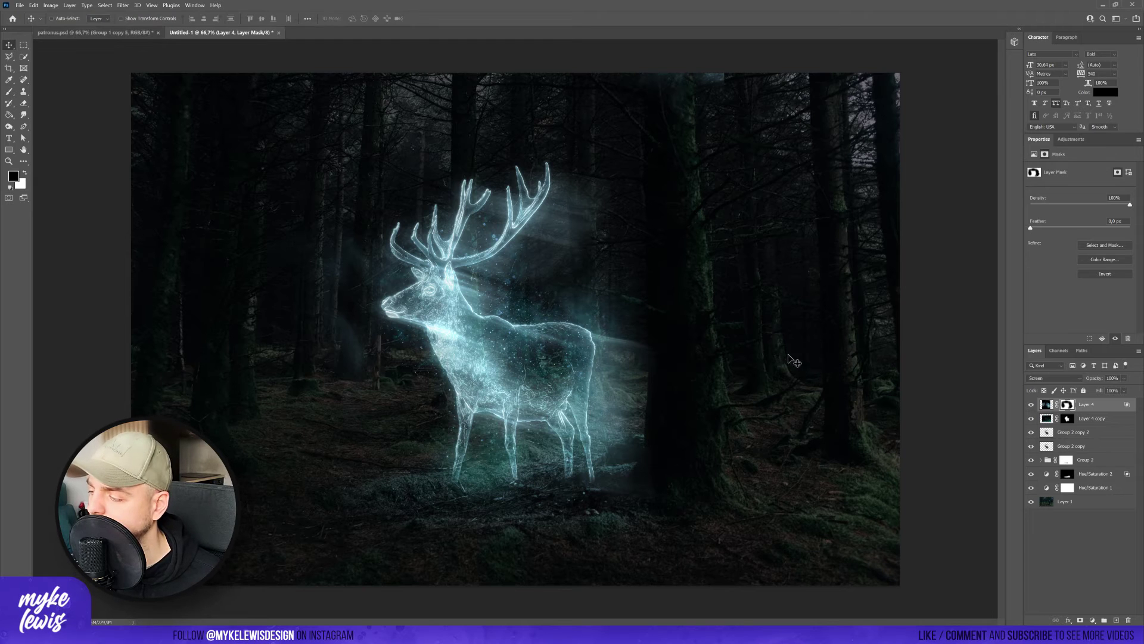
Duplicate the forest layer (Layer 1) and apply a 15 px Tilt-Shift blur to the copy, keeping the ground around the hooves in focus
{"action": "left_click", "coordinate": [1065, 502]}
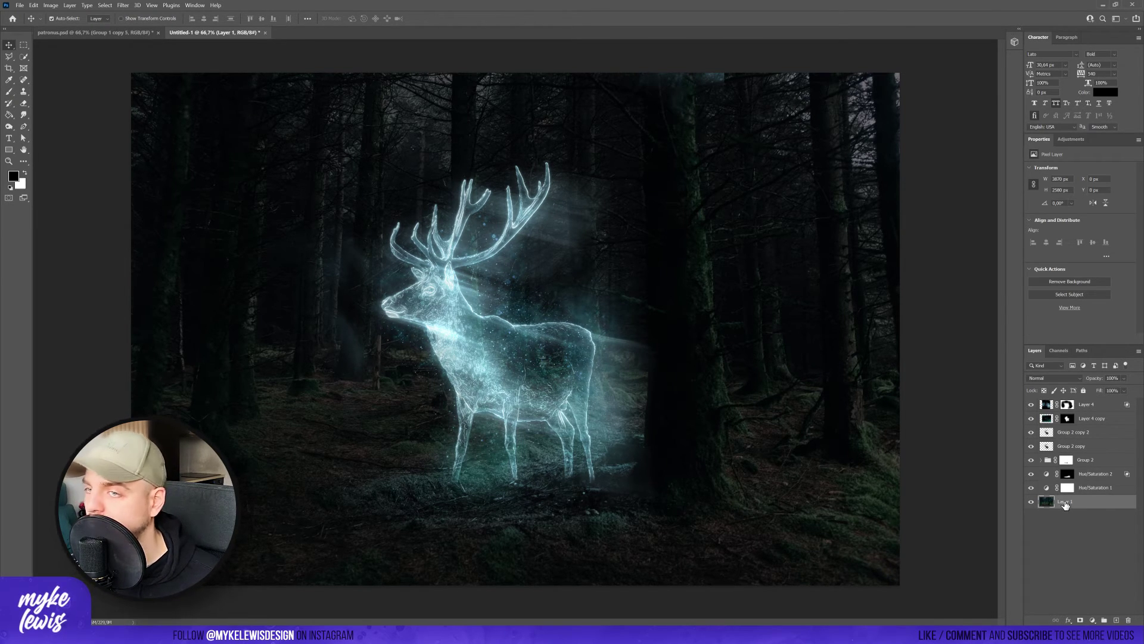
{"action": "key", "text": "ctrl+j"}
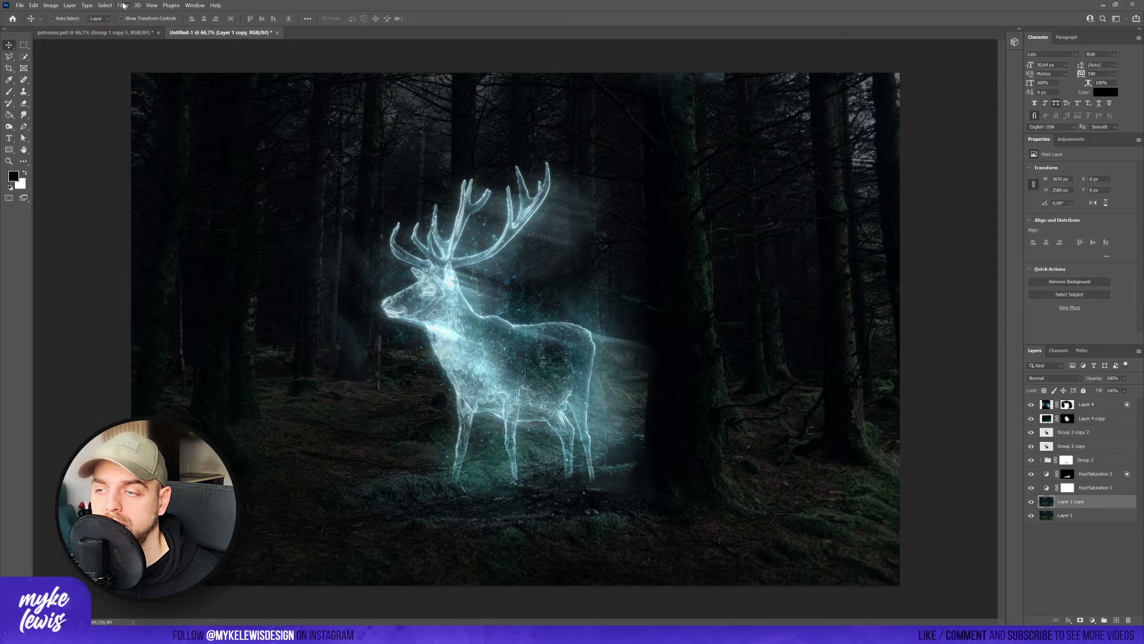
{"action": "left_click", "coordinate": [123, 5]}
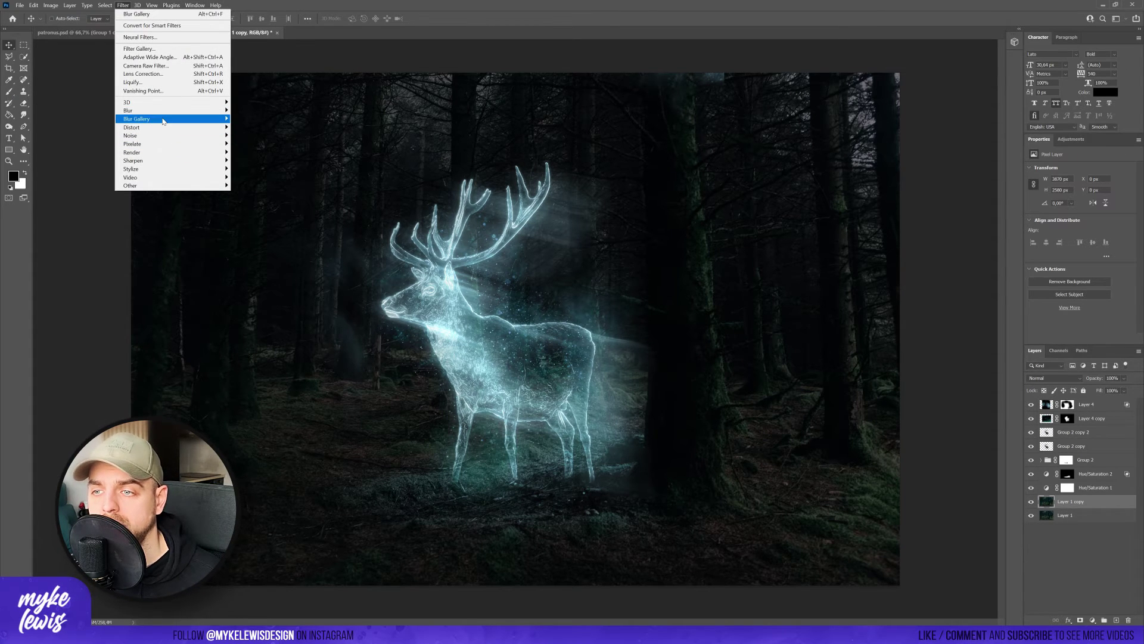
{"action": "mouse_move", "coordinate": [163, 121]}
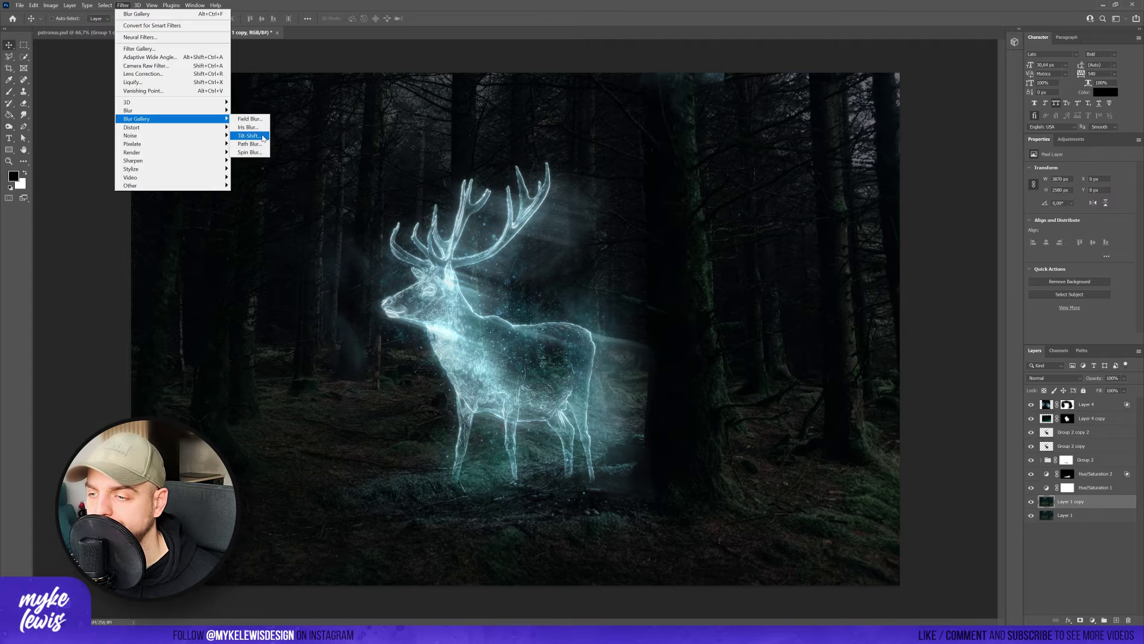
{"action": "left_click", "coordinate": [249, 136]}
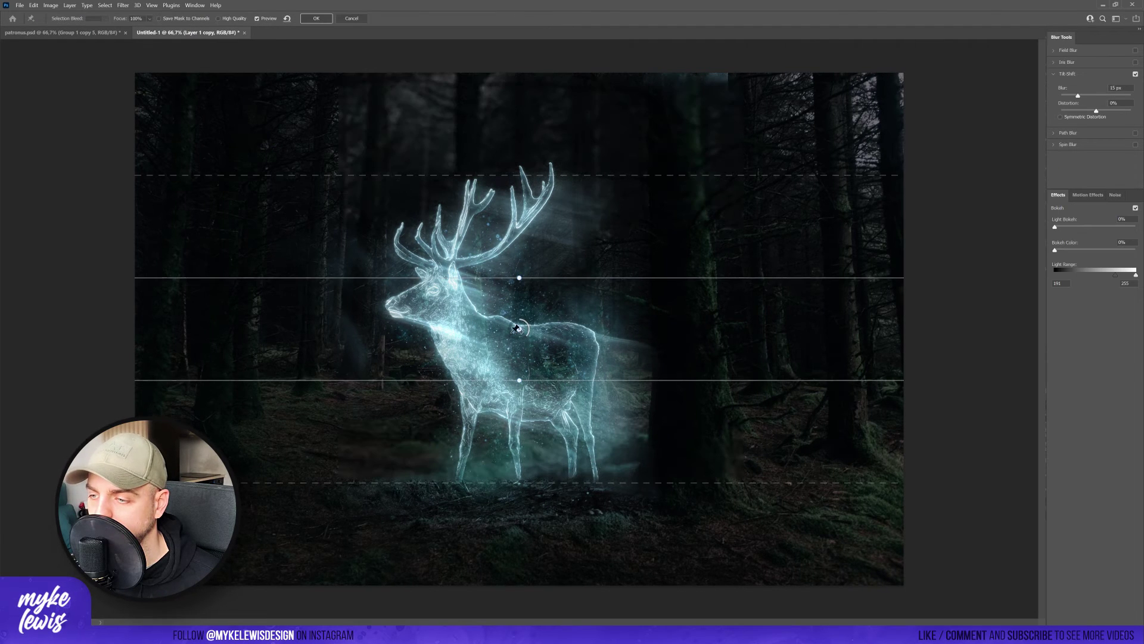
{"action": "left_click_drag", "start_coordinate": [520, 329], "coordinate": [516, 454]}
{"action": "left_click_drag", "start_coordinate": [539, 403], "coordinate": [539, 434]}
{"action": "left_click_drag", "start_coordinate": [548, 505], "coordinate": [548, 490]}
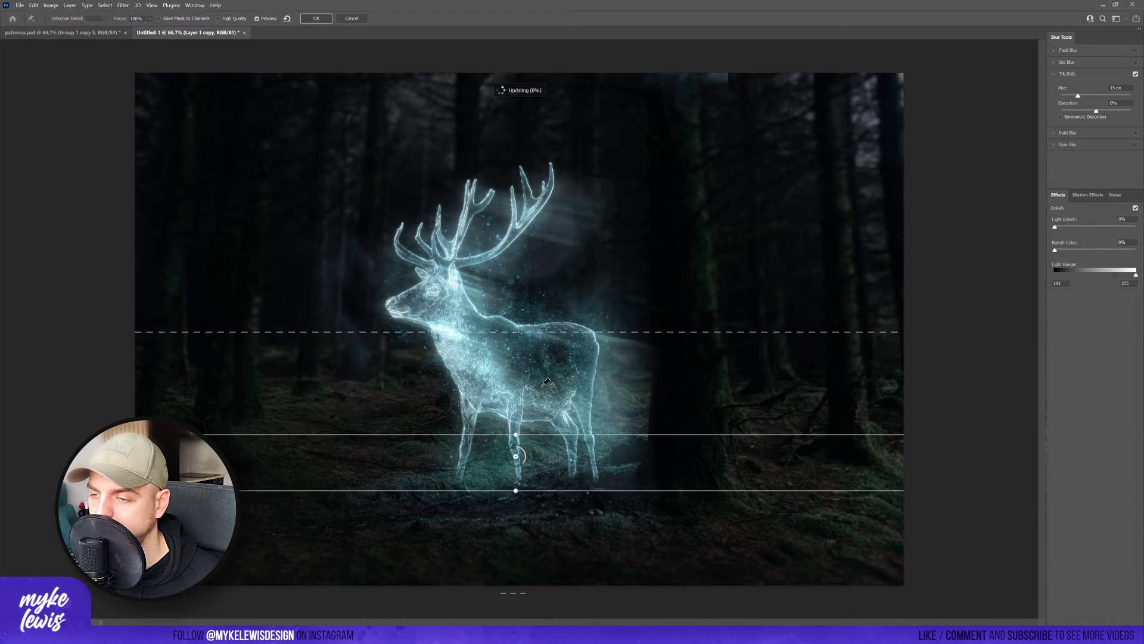
{"action": "left_click_drag", "start_coordinate": [512, 332], "coordinate": [514, 274]}
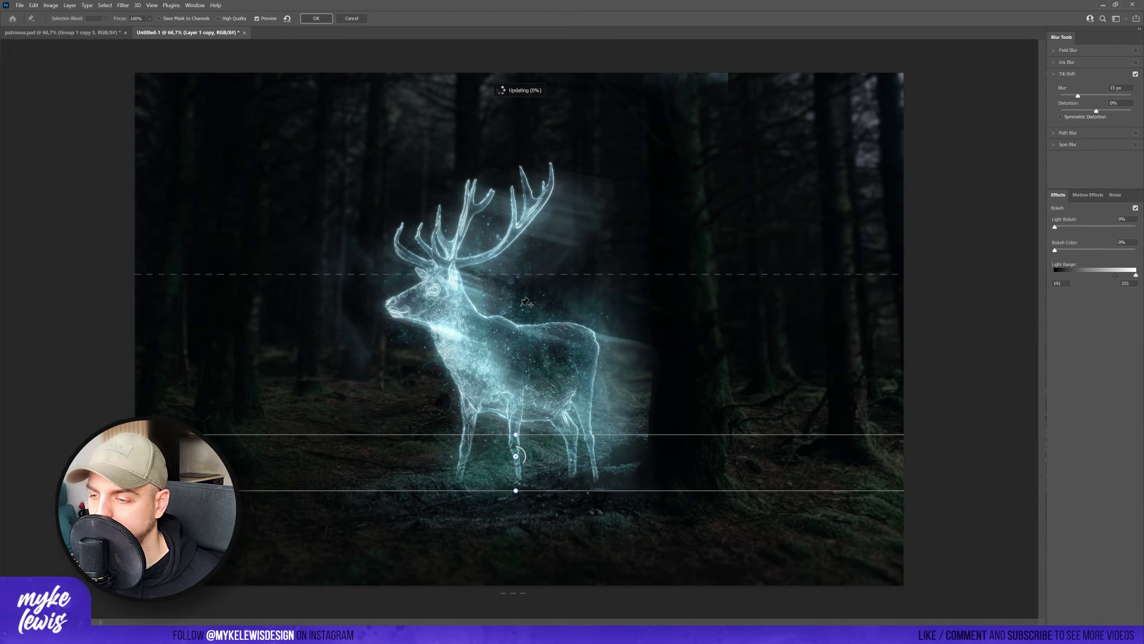
{"action": "left_click_drag", "start_coordinate": [575, 444], "coordinate": [574, 452]}
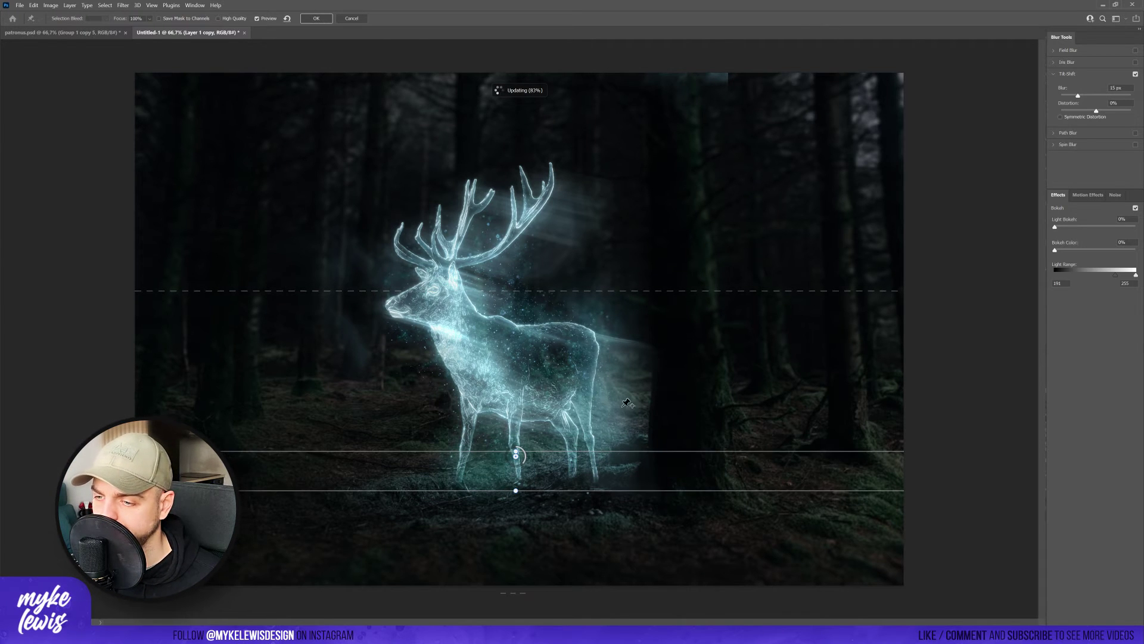
{"action": "left_click_drag", "start_coordinate": [530, 292], "coordinate": [524, 360]}
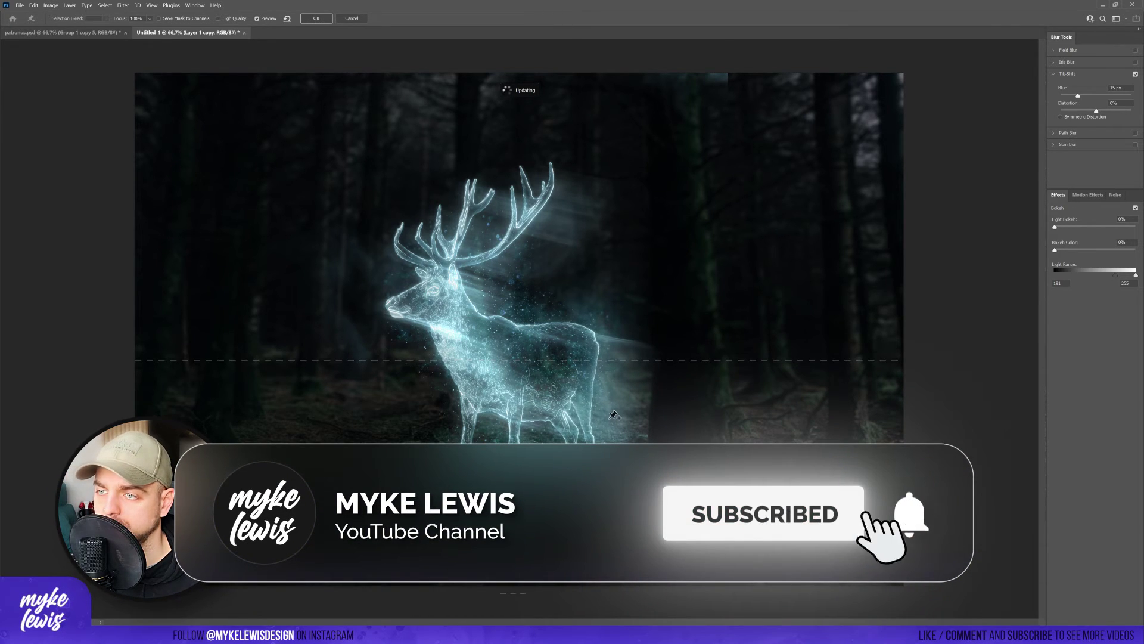
{"action": "left_click", "coordinate": [317, 18]}
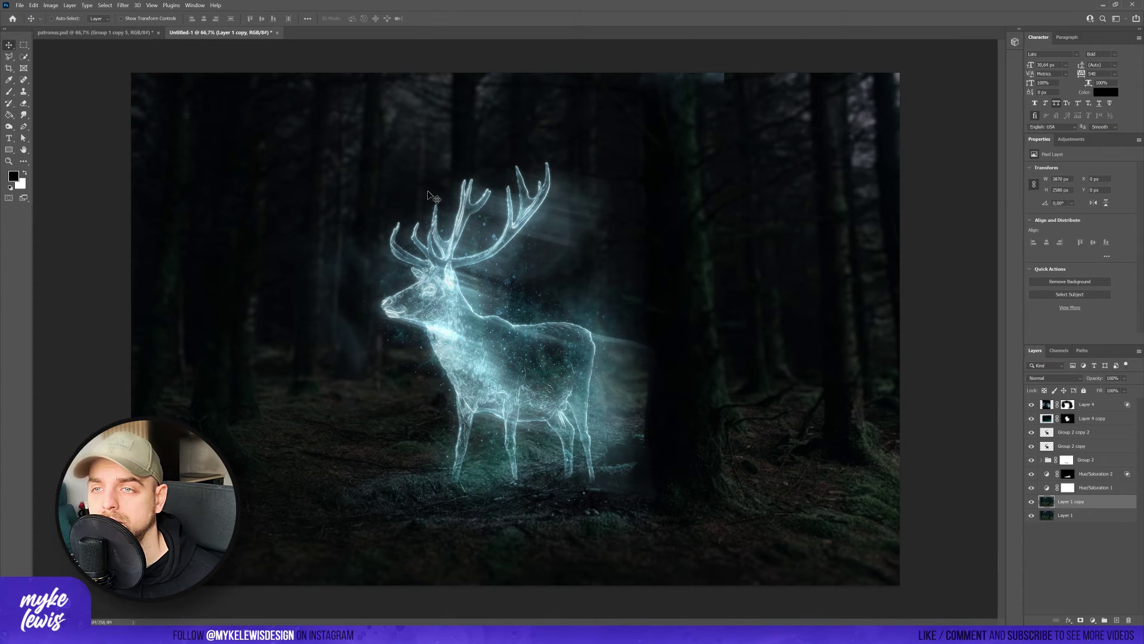
Add a new layer above all others and fill it with the merged RGB image through Apply Image
{"action": "key", "text": "ctrl+shift+alt+n"}
{"action": "key", "text": "alt+i"}
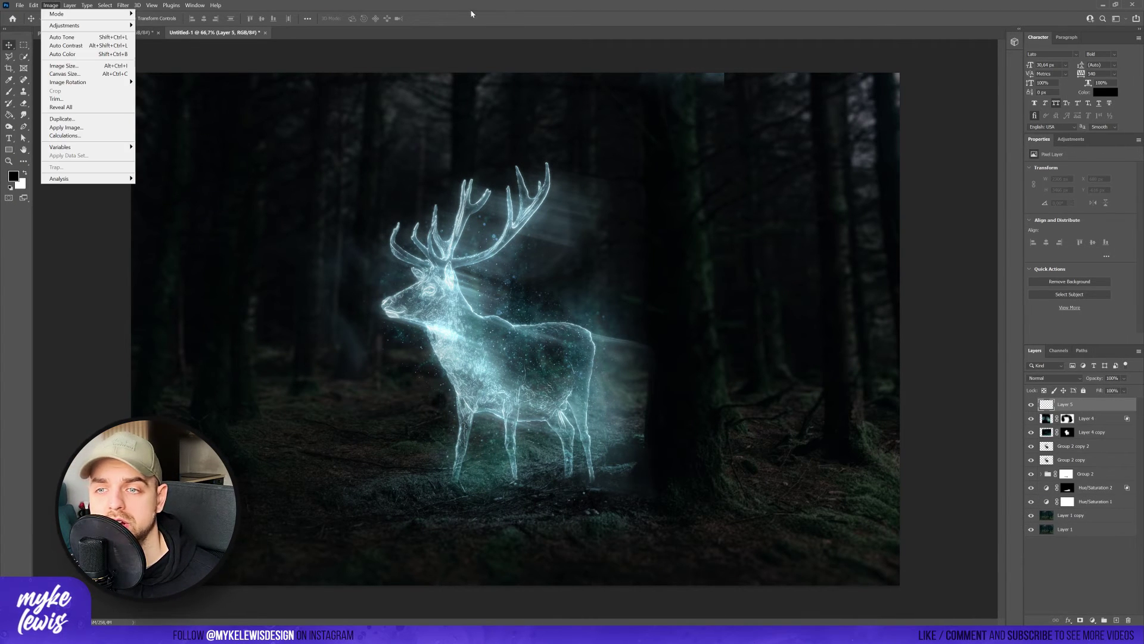
{"action": "left_click", "coordinate": [65, 127]}
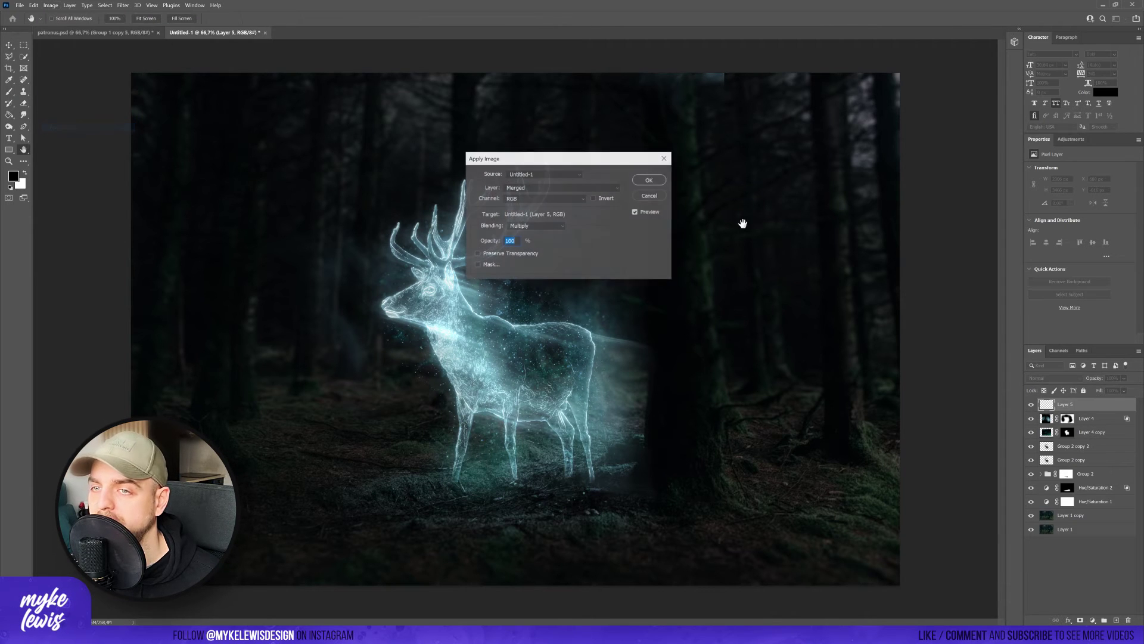
{"action": "left_click", "coordinate": [651, 182]}
Set the merged layer's Camera Raw exposure +0.20, contrast +7, highlights -4, shadows +14, whites +19, blacks +21, texture +11, clarity +12 and dehaze +7
{"action": "left_click", "coordinate": [123, 5]}
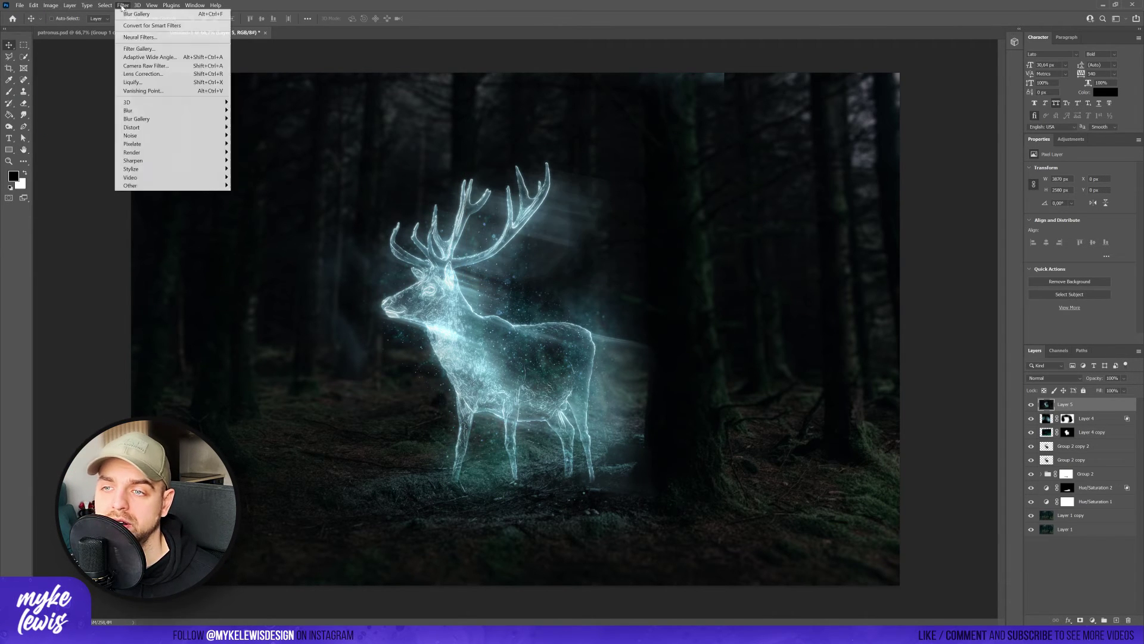
{"action": "left_click", "coordinate": [135, 67]}
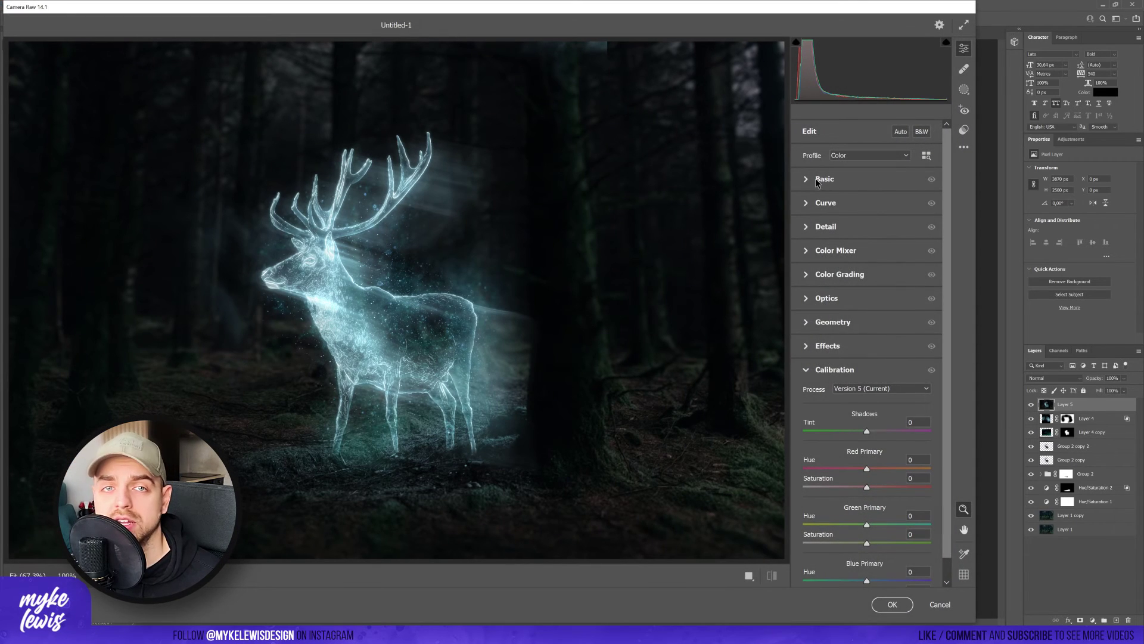
{"action": "left_click", "coordinate": [815, 178]}
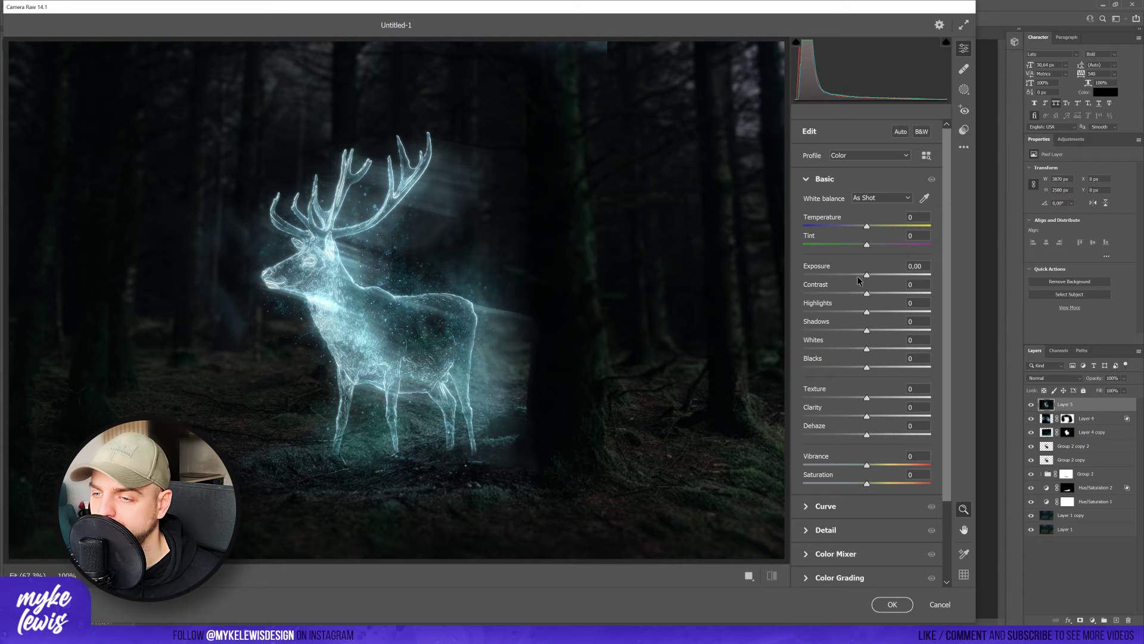
{"action": "left_click_drag", "start_coordinate": [867, 276], "coordinate": [875, 296]}
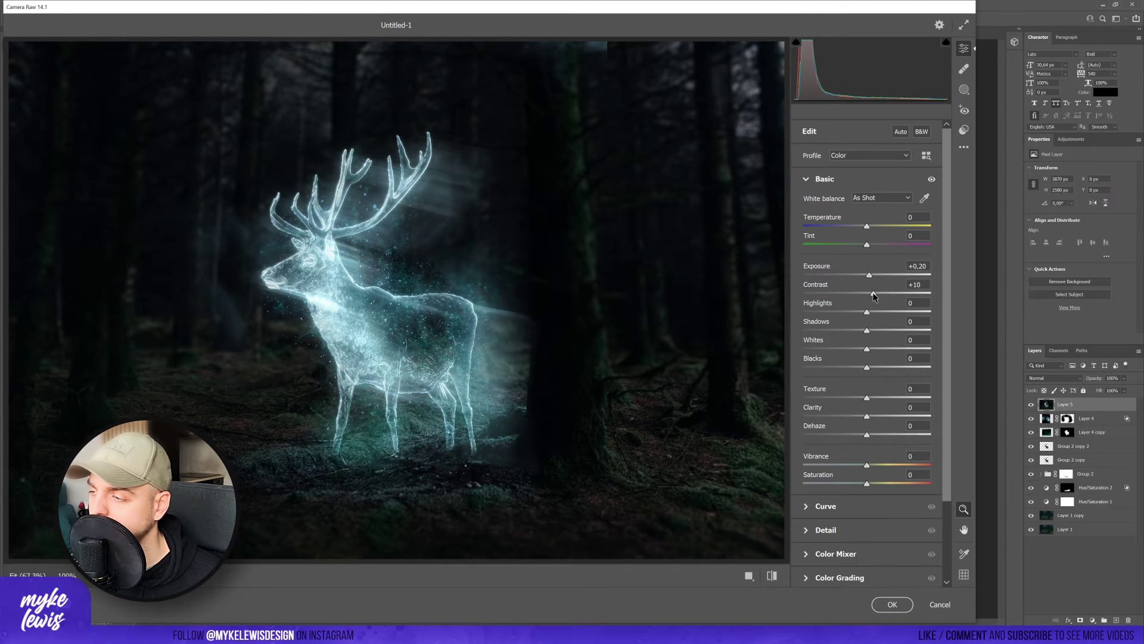
{"action": "left_click_drag", "start_coordinate": [874, 296], "coordinate": [887, 369]}
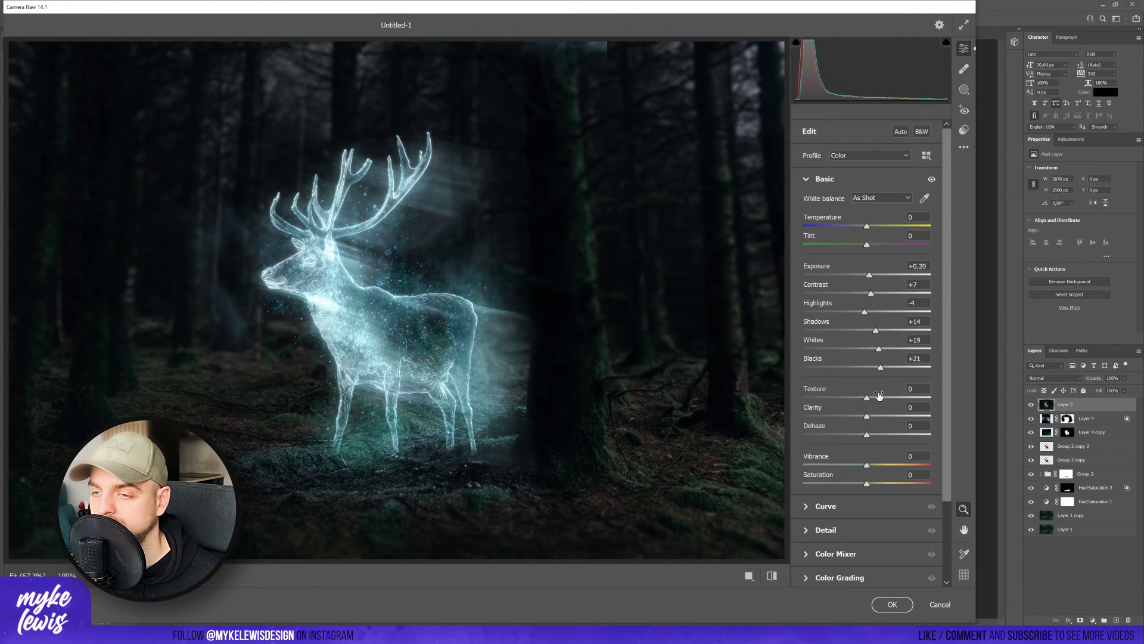
{"action": "left_click_drag", "start_coordinate": [882, 401], "coordinate": [872, 438]}
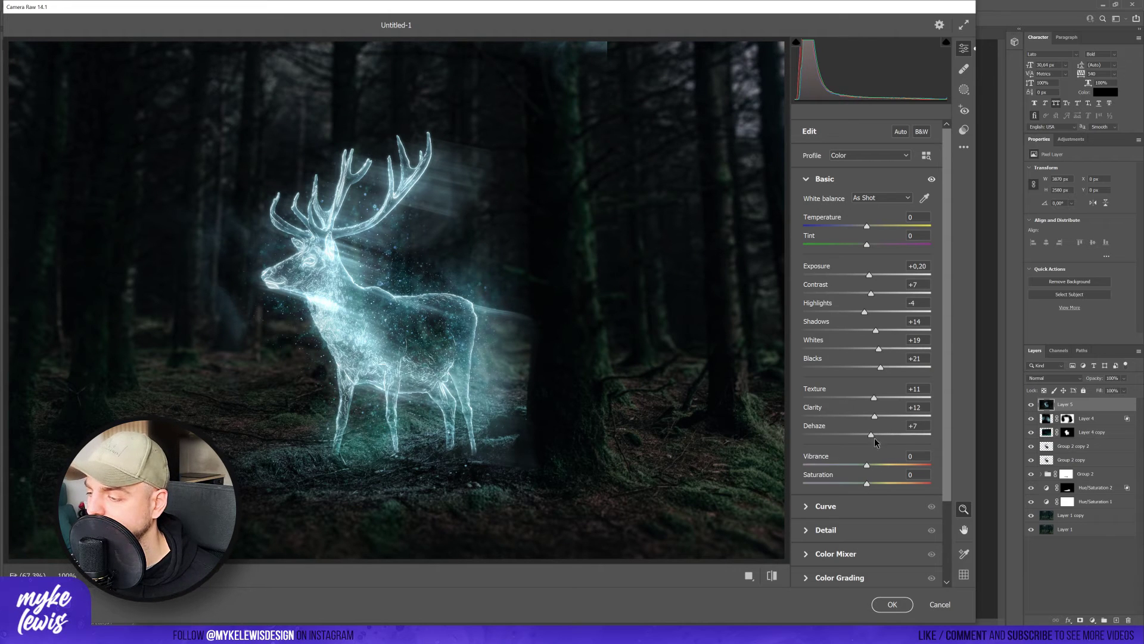
{"action": "scroll", "coordinate": [876, 503], "scroll_direction": "down", "scroll_amount": 3}
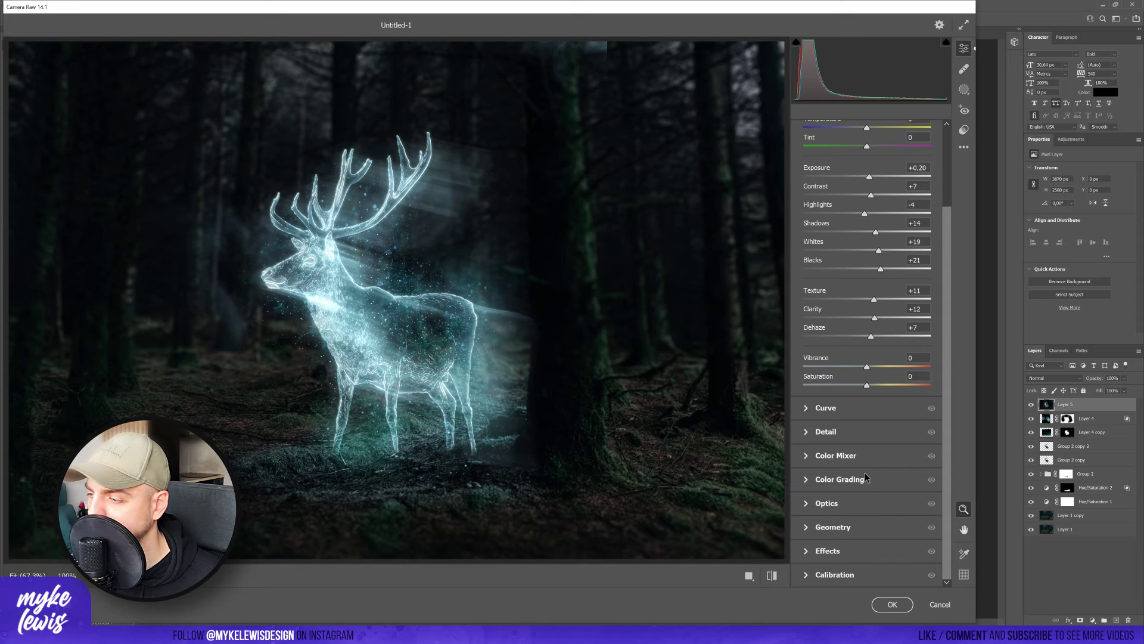
Set Camera Raw sharpening to 12 and shift the colour mixer hues to greens +42, aquas +28 and blues +20
{"action": "left_click", "coordinate": [825, 411]}
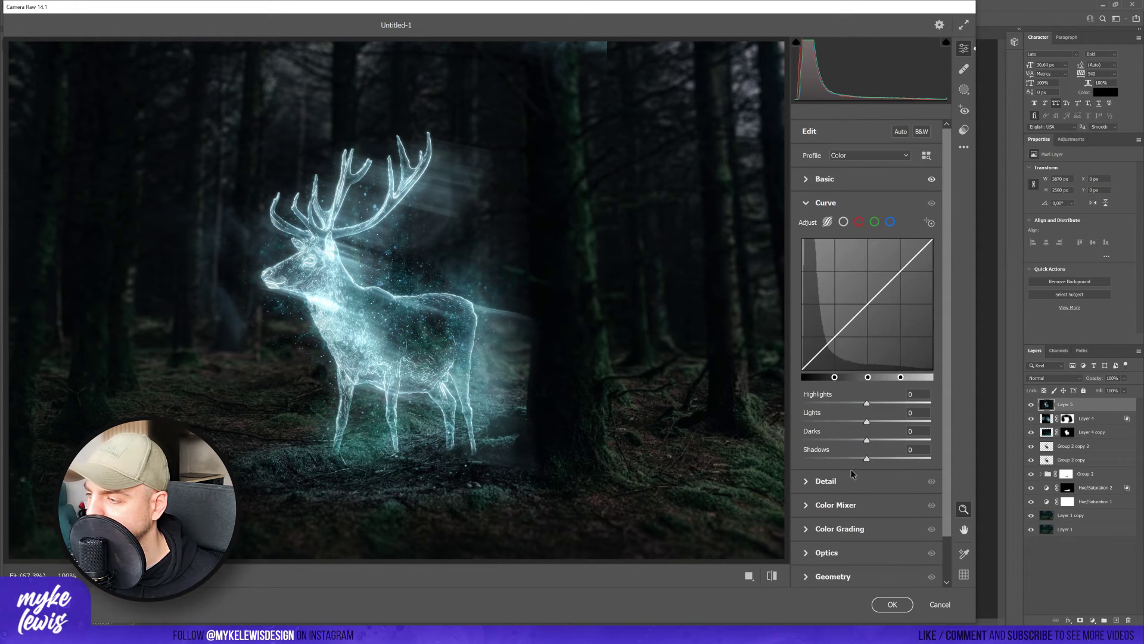
{"action": "left_click", "coordinate": [835, 480]}
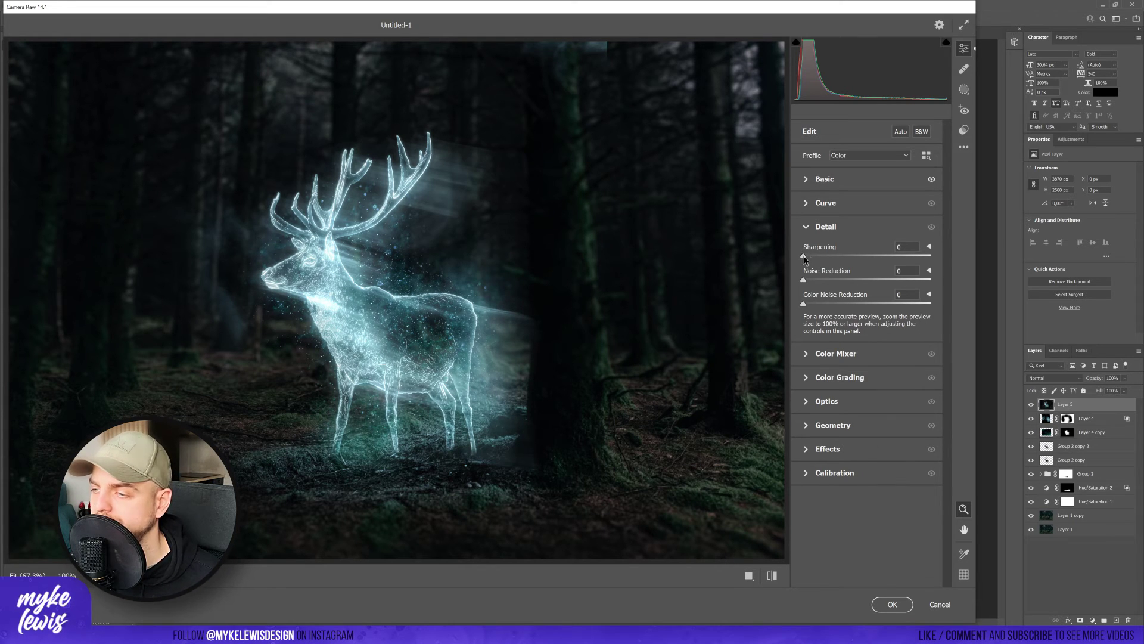
{"action": "left_click_drag", "start_coordinate": [804, 257], "coordinate": [813, 260]}
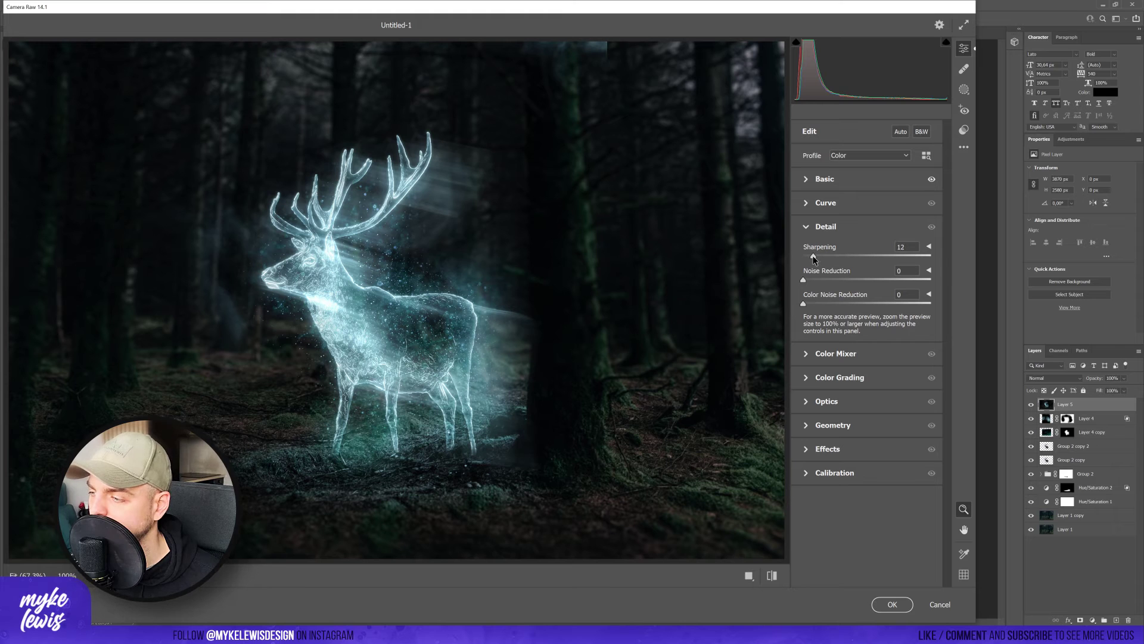
{"action": "left_click", "coordinate": [839, 355]}
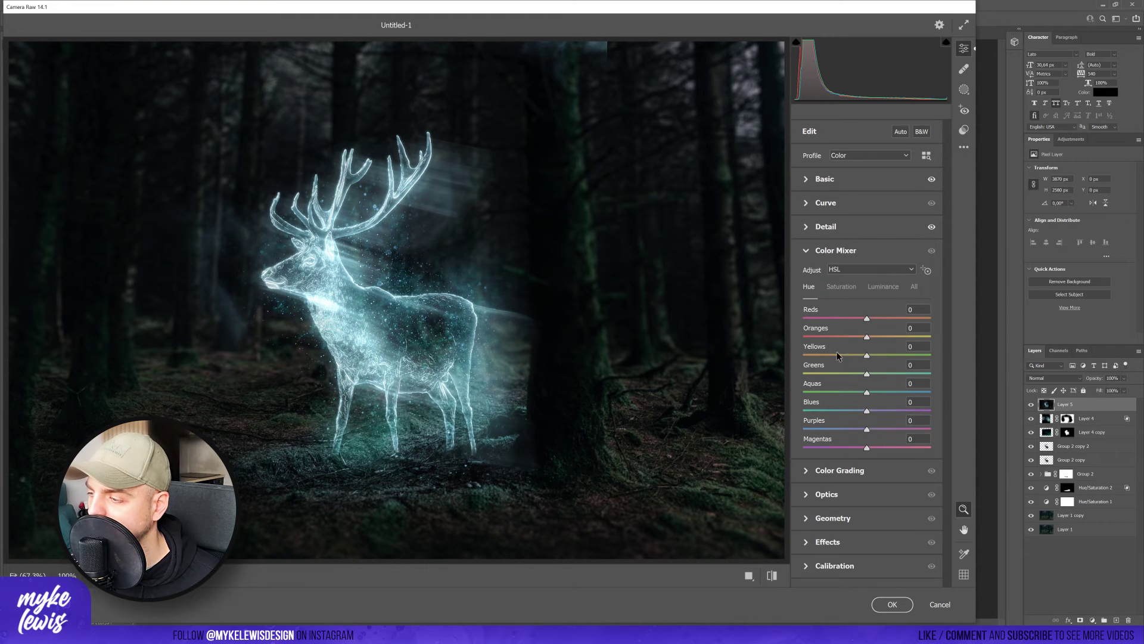
{"action": "left_click_drag", "start_coordinate": [843, 387], "coordinate": [878, 394]}
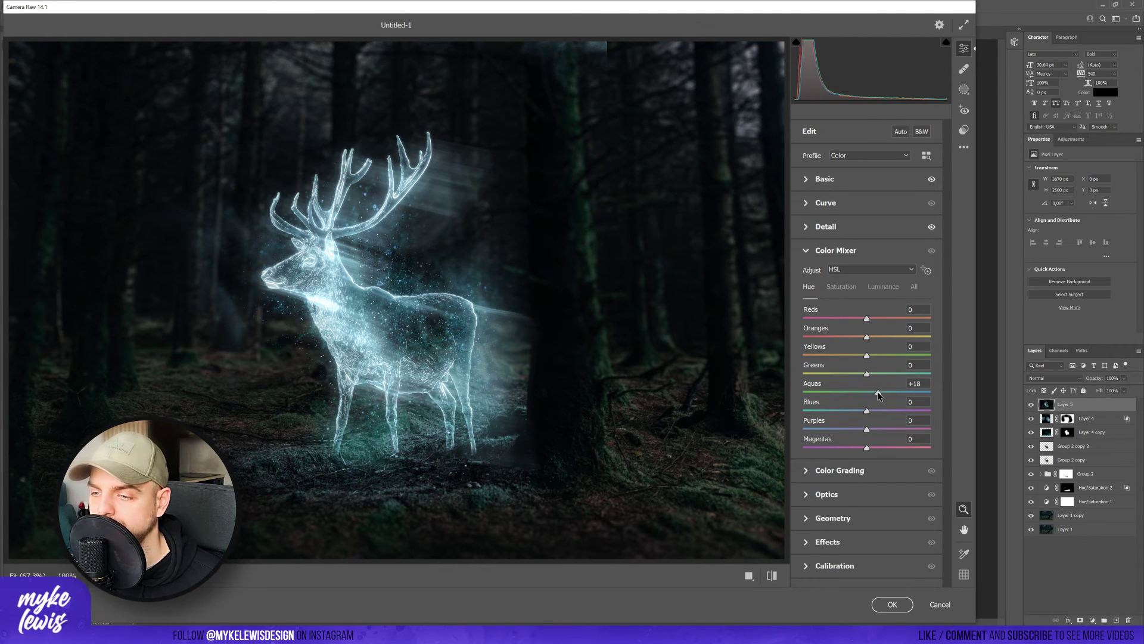
{"action": "mouse_move", "coordinate": [878, 390]}
{"action": "left_mouse_down"}
{"action": "mouse_move", "coordinate": [876, 377]}
{"action": "mouse_move", "coordinate": [901, 380]}
{"action": "mouse_move", "coordinate": [870, 413]}
{"action": "mouse_move", "coordinate": [882, 412]}
{"action": "left_mouse_up"}
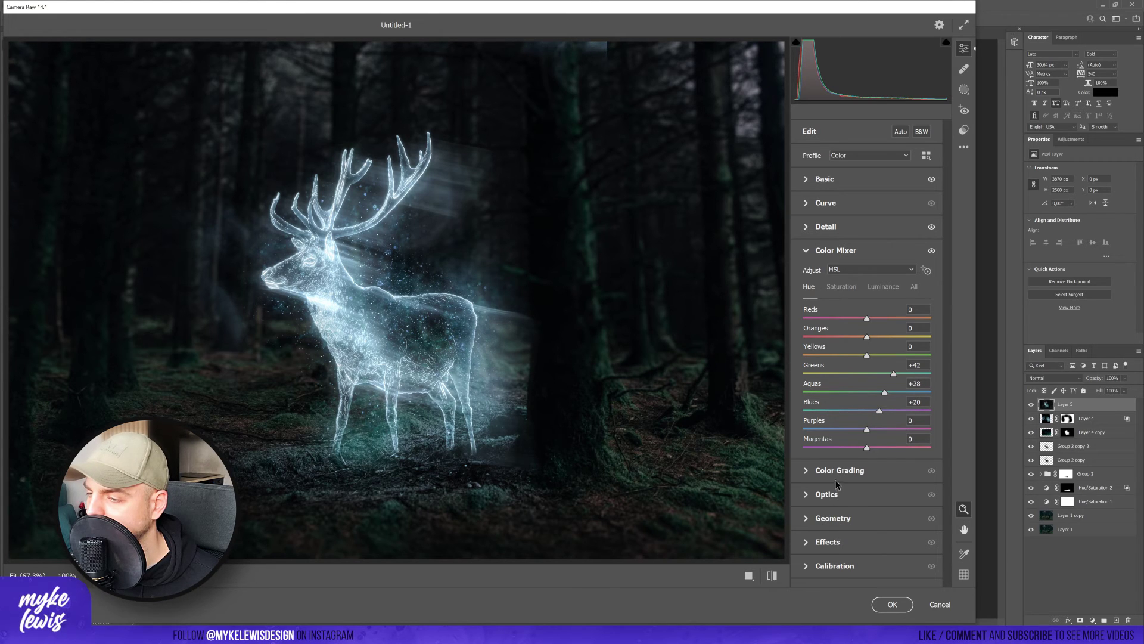
Set the colour grading luminance to 1 for midtones, 26 for shadows and 35 for highlights
{"action": "left_click", "coordinate": [836, 479]}
{"action": "scroll", "coordinate": [914, 377], "scroll_direction": "down", "scroll_amount": 2}
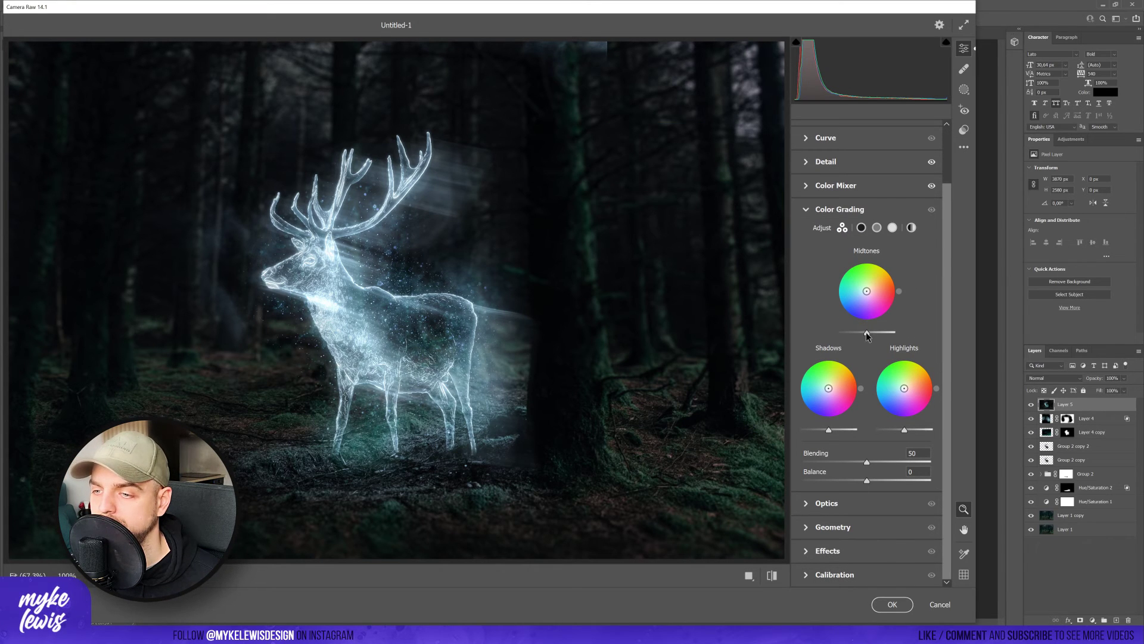
{"action": "left_click_drag", "start_coordinate": [867, 332], "coordinate": [859, 335]}
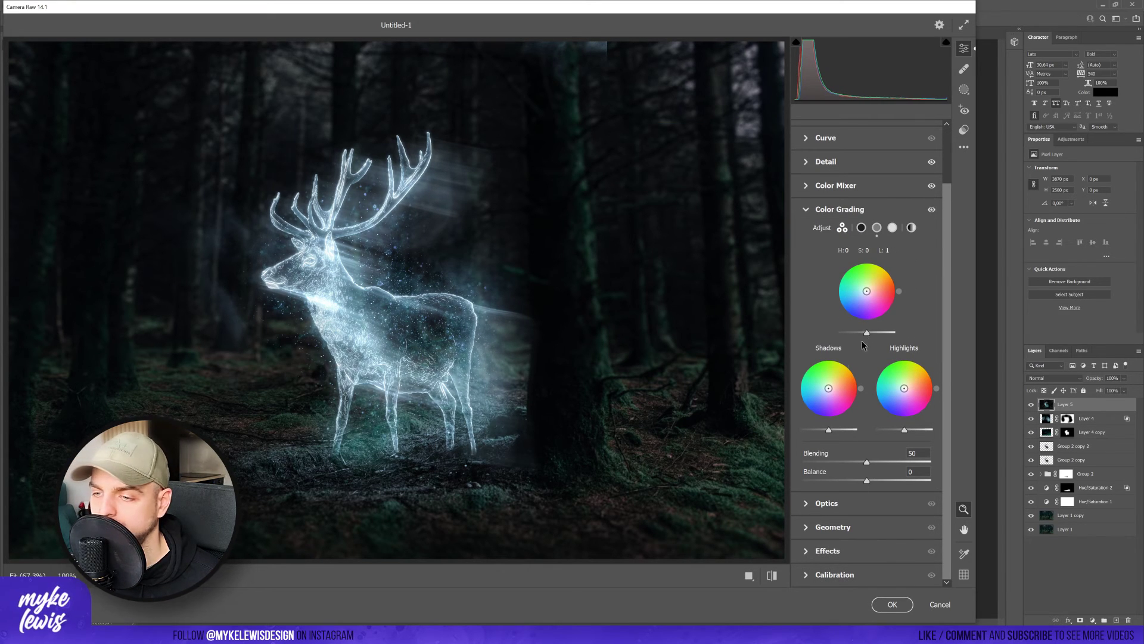
{"action": "left_click_drag", "start_coordinate": [828, 429], "coordinate": [836, 429]}
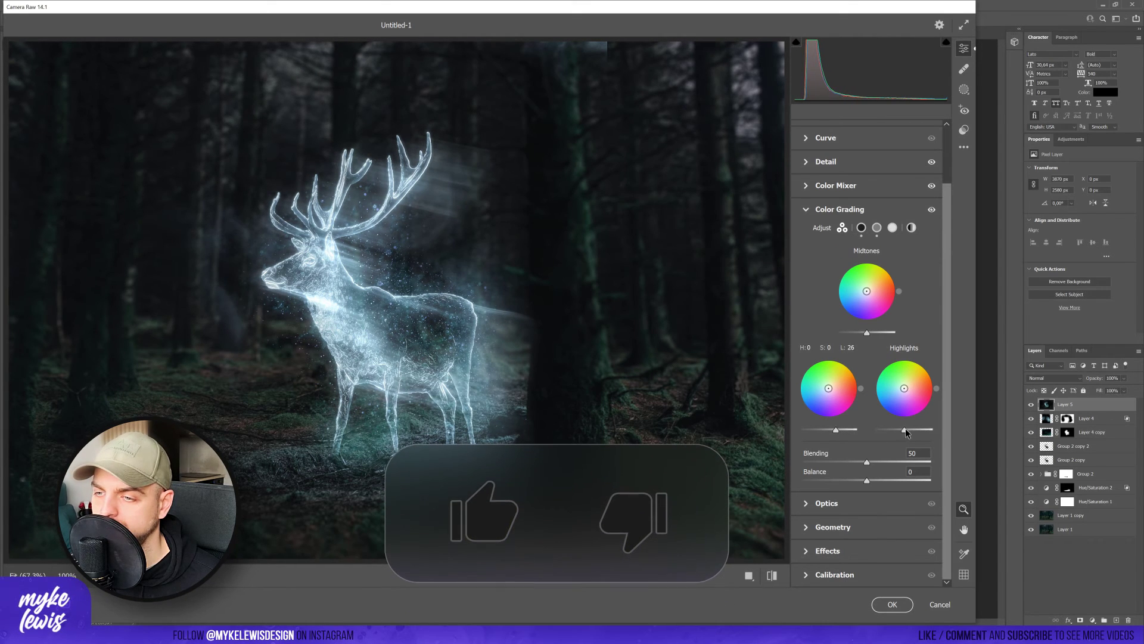
{"action": "left_click_drag", "start_coordinate": [904, 429], "coordinate": [915, 430]}
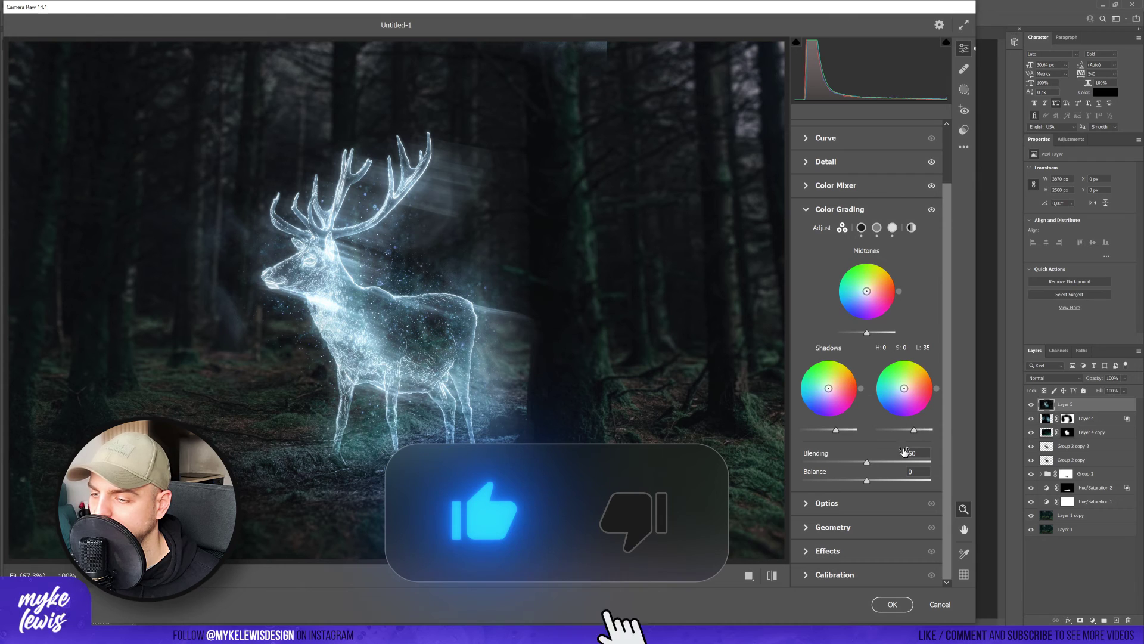
Add film grain of 23 and apply the Camera Raw grading to the merged layer
{"action": "left_click", "coordinate": [830, 503]}
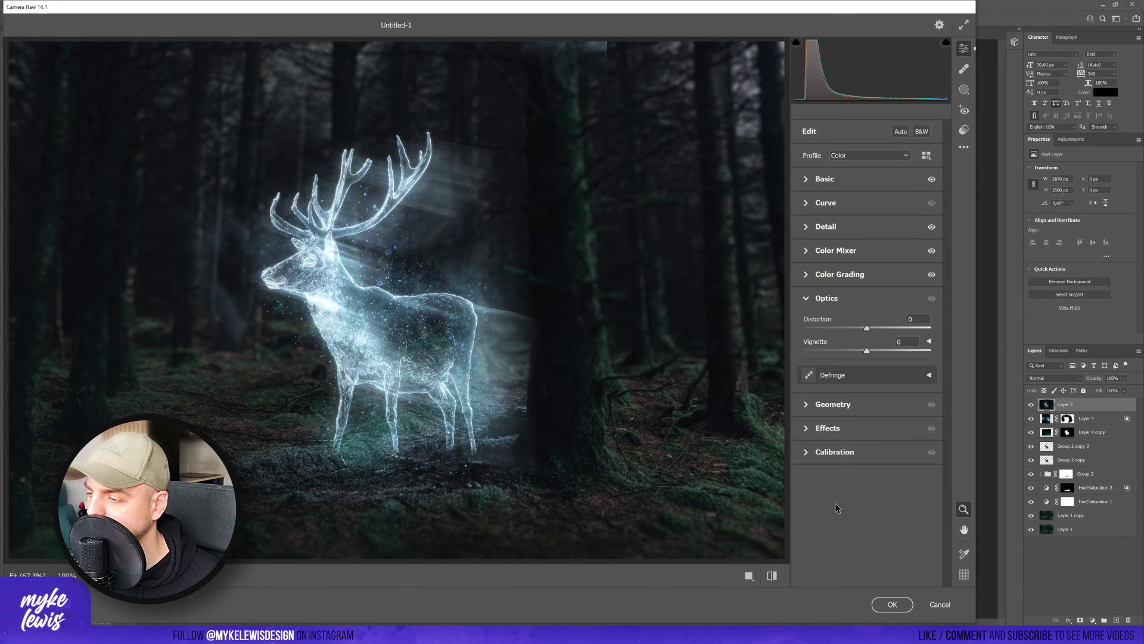
{"action": "left_click", "coordinate": [834, 408]}
{"action": "left_click", "coordinate": [833, 423]}
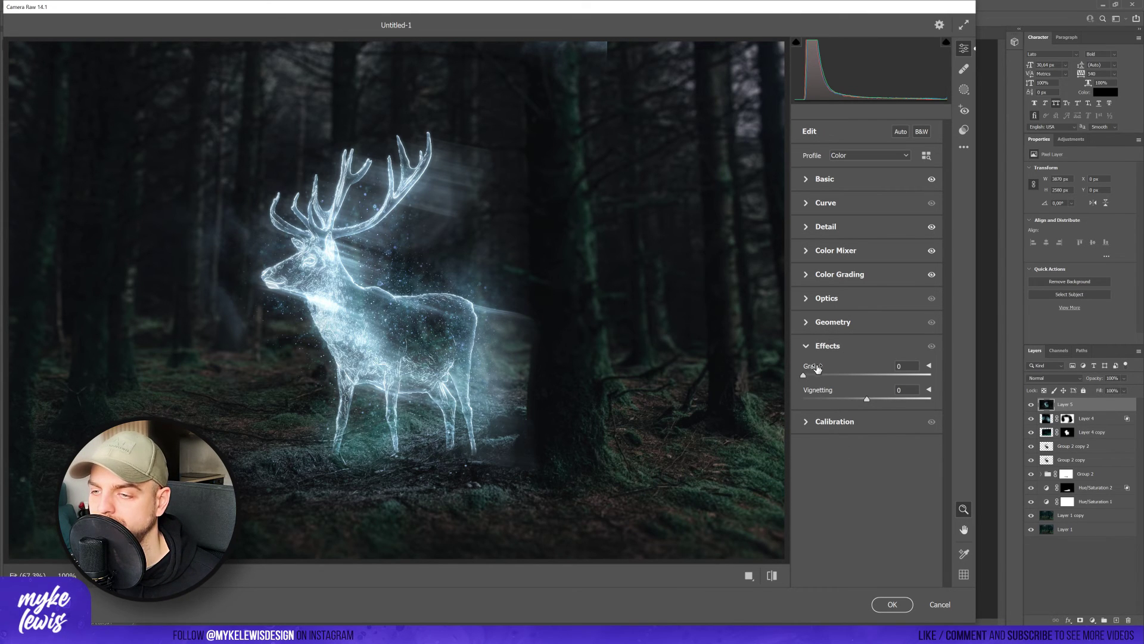
{"action": "left_click_drag", "start_coordinate": [804, 374], "coordinate": [829, 373]}
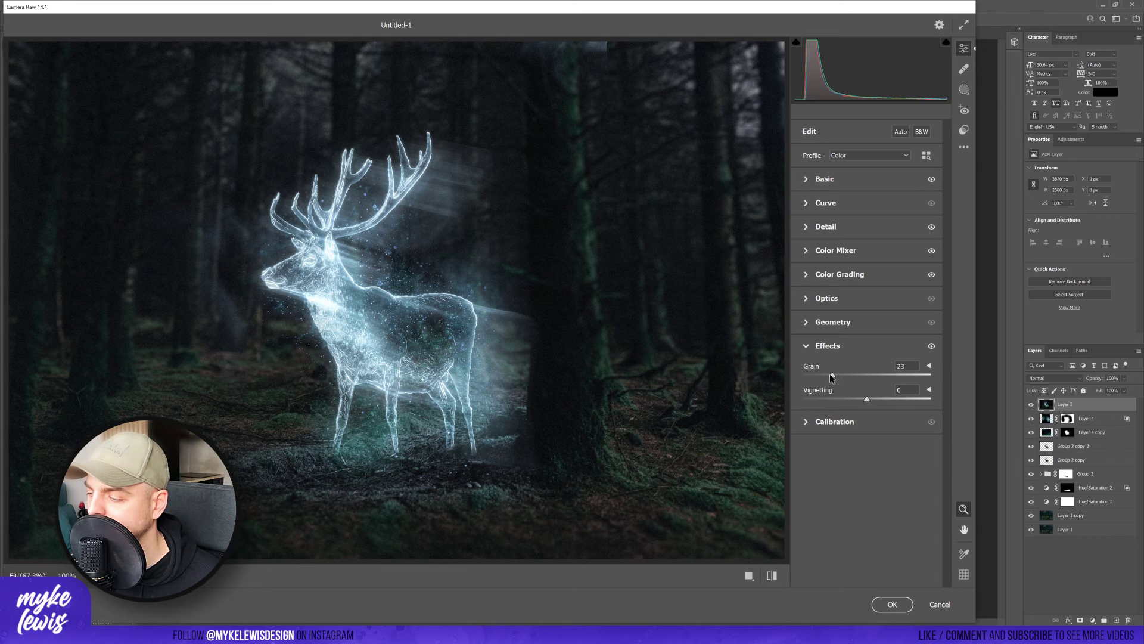
{"action": "left_click", "coordinate": [891, 605]}
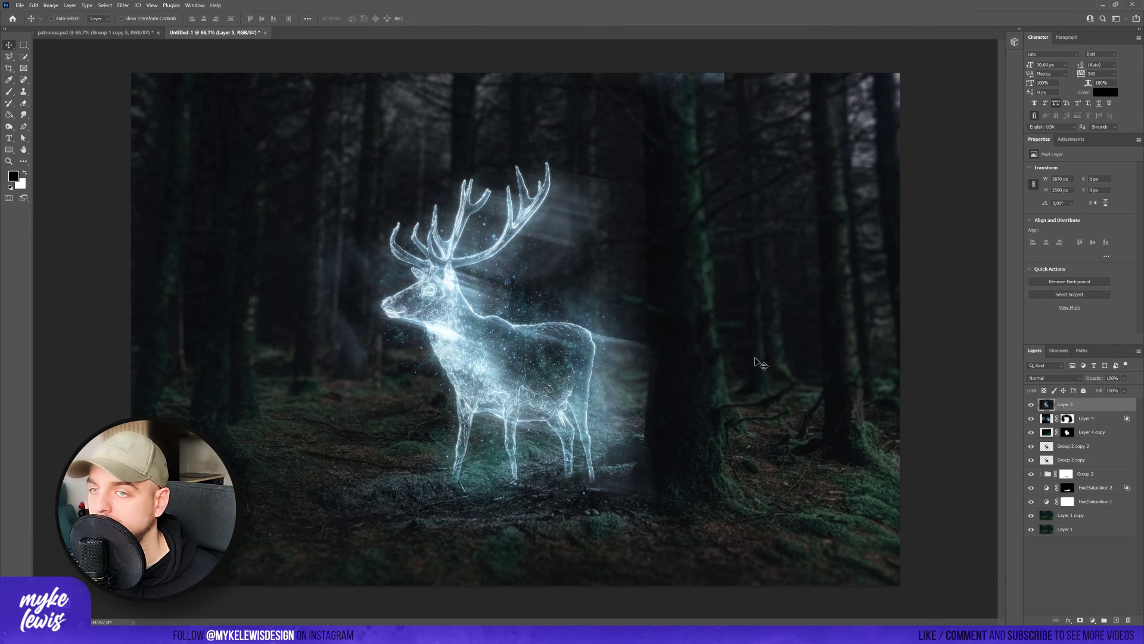
Duplicate Layer 5 and add chromatic aberration with custom Lens Correction, setting red/cyan fringe to -72,22 and green/magenta fringe to +86,51
{"action": "key", "text": "ctrl+j"}
{"action": "left_click", "coordinate": [123, 6]}
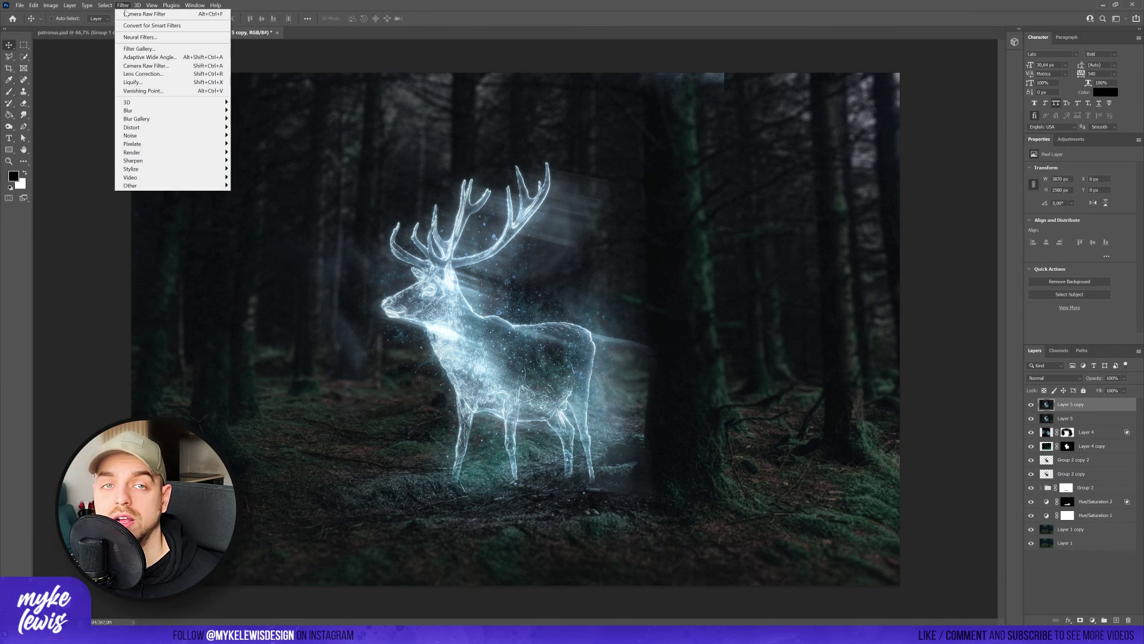
{"action": "left_click", "coordinate": [158, 76]}
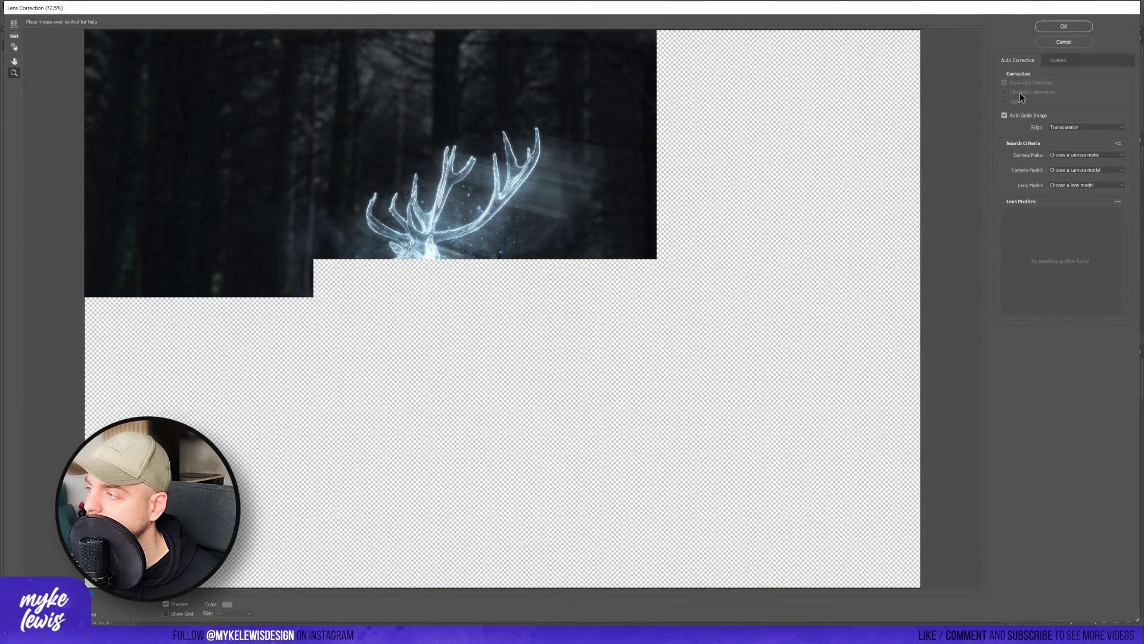
{"action": "left_click", "coordinate": [1058, 60]}
{"action": "left_click_drag", "start_coordinate": [1055, 134], "coordinate": [1024, 142]}
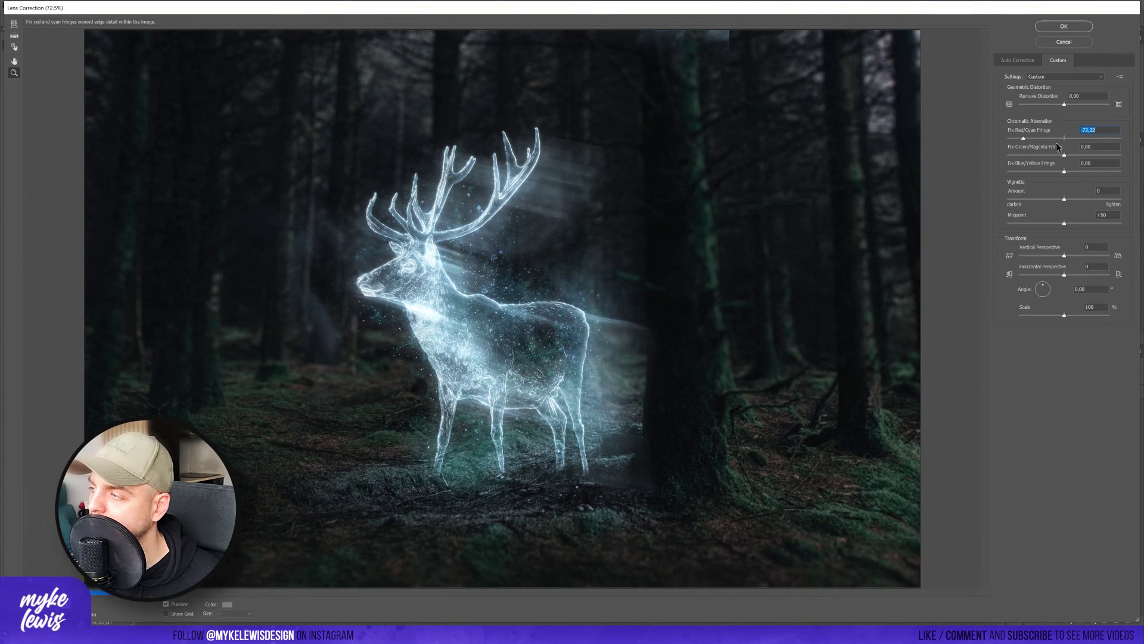
{"action": "left_click_drag", "start_coordinate": [1092, 156], "coordinate": [1112, 156]}
Inspect the fringing on the antlers, darken the edges with a vignette amount of about -70, and apply the Lens Correction
{"action": "left_click", "coordinate": [516, 154]}
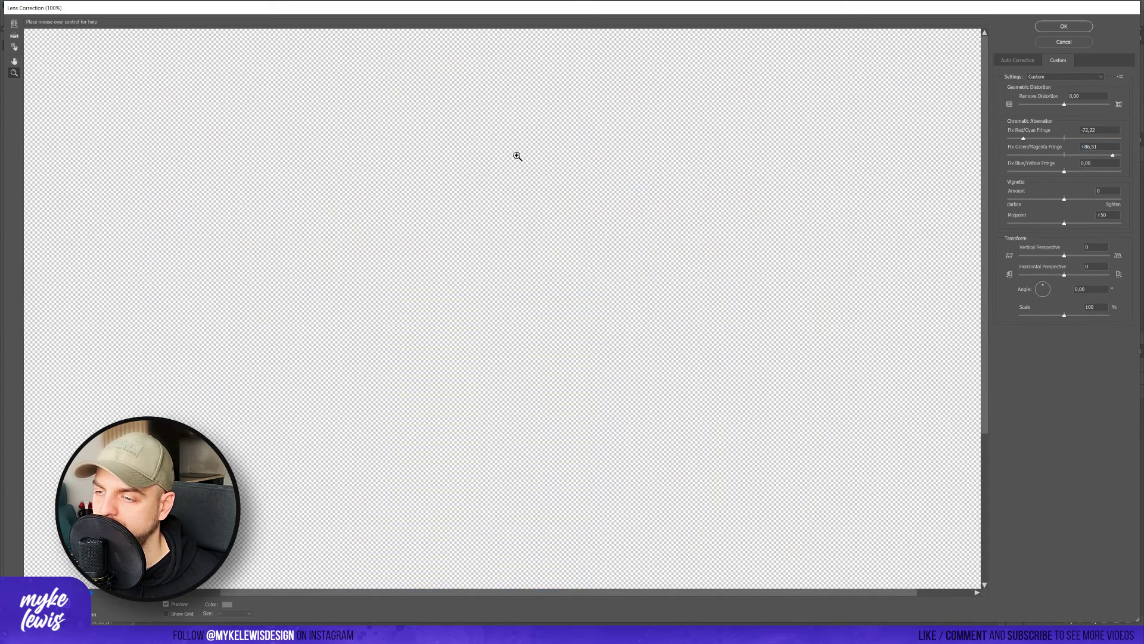
{"action": "left_click", "coordinate": [460, 458]}
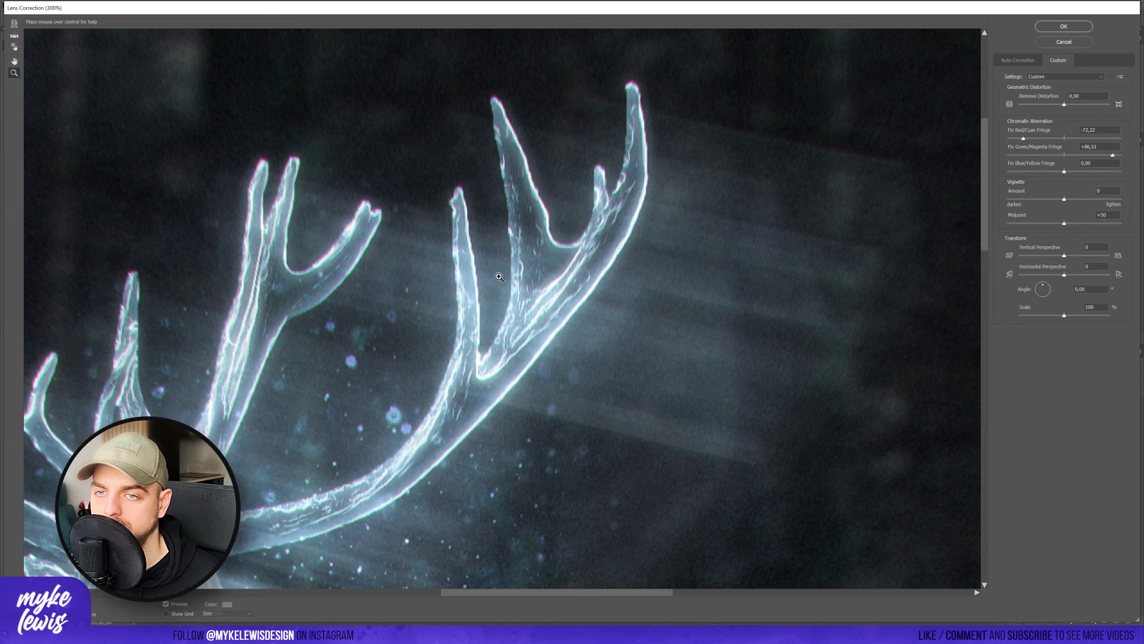
{"action": "double_click", "coordinate": [14, 73]}
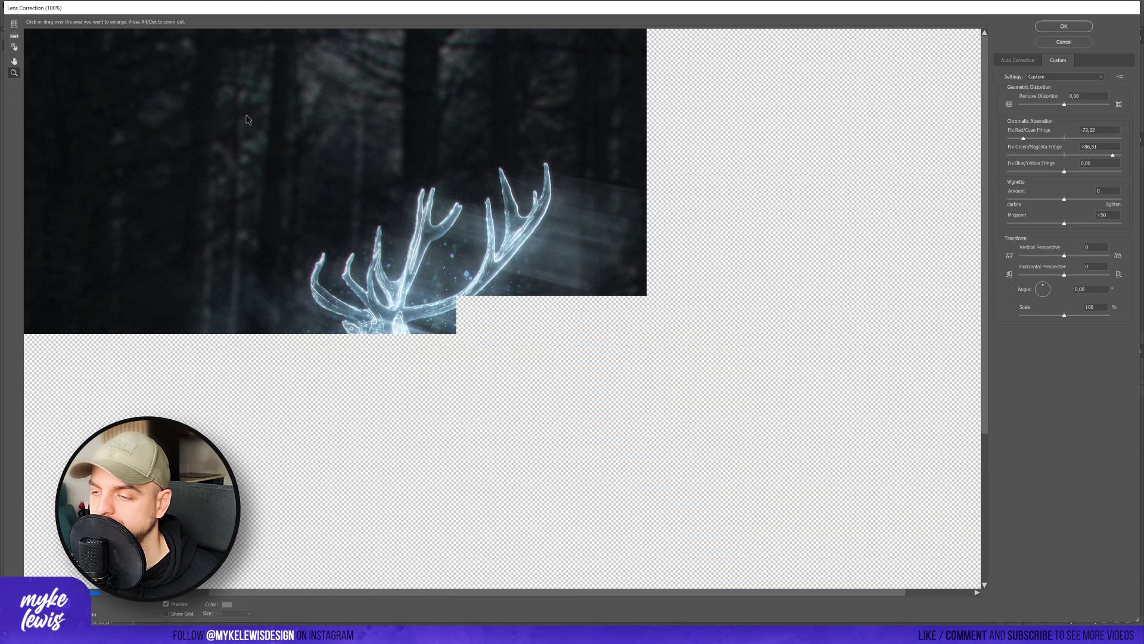
{"action": "scroll", "coordinate": [436, 258], "scroll_direction": "down", "scroll_amount": 2}
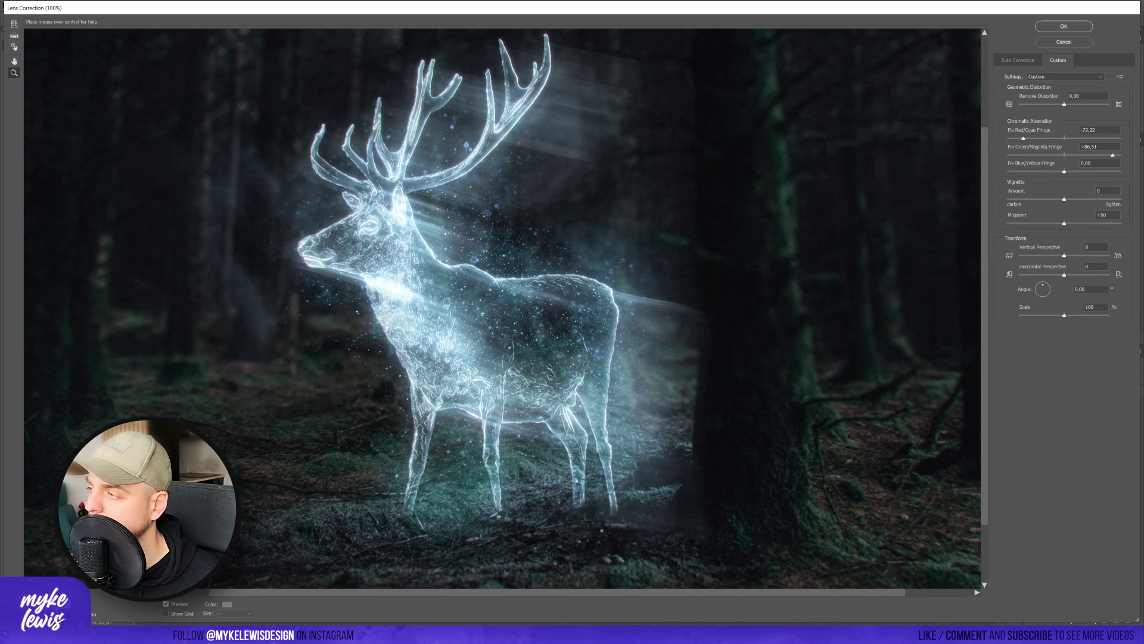
{"action": "key", "text": "ctrl+minus"}
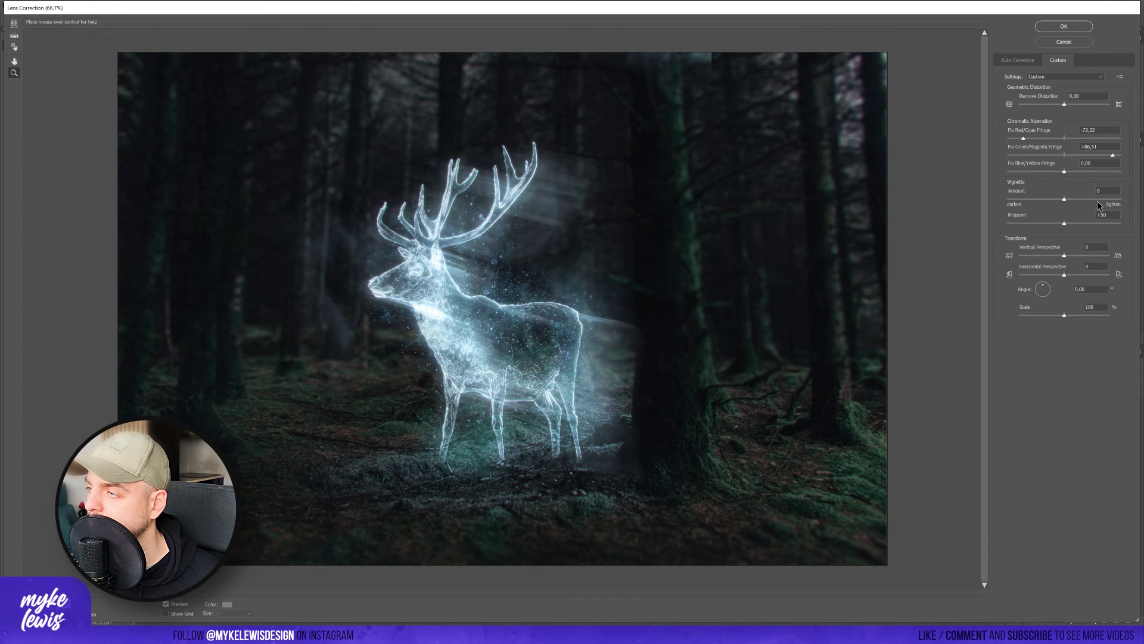
{"action": "left_click", "coordinate": [1105, 199]}
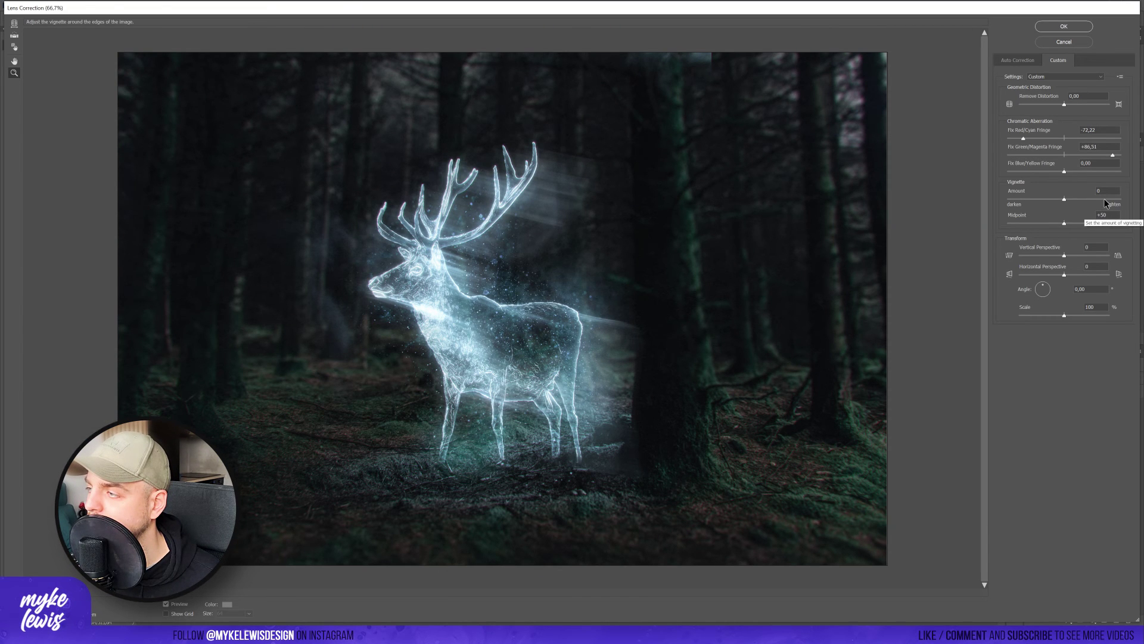
{"action": "left_click", "coordinate": [1017, 200]}
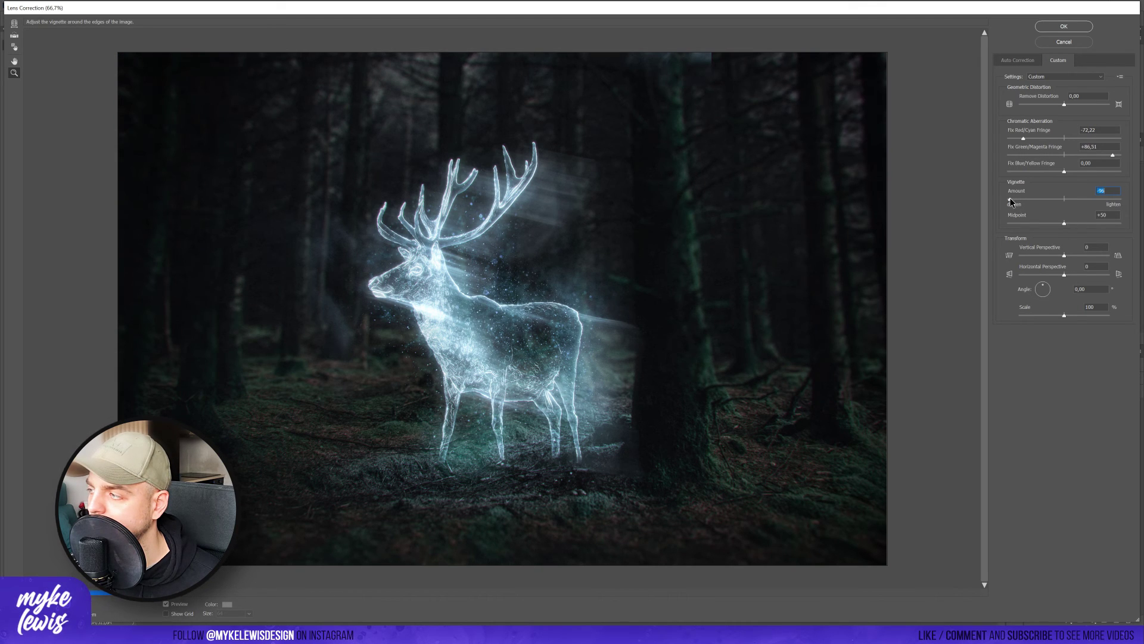
{"action": "left_click_drag", "start_coordinate": [1015, 202], "coordinate": [1026, 205]}
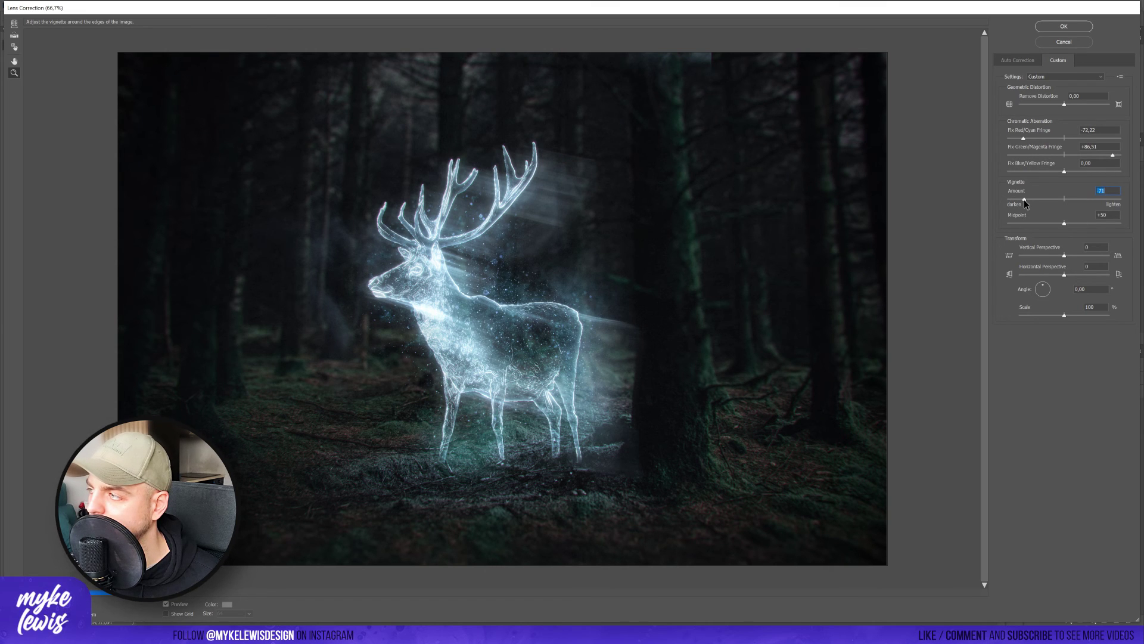
{"action": "left_click", "coordinate": [1077, 27]}
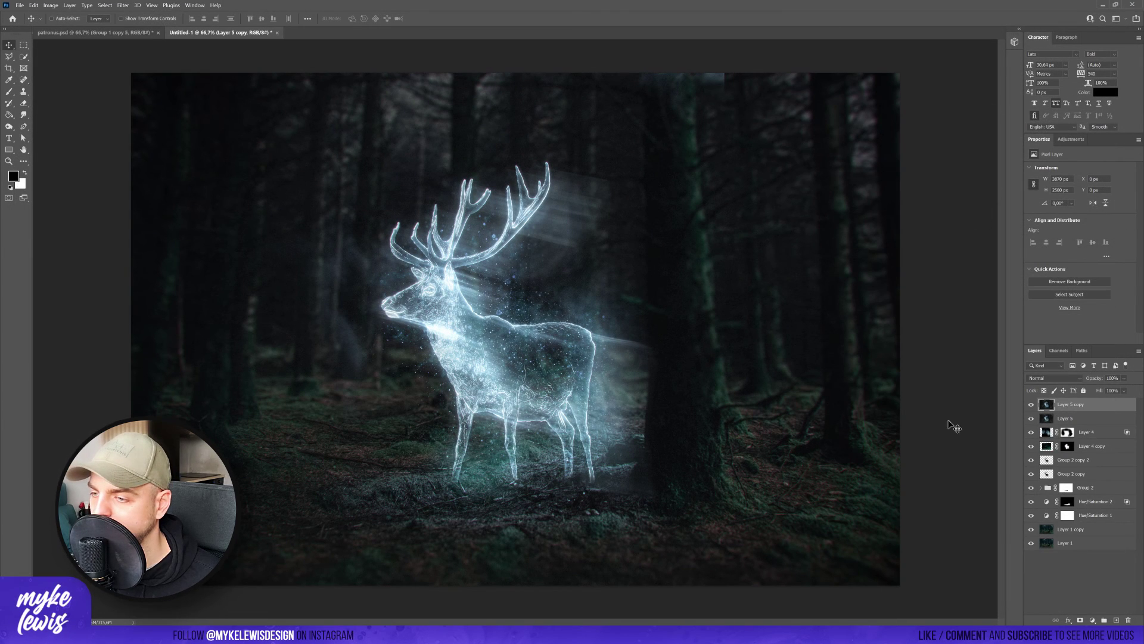
Add a Hue/Saturation adjustment above the corrected layer with hue +4 and saturation +36, and compare the image with and without it
{"action": "scroll", "coordinate": [768, 361], "scroll_direction": "down", "scroll_amount": 3}
{"action": "scroll", "coordinate": [769, 361], "scroll_direction": "up", "scroll_amount": 3}
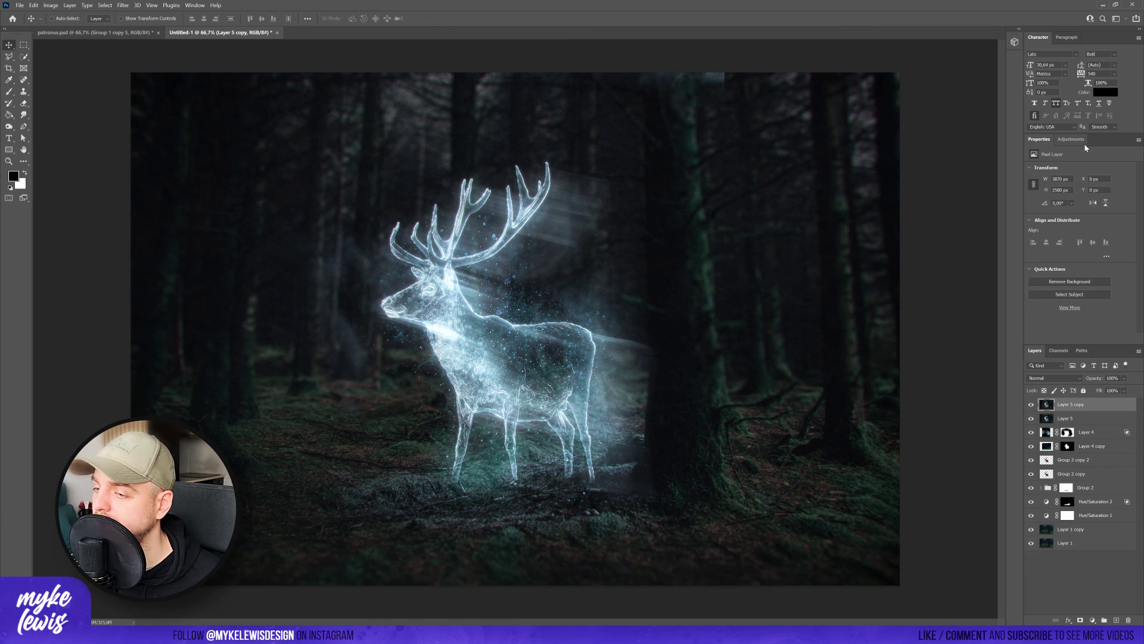
{"action": "left_click", "coordinate": [1071, 139]}
{"action": "left_click", "coordinate": [1052, 176]}
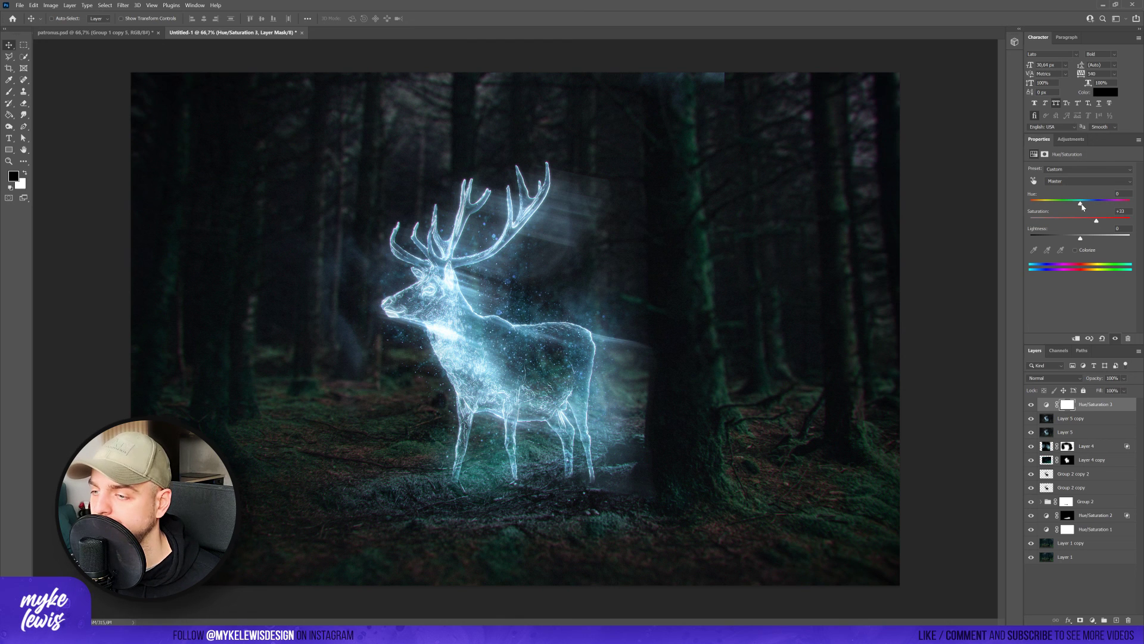
{"action": "left_click_drag", "start_coordinate": [1084, 201], "coordinate": [1086, 205]}
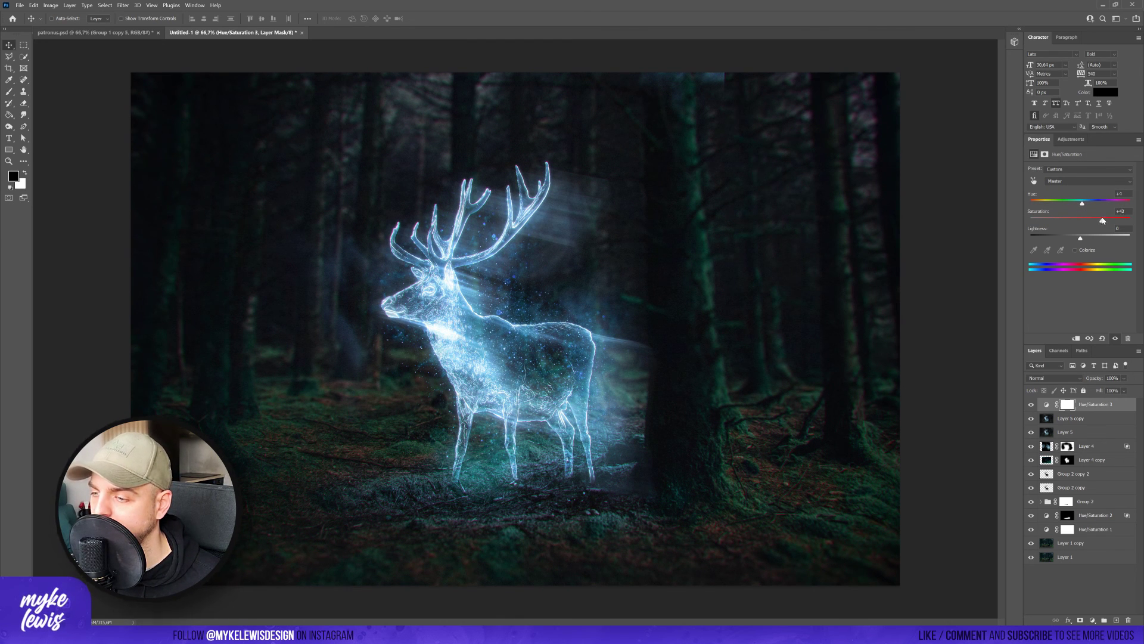
{"action": "left_click", "coordinate": [1031, 405]}
{"action": "left_click", "coordinate": [1030, 406]}
{"action": "left_click", "coordinate": [1030, 406]}
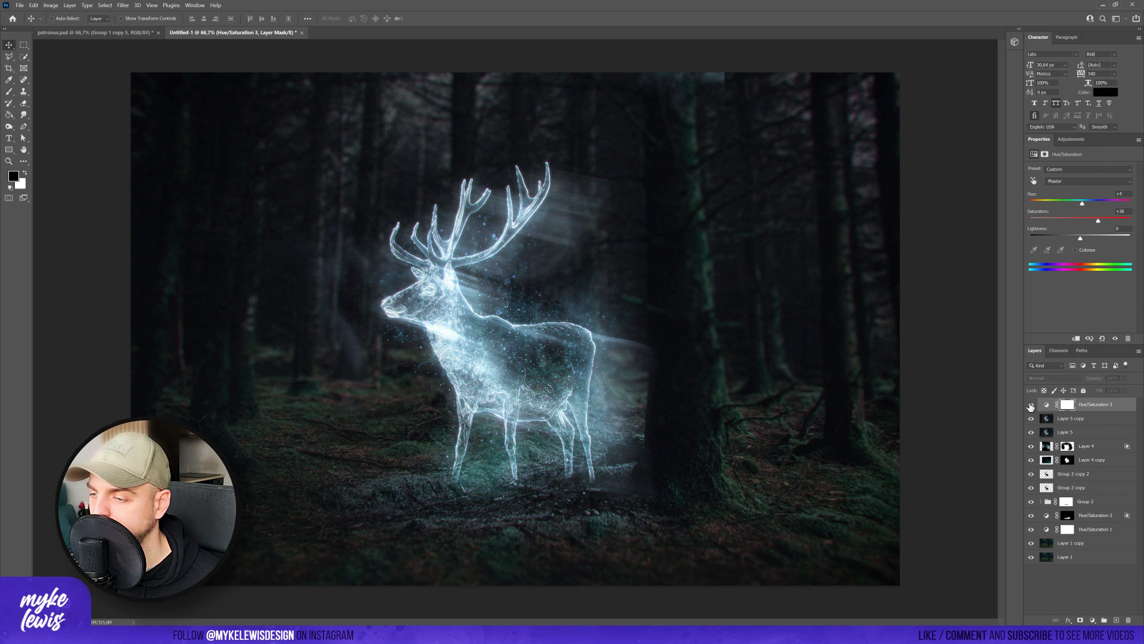
{"action": "left_click", "coordinate": [1031, 406]}
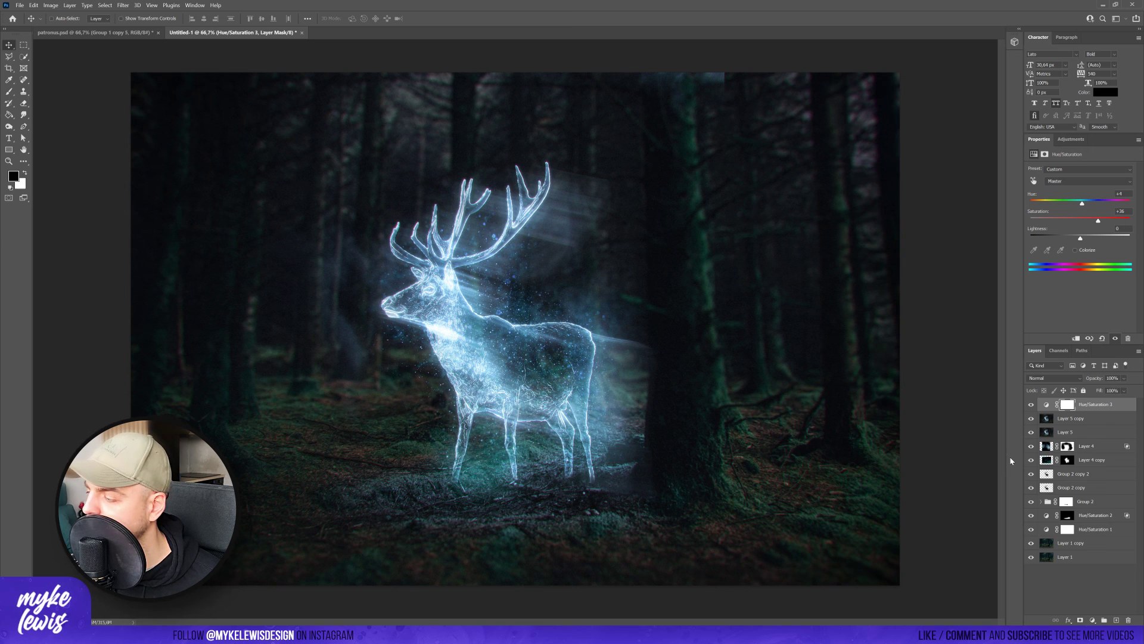
Add a new layer above all others and fill it with the merged, recoloured image through Apply Image
{"action": "left_click", "coordinate": [1116, 620]}
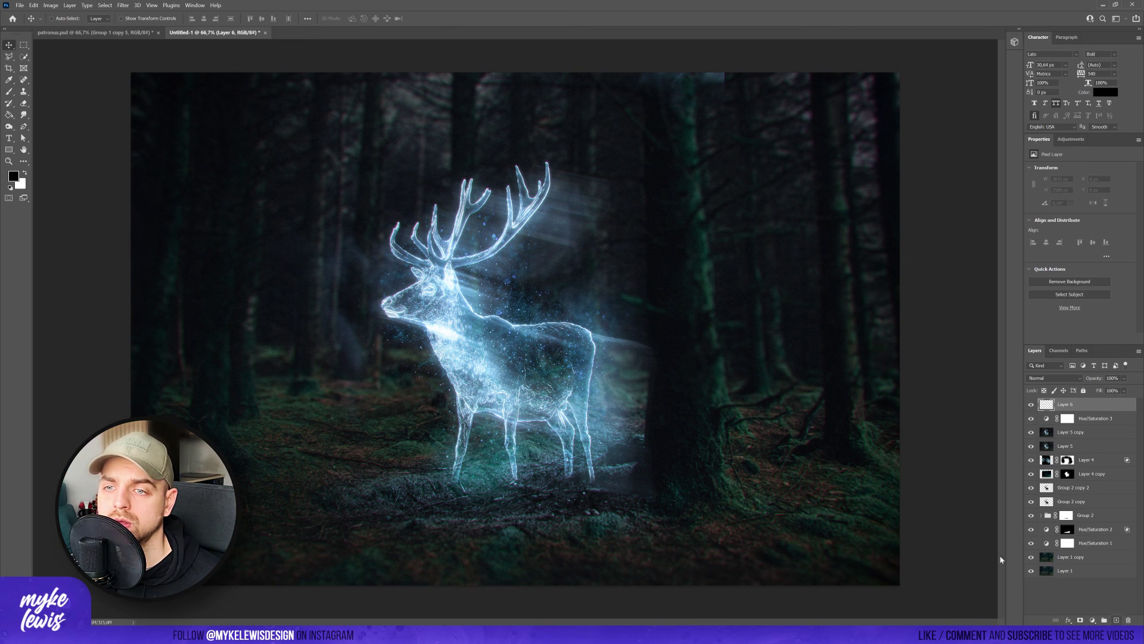
{"action": "left_click", "coordinate": [51, 6]}
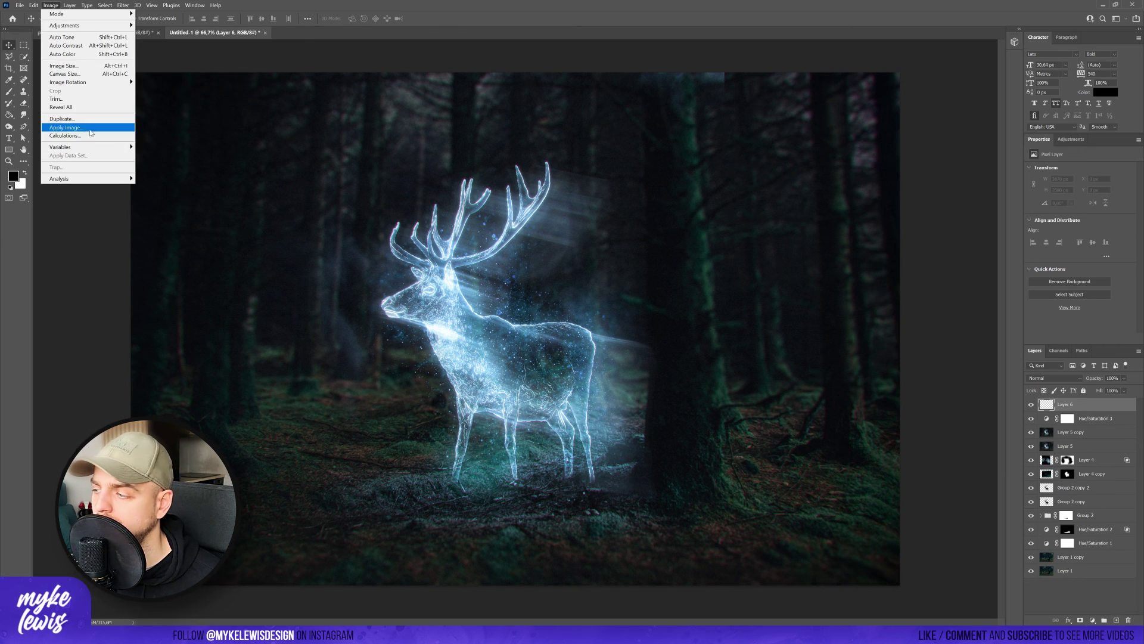
{"action": "left_click", "coordinate": [66, 128]}
{"action": "left_click", "coordinate": [650, 181]}
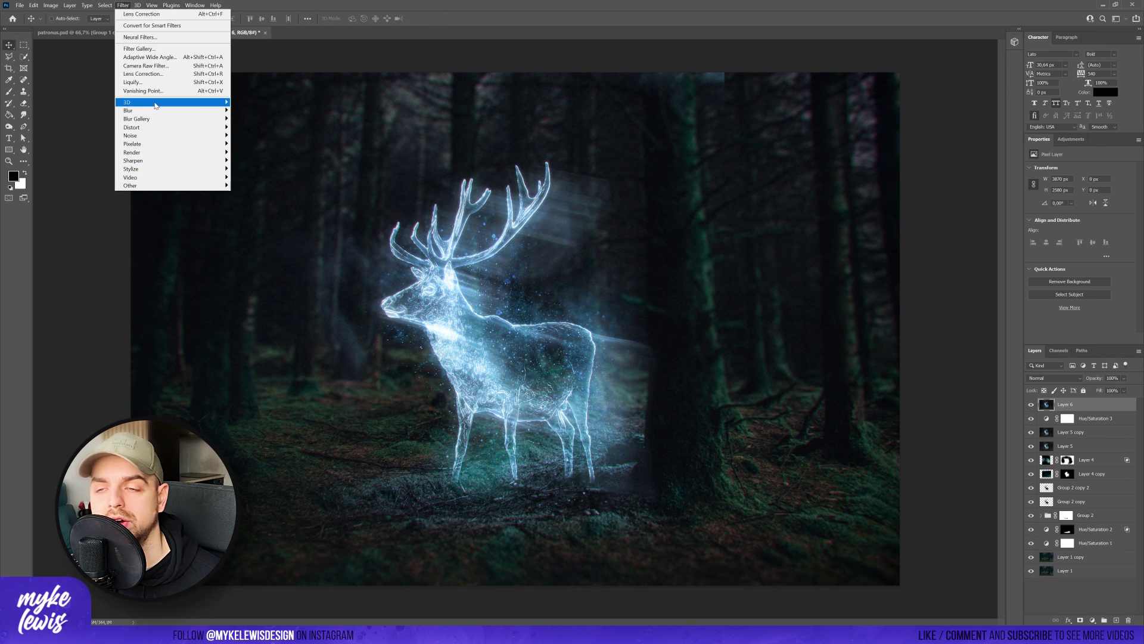
Start a Field Blur on the new merged layer, keeping the stag sharp with a pin on its back and adding blur pins on the ground either side
{"action": "mouse_move", "coordinate": [157, 119]}
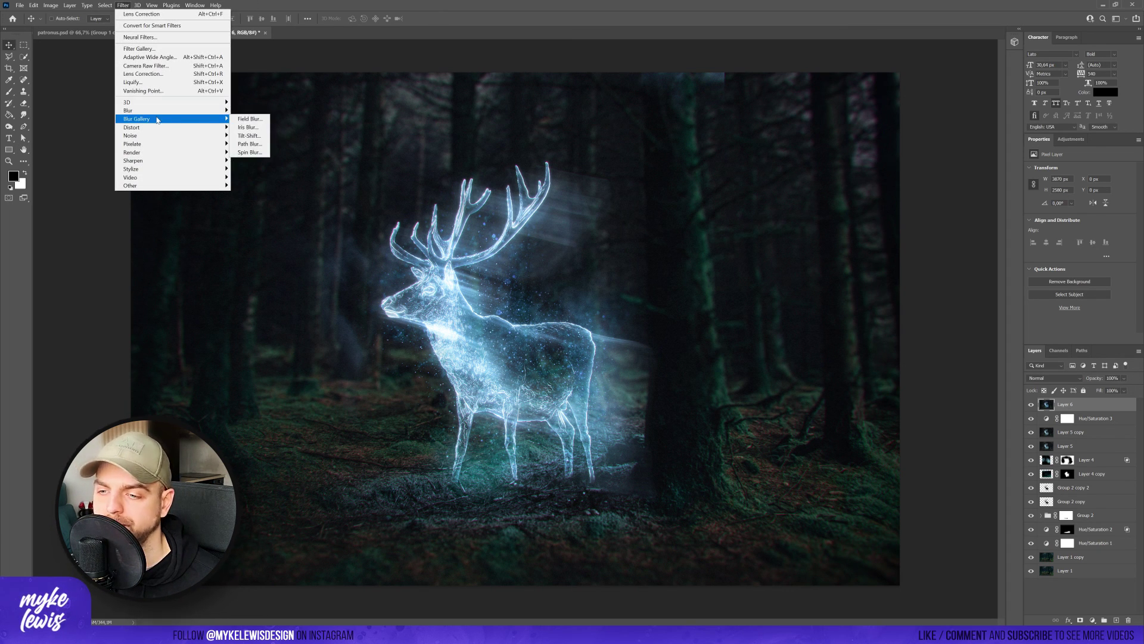
{"action": "left_click", "coordinate": [246, 118]}
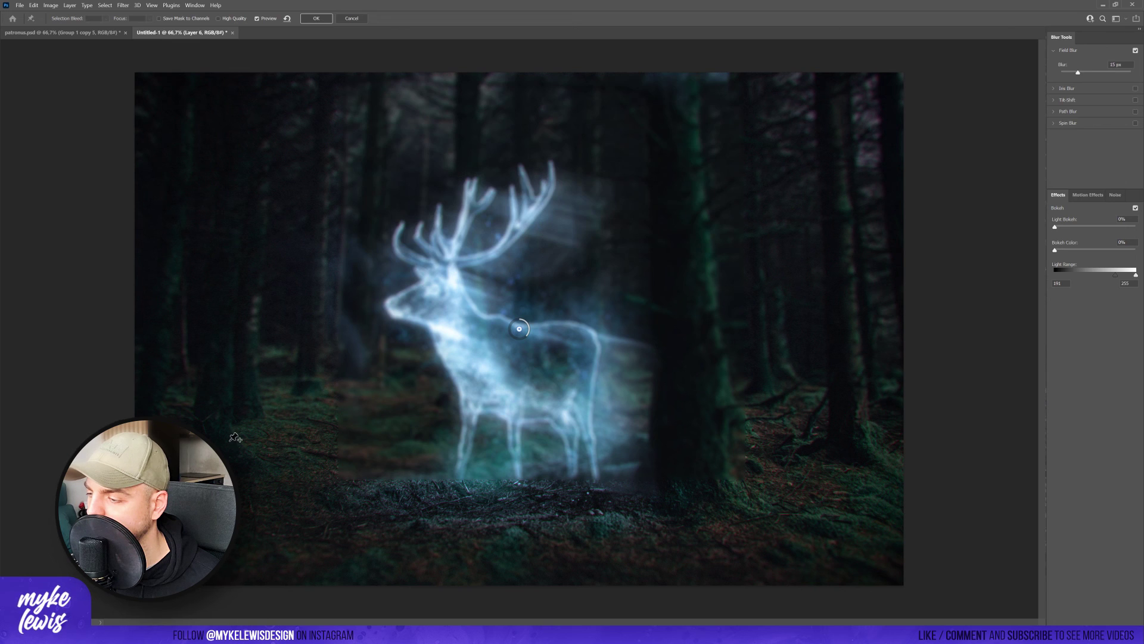
{"action": "left_click_drag", "start_coordinate": [520, 323], "coordinate": [513, 320]}
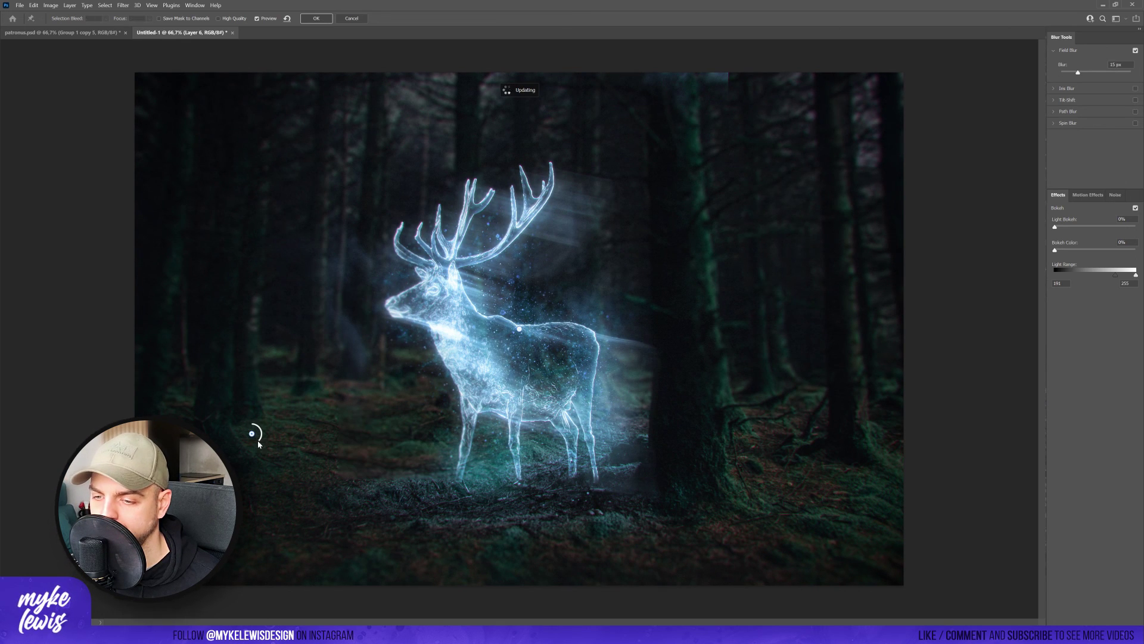
{"action": "left_click", "coordinate": [805, 451]}
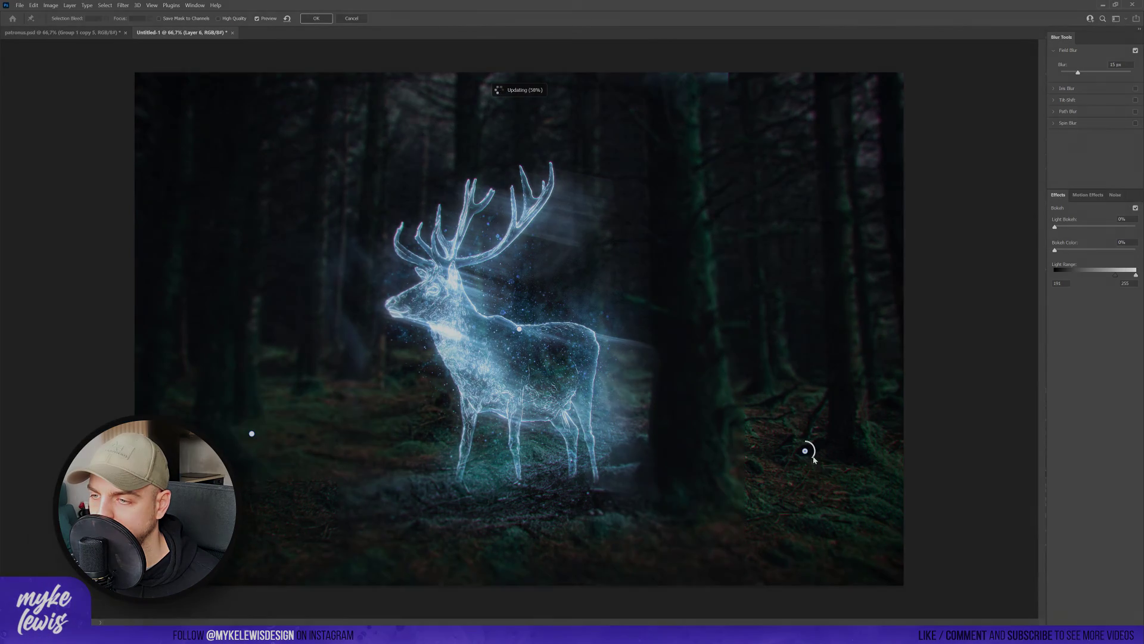
{"action": "left_click_drag", "start_coordinate": [810, 452], "coordinate": [805, 442]}
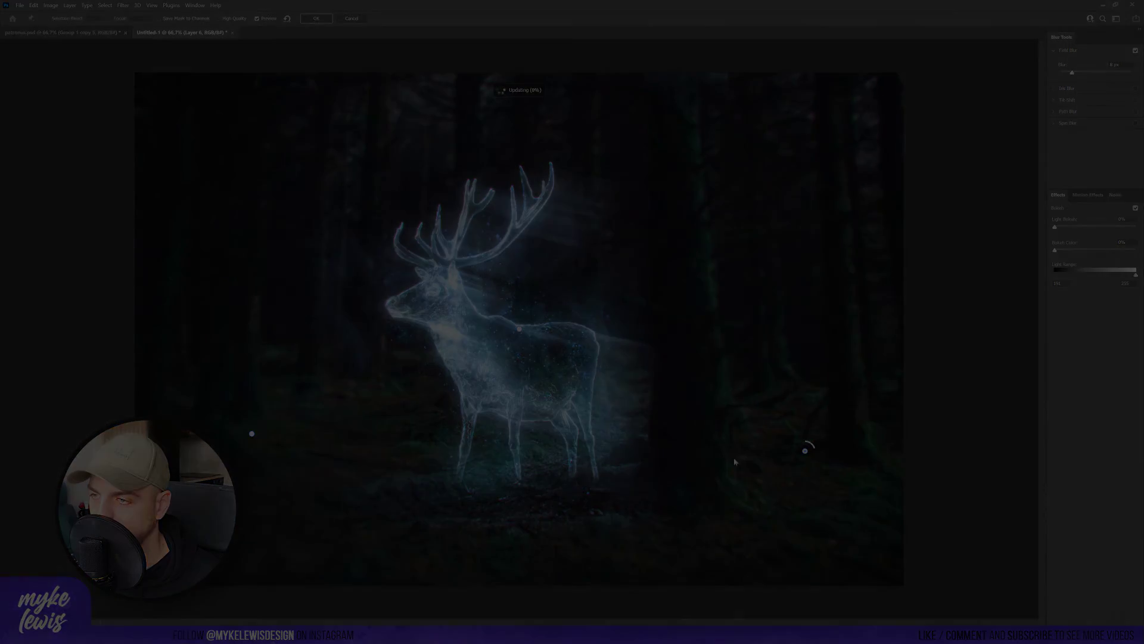